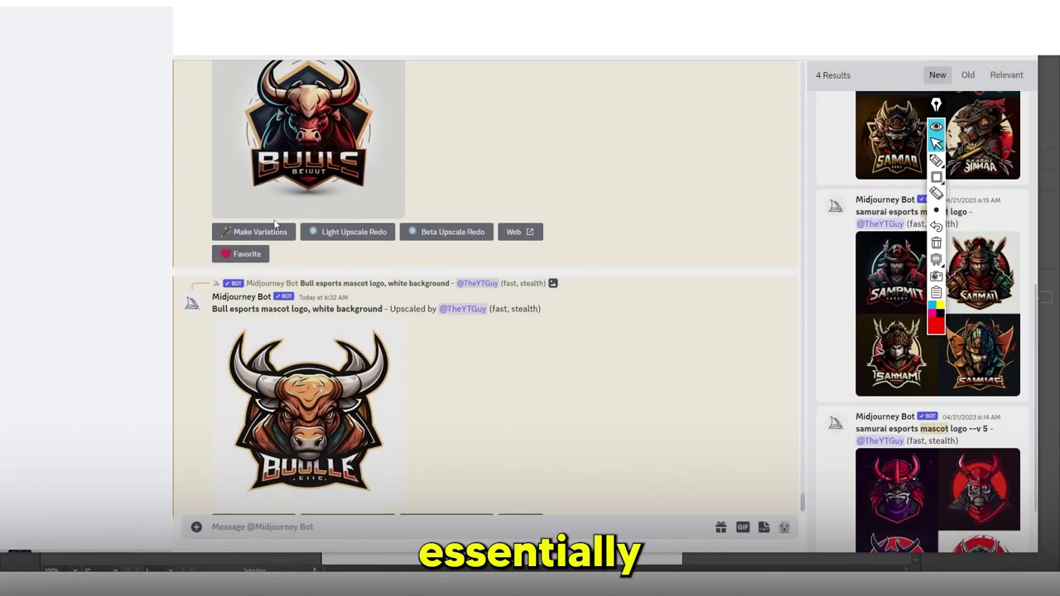
Look back through the earlier Midjourney logos to the blue bear logo and examine the wording of its prompt.
scroll(282, 225, "up", 10)
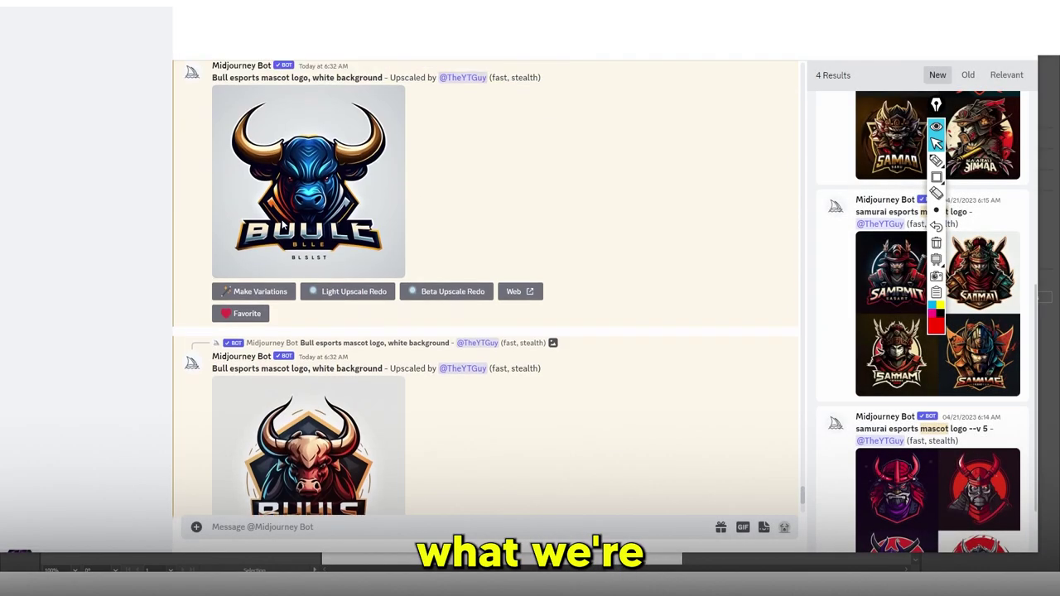
scroll(282, 225, "up", 10)
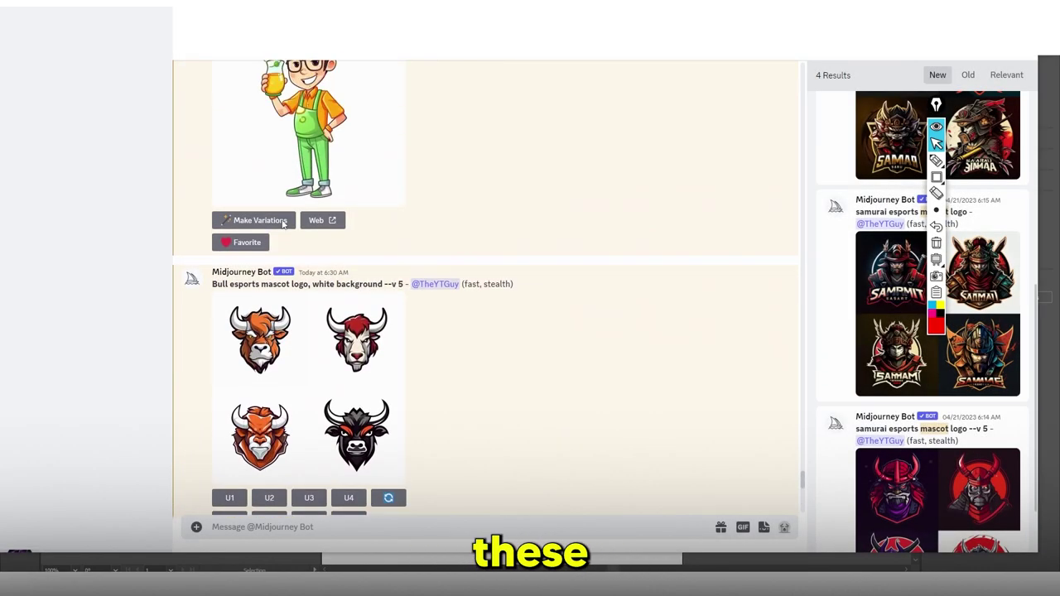
scroll(294, 235, "up", 15)
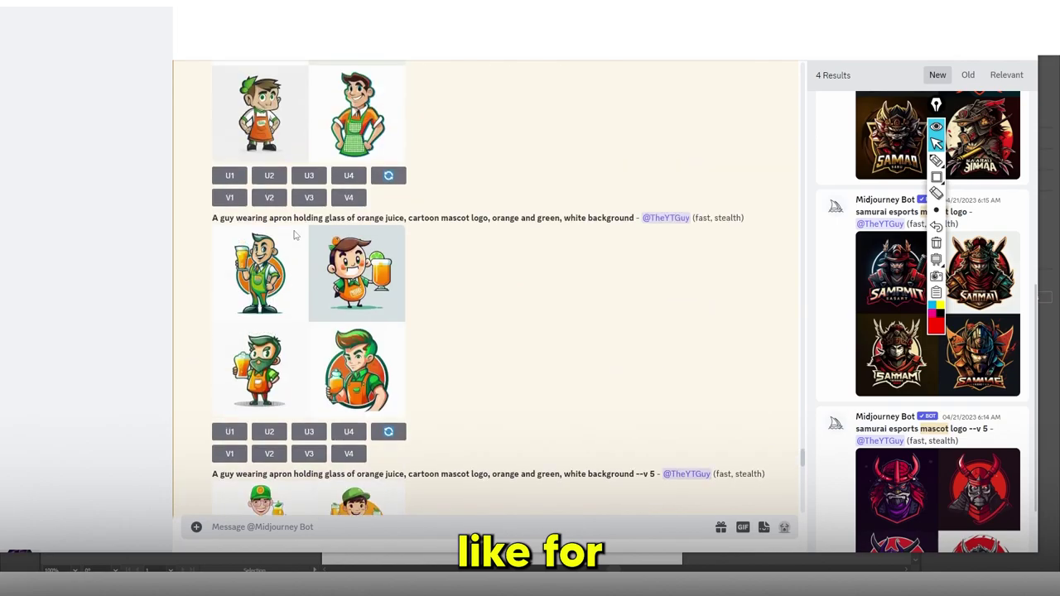
scroll(294, 235, "up", 15)
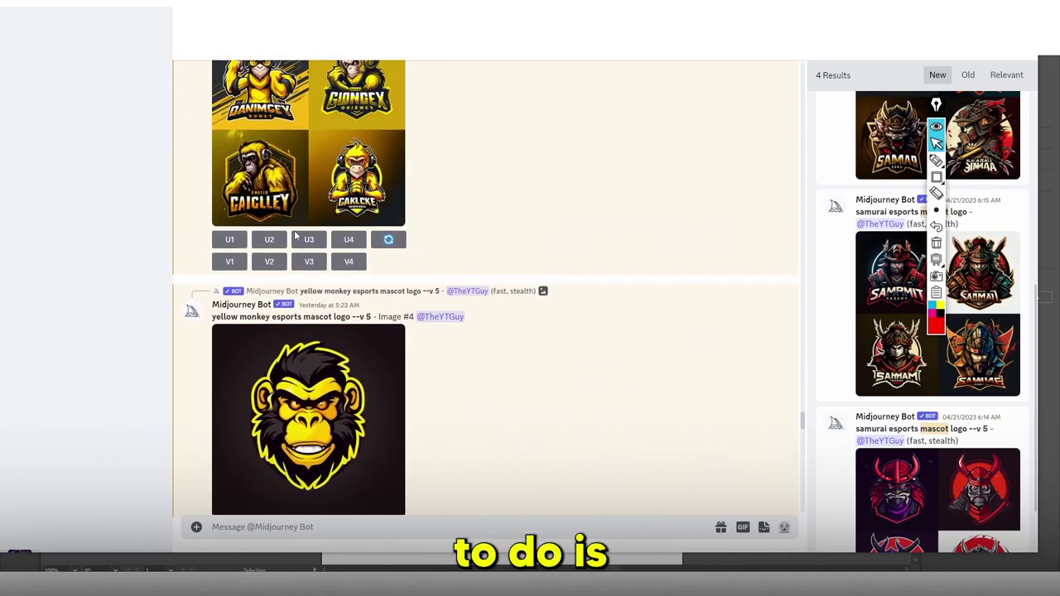
scroll(294, 235, "up", 10)
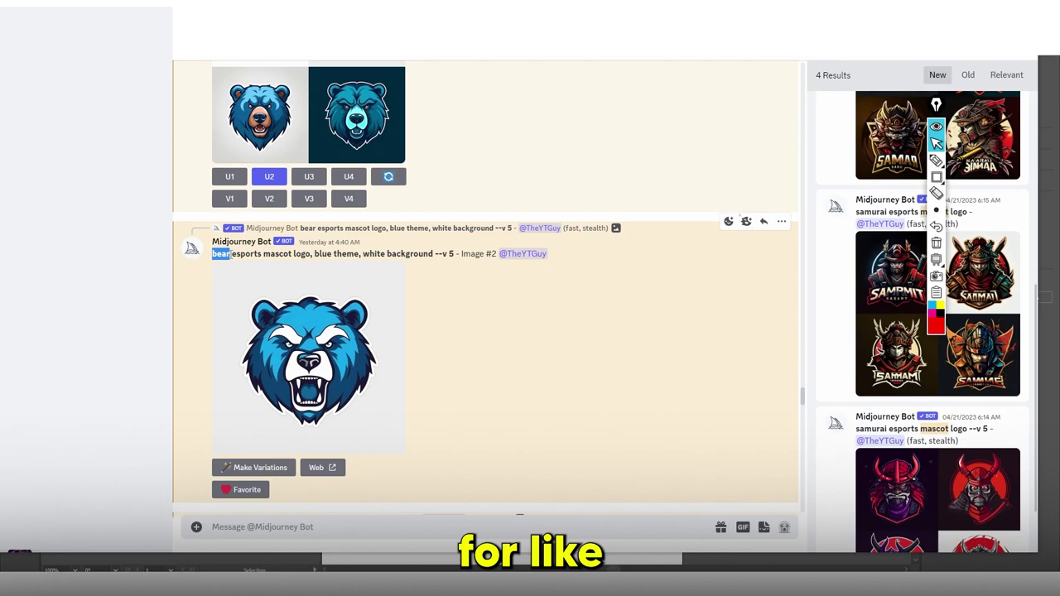
left_click(241, 259)
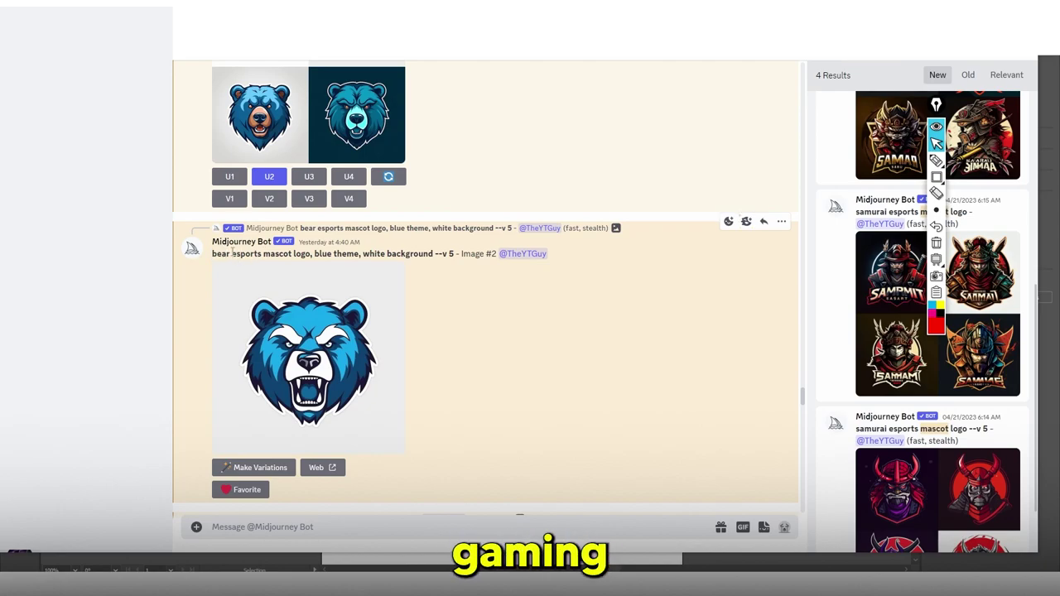
left_click_drag(291, 253, 433, 253)
left_click(306, 253)
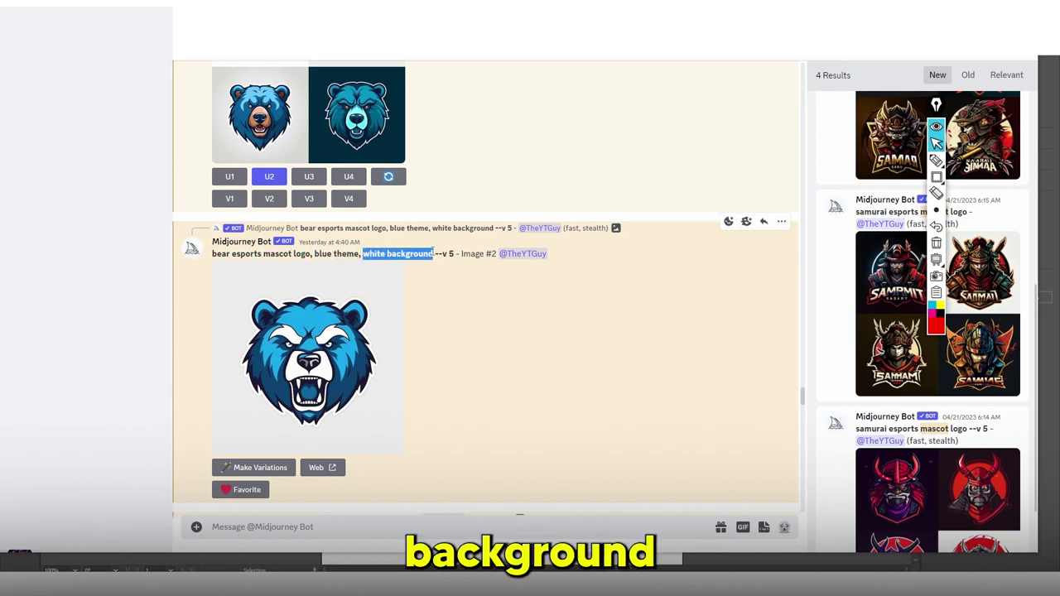
left_click(436, 256)
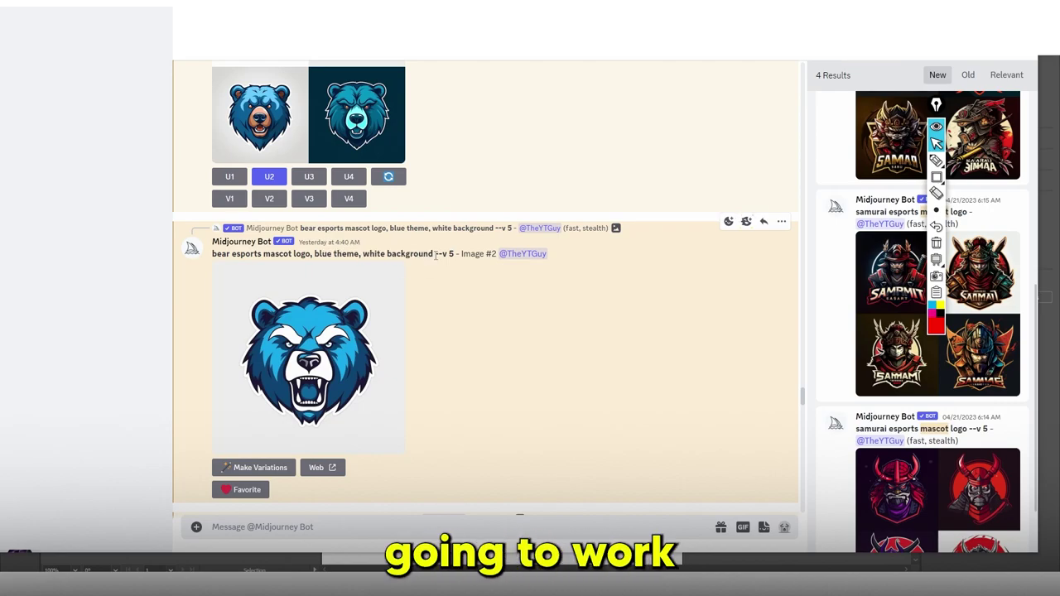
View the four-image bear esports mascot grid enlarged and close the preview.
scroll(406, 248, "up", 2)
scroll(383, 240, "up", 1)
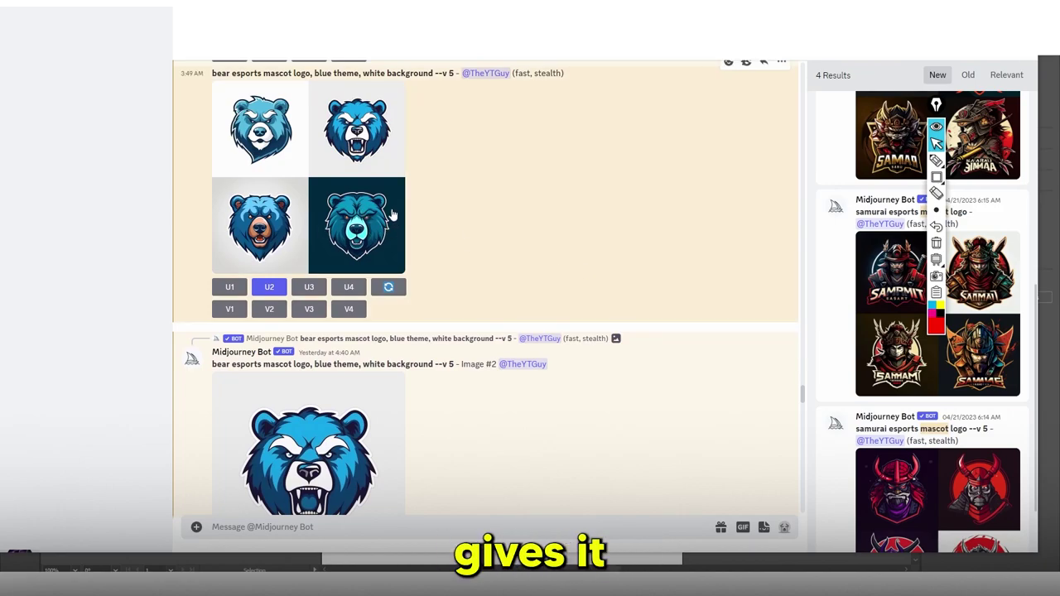
left_click(277, 159)
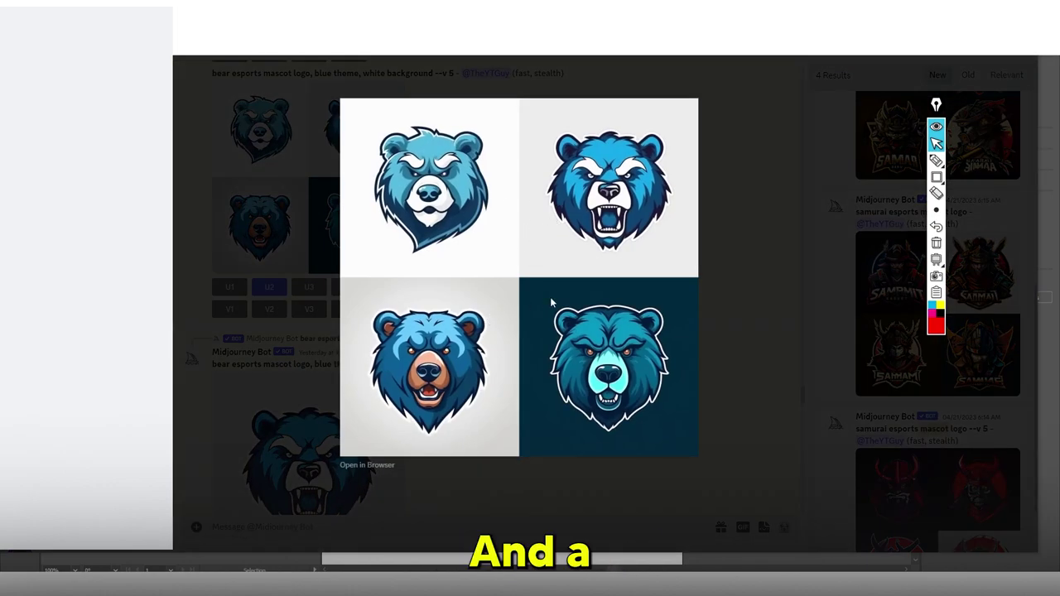
left_click(736, 234)
Examine the bull esports mascot logos generated with the white background prompt, both the grid and the upscaled images.
scroll(553, 381, "down", 15)
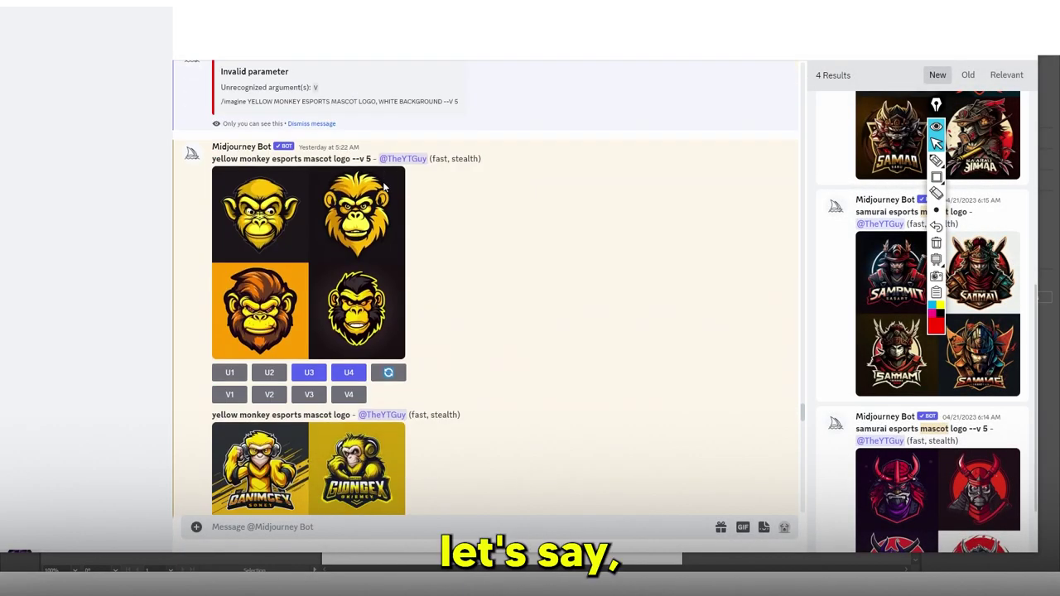
scroll(553, 381, "down", 10)
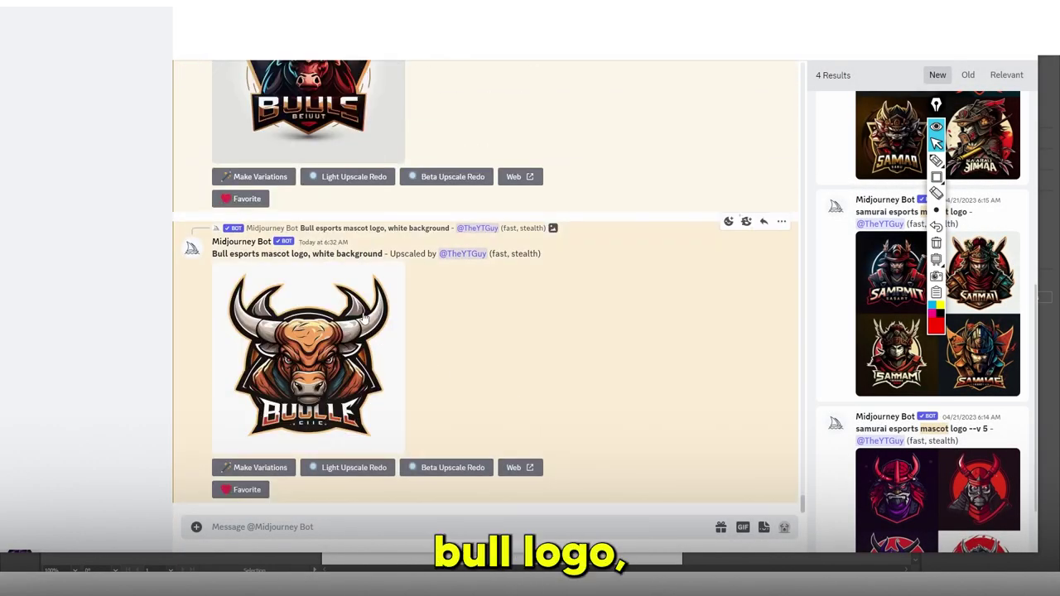
scroll(347, 302, "up", 2)
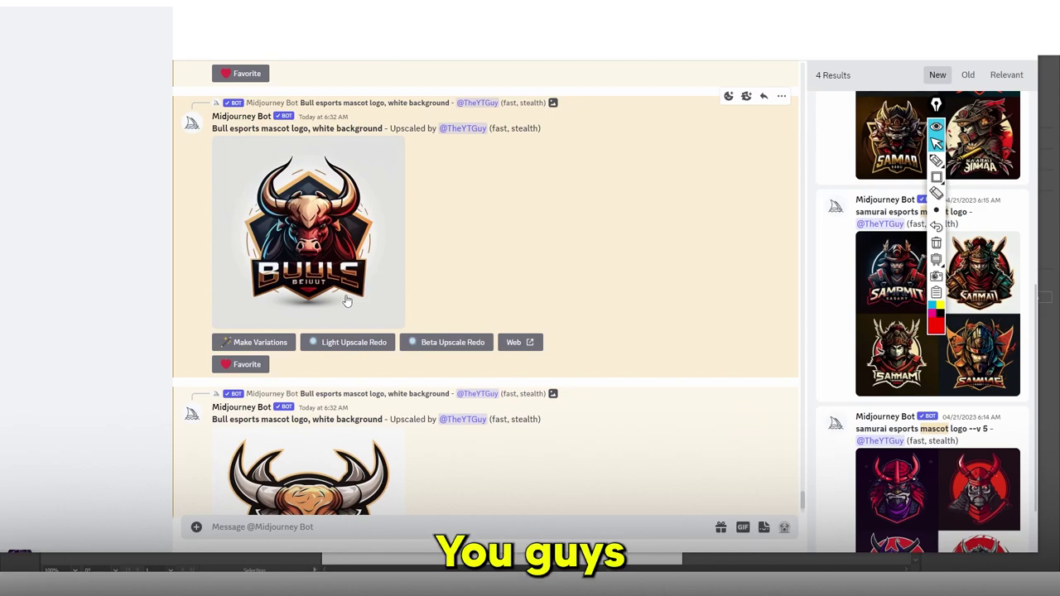
scroll(454, 234, "up", 4)
scroll(311, 188, "up", 2)
scroll(298, 182, "down", 3)
scroll(289, 175, "up", 2)
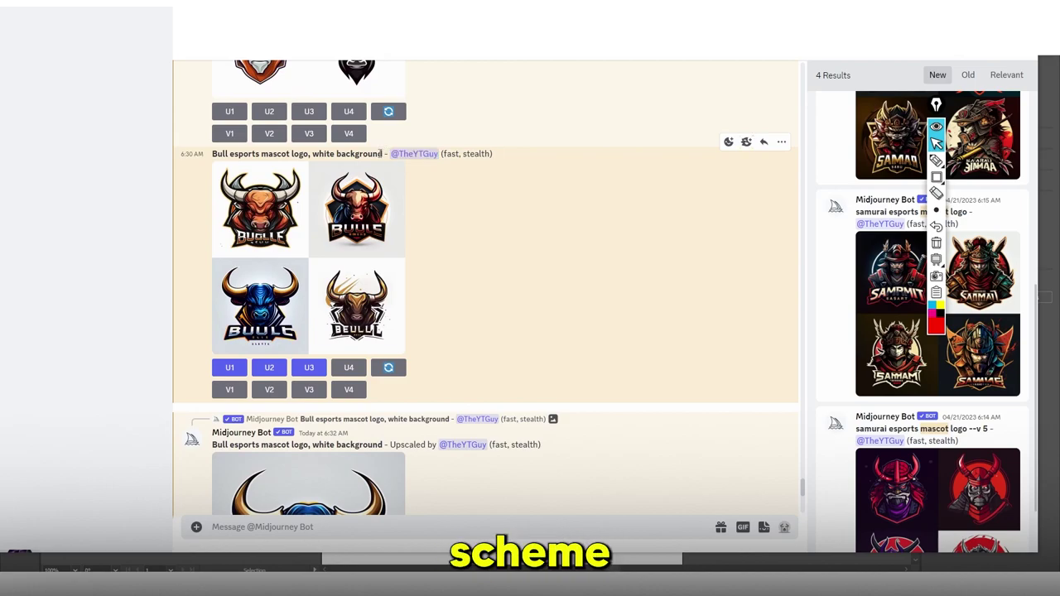
scroll(381, 154, "down", 3)
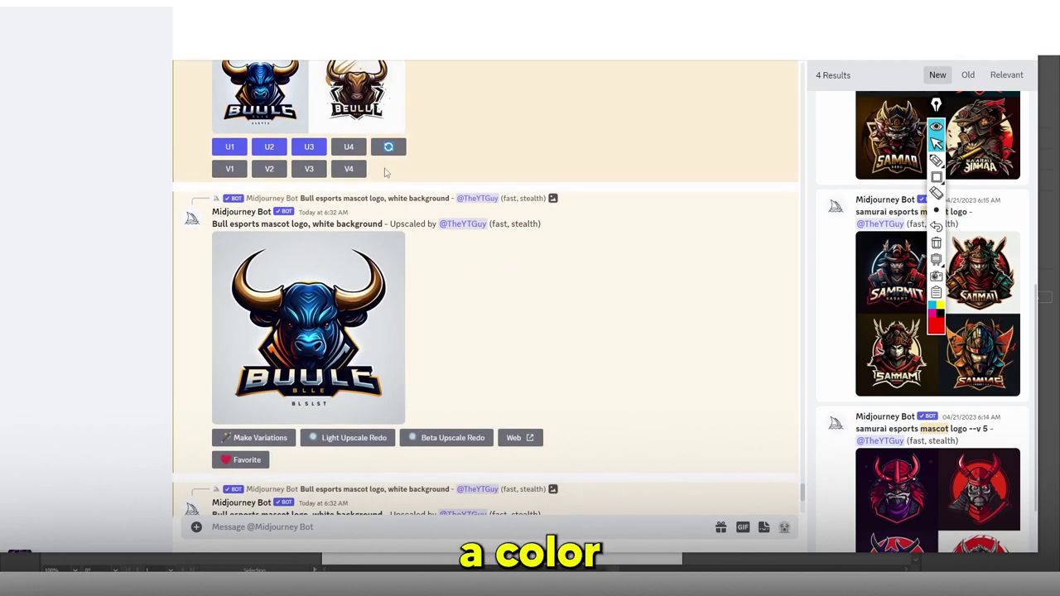
scroll(437, 134, "up", 3)
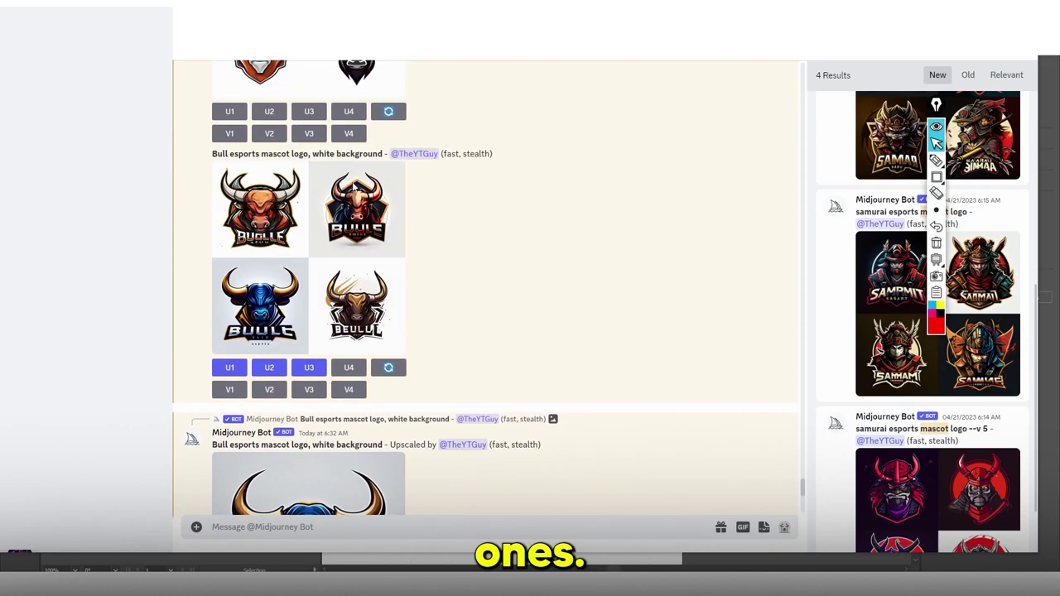
Compare the bull logo grids made without and with --v 5, viewing each enlarged.
left_click(280, 230)
left_click(290, 224)
scroll(331, 216, "up", 4)
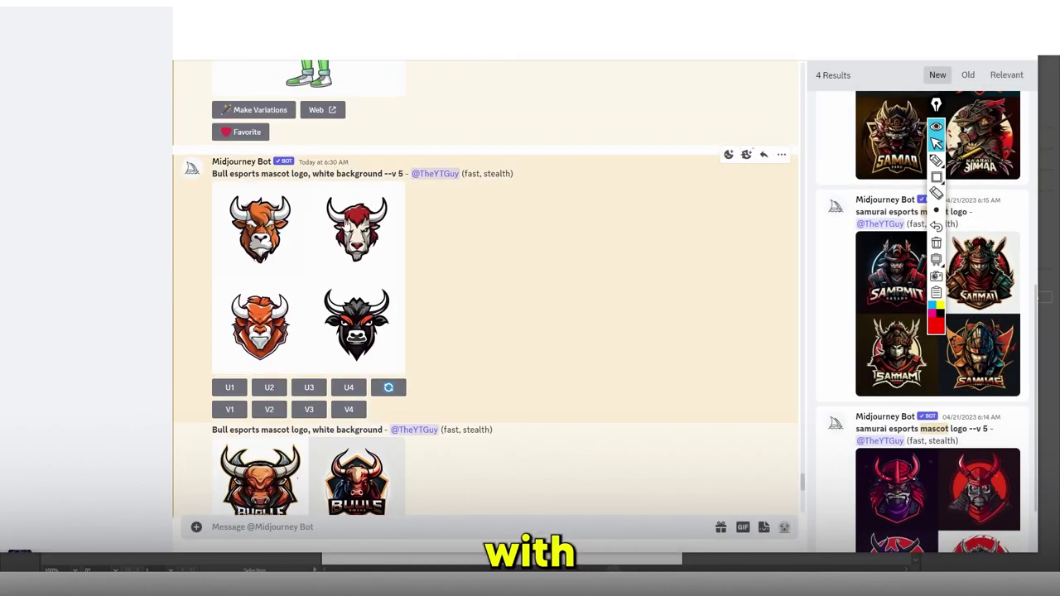
left_click(339, 228)
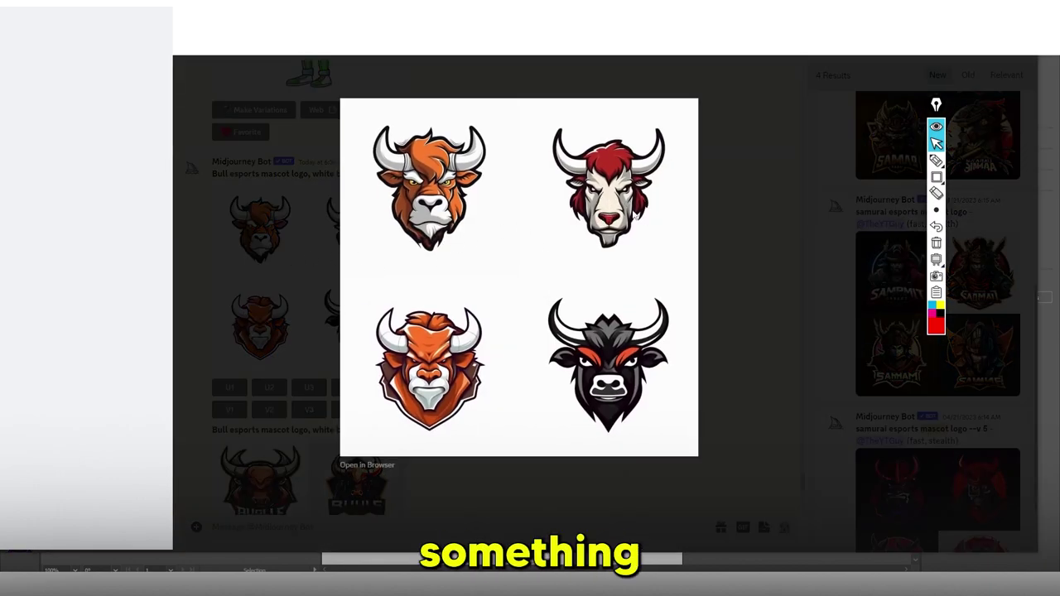
left_click(723, 217)
Review the upscaled bull logos again and view the four-image grid generated without --v 5 enlarged.
scroll(442, 213, "down", 5)
scroll(361, 215, "down", 2)
scroll(364, 232, "up", 3)
scroll(394, 251, "down", 4)
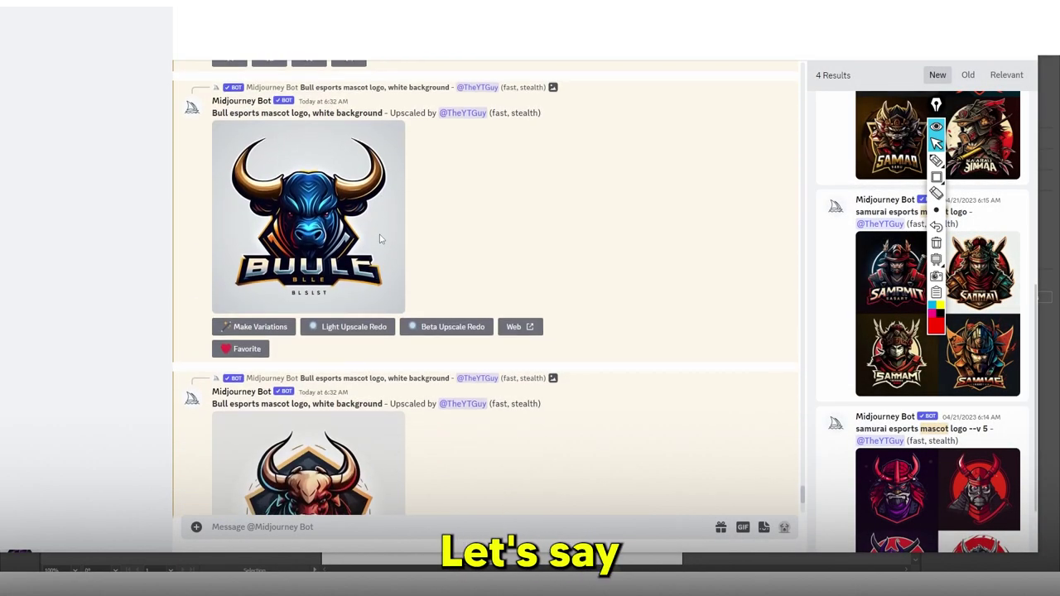
scroll(380, 240, "down", 6)
scroll(333, 213, "up", 3)
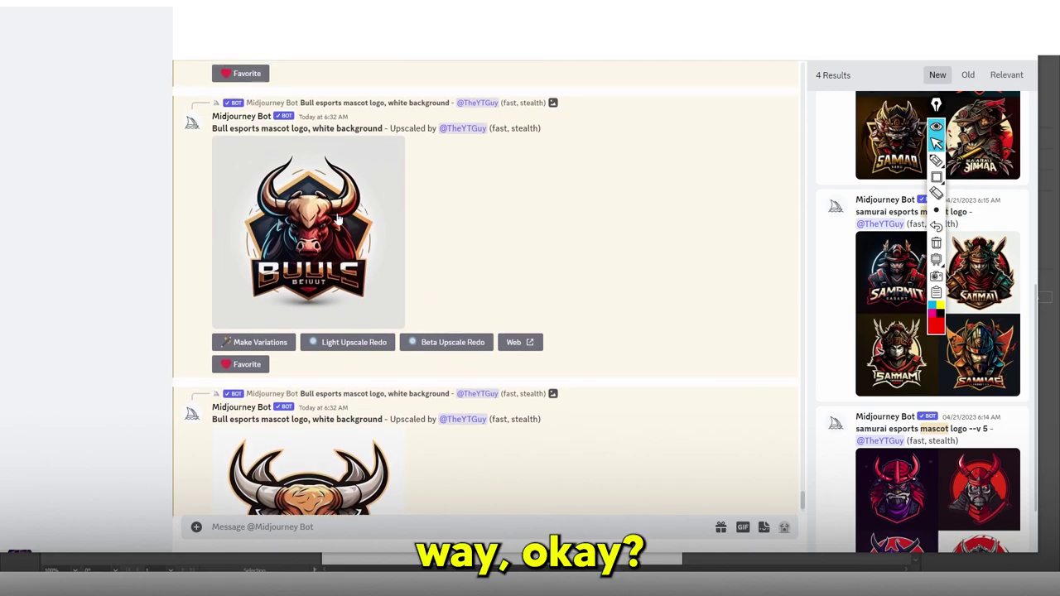
scroll(332, 214, "up", 2)
scroll(344, 249, "up", 5)
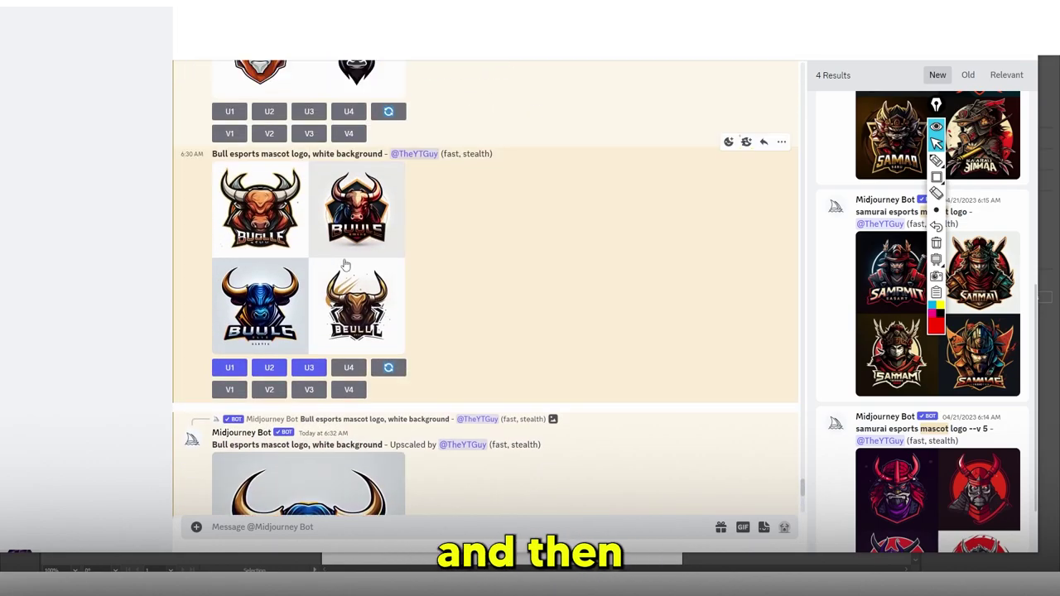
left_click(345, 265)
left_click(710, 247)
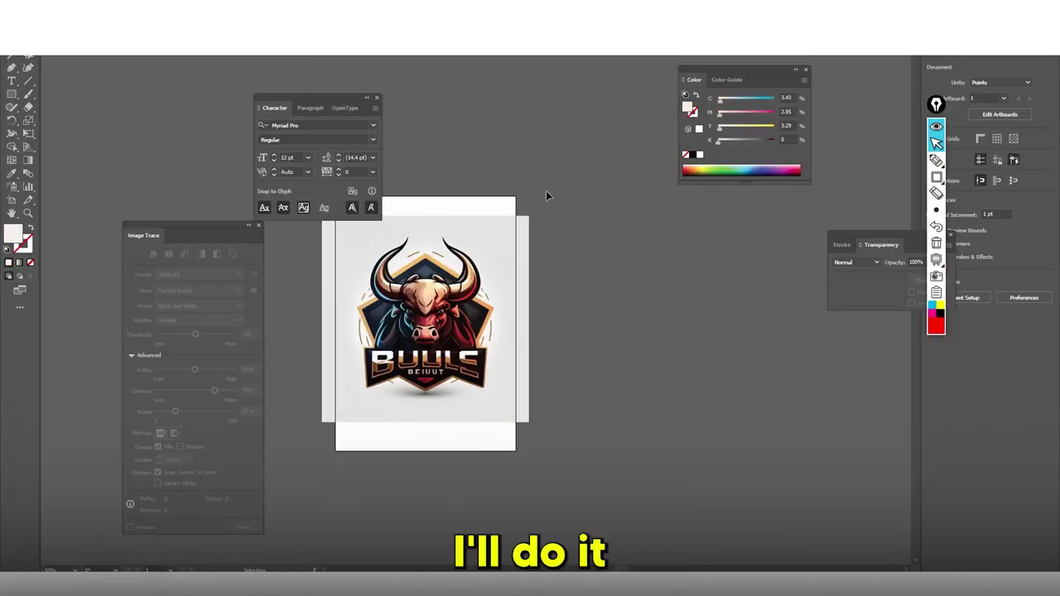
In Illustrator, delete the bull image from the old document and close that document.
left_click(499, 239)
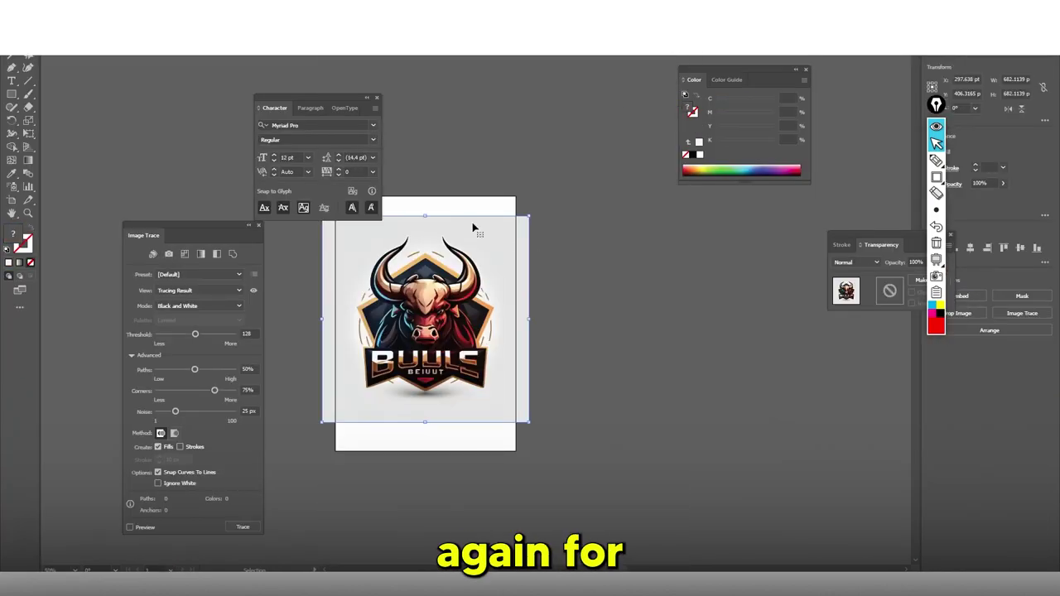
key("Delete")
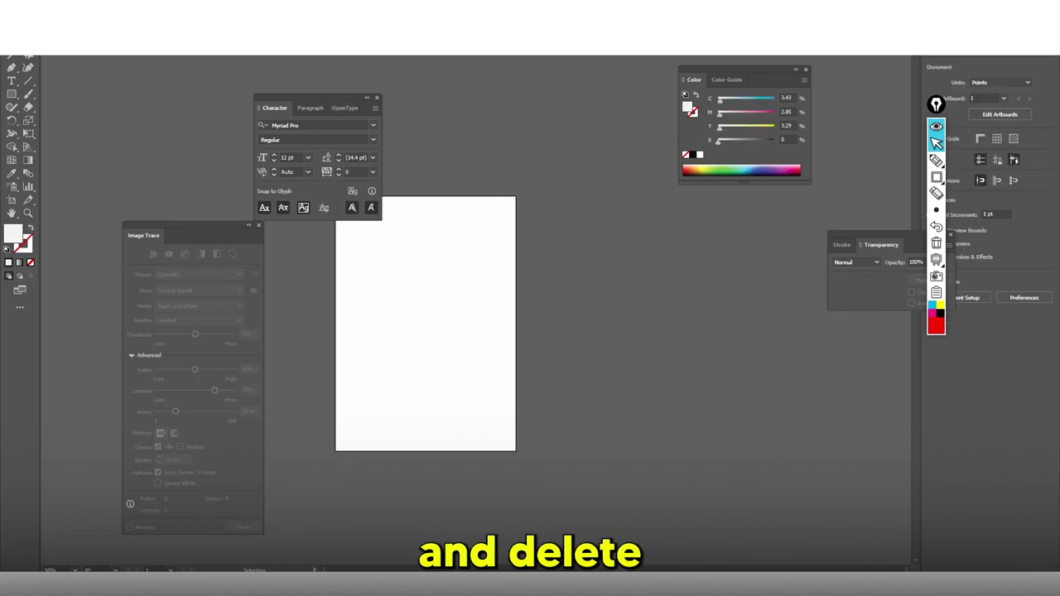
key("ctrl+w")
left_click(584, 307)
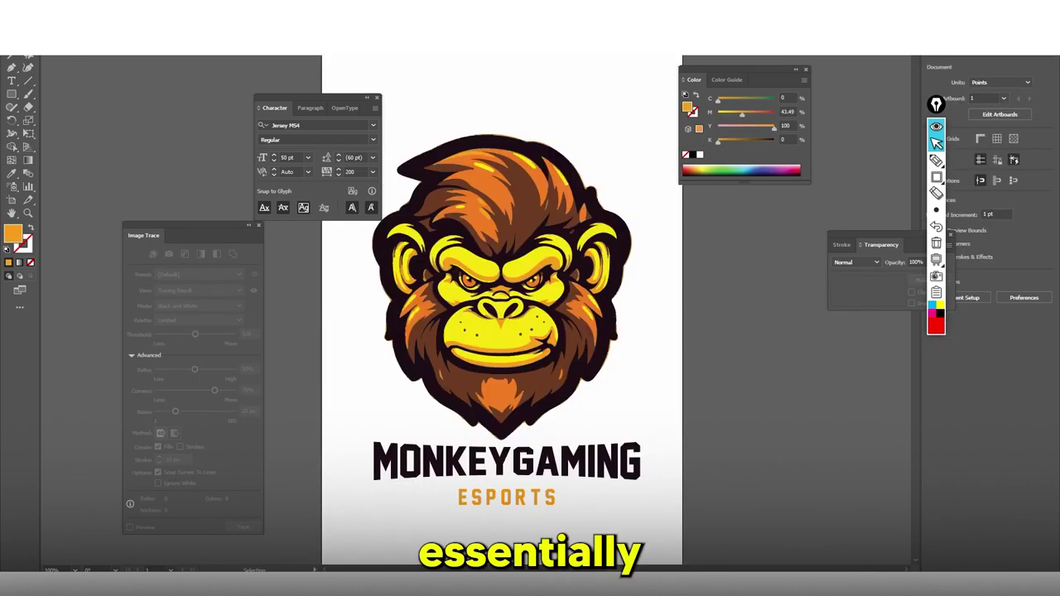
Create a new portrait document of 595.276 x 841.89 pt with one artboard in CMYK Color.
left_click(72, 7)
left_click(67, 18)
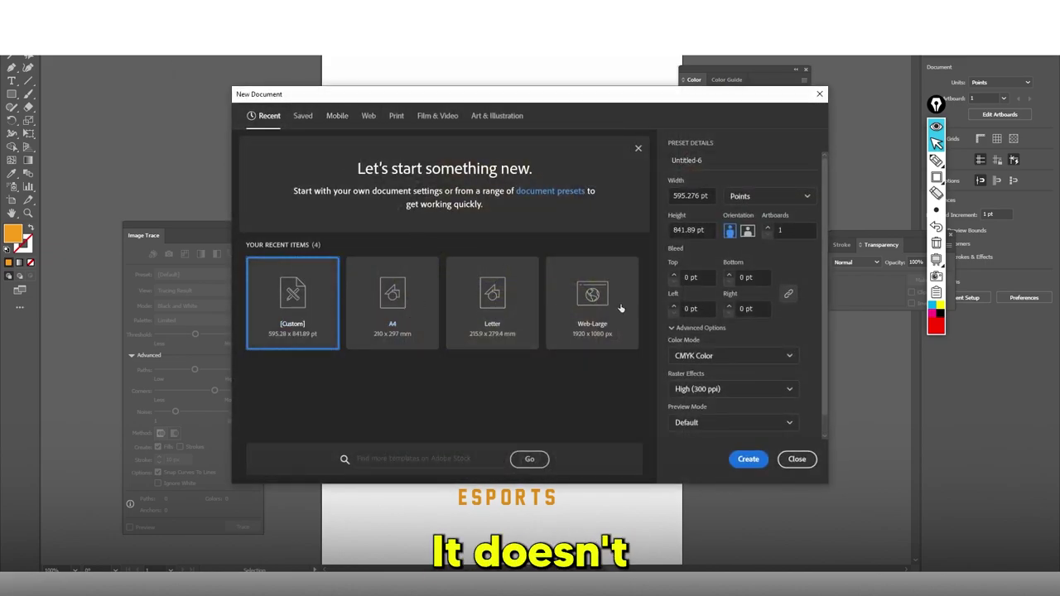
left_click(749, 461)
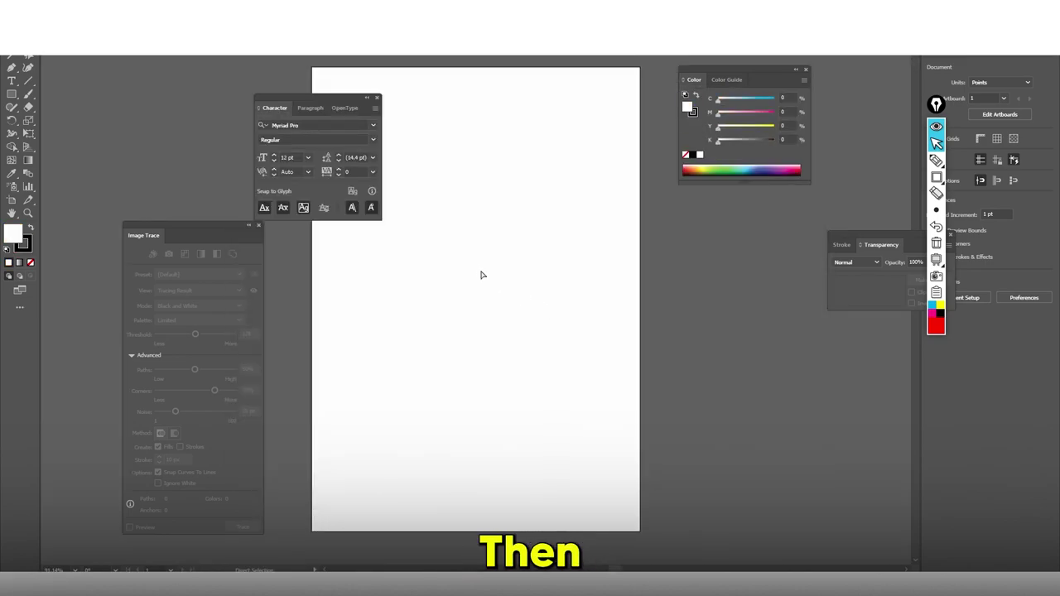
Copy the enlarged upscaled red bull logo with the pentagon backdrop from Discord and paste it into the new Illustrator document.
key("ctrl+v")
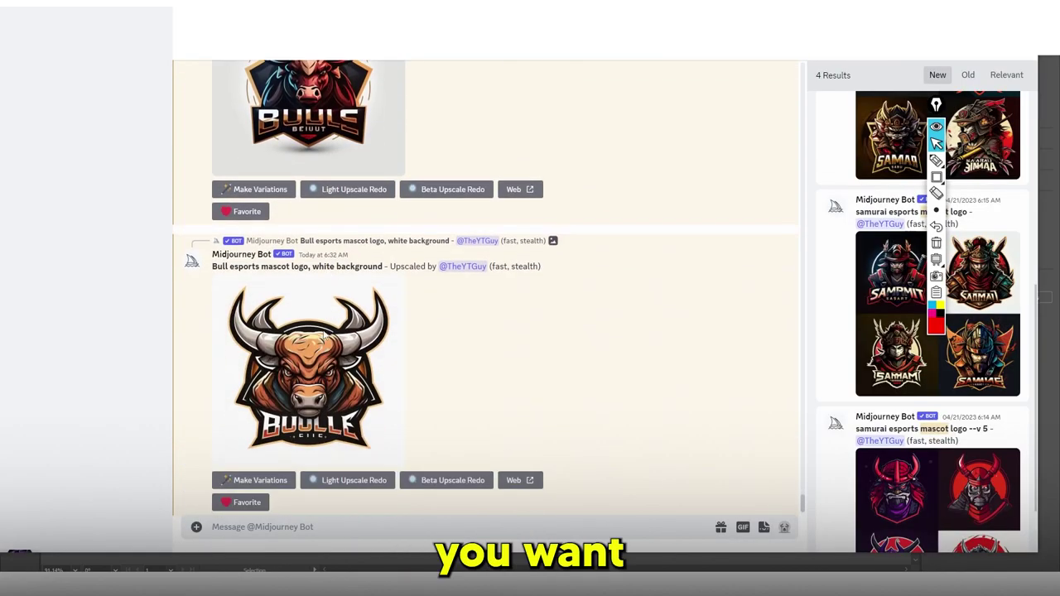
scroll(317, 315, "up", 3)
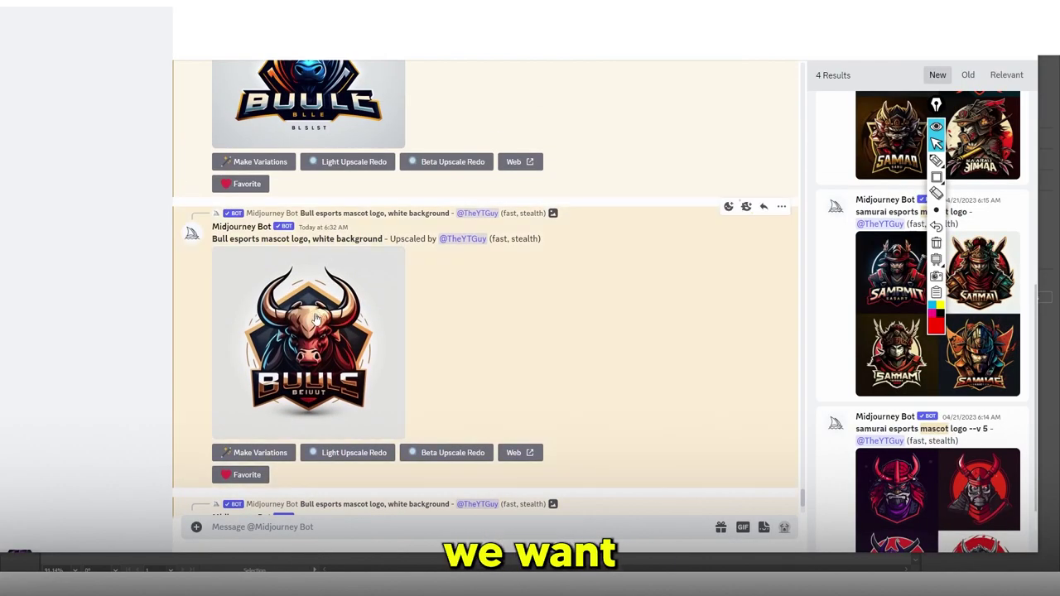
left_click(308, 340)
right_click(516, 328)
left_click(566, 338)
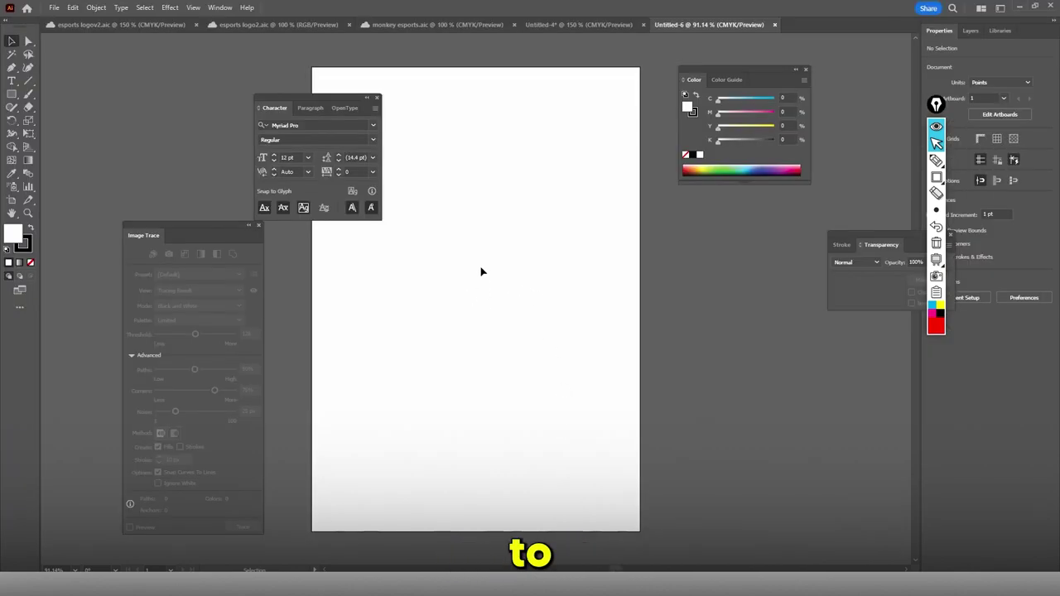
key("ctrl+v")
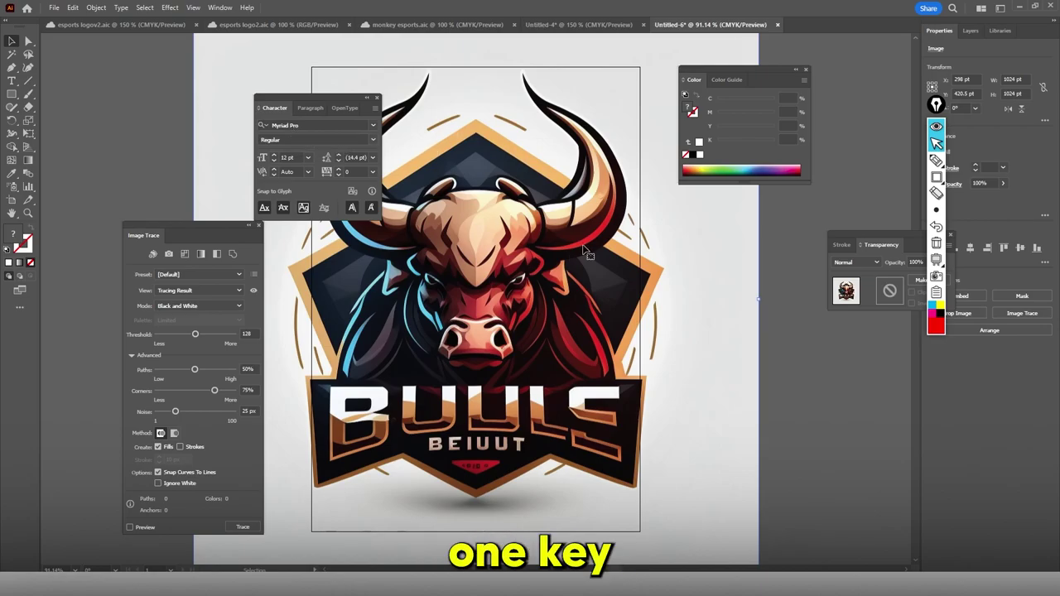
Scale the pasted bull image proportionally to about 486 x 486 pt and position it within the artboard's width.
scroll(470, 300, "up", 9)
scroll(471, 299, "down", 9)
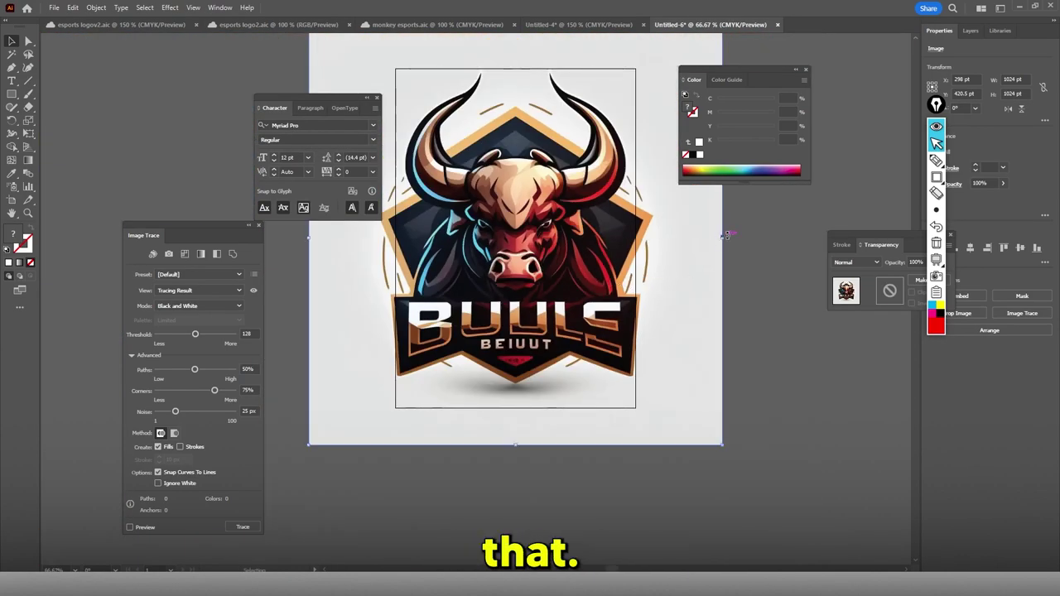
left_click_drag(722, 238, 553, 231)
left_click_drag(525, 244, 589, 228)
scroll(566, 234, "up", 3)
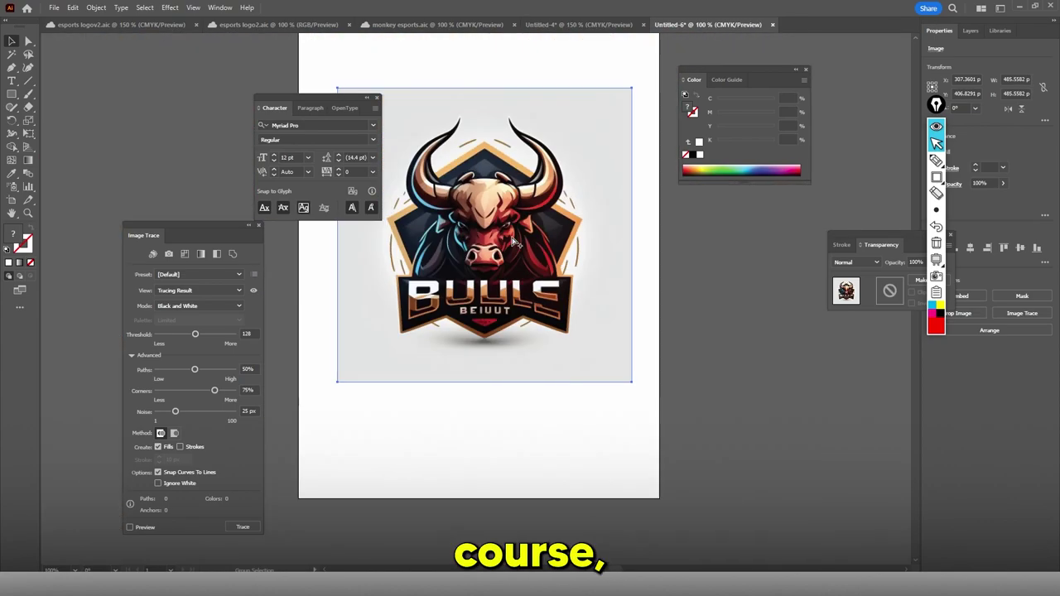
scroll(539, 255, "down", 4)
scroll(539, 255, "up", 2)
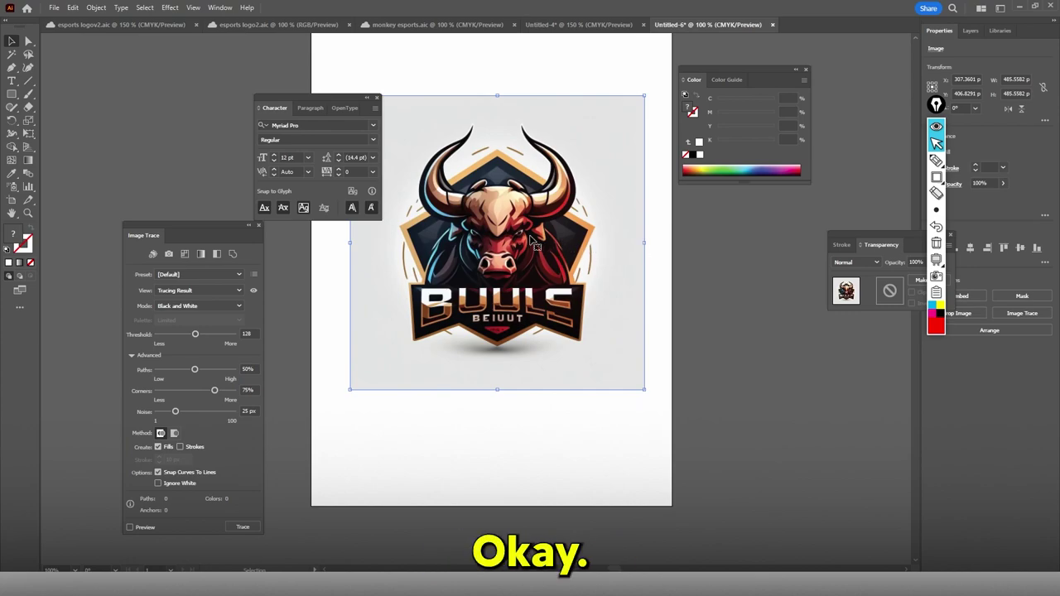
Show the Character panel and move it off the bull image into the empty area beside the artboard.
left_click(225, 8)
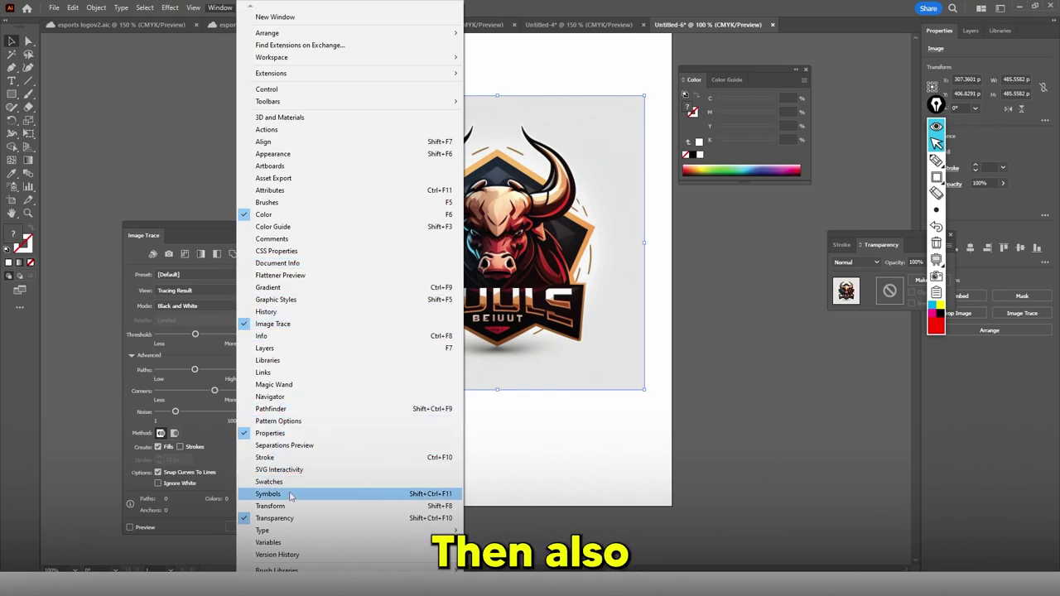
mouse_move(278, 530)
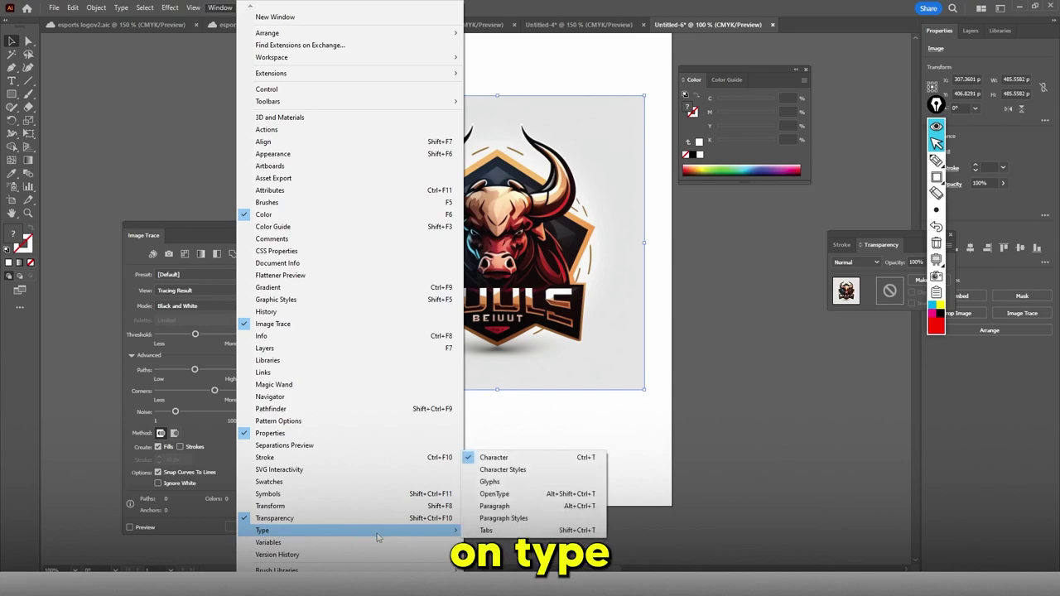
left_click(492, 457)
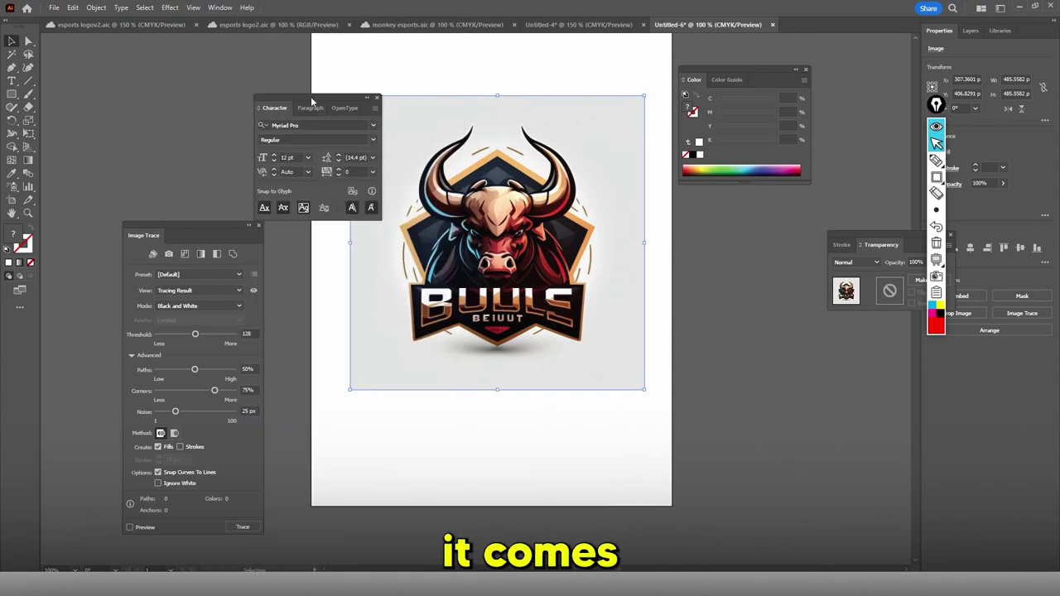
left_click_drag(323, 100, 837, 357)
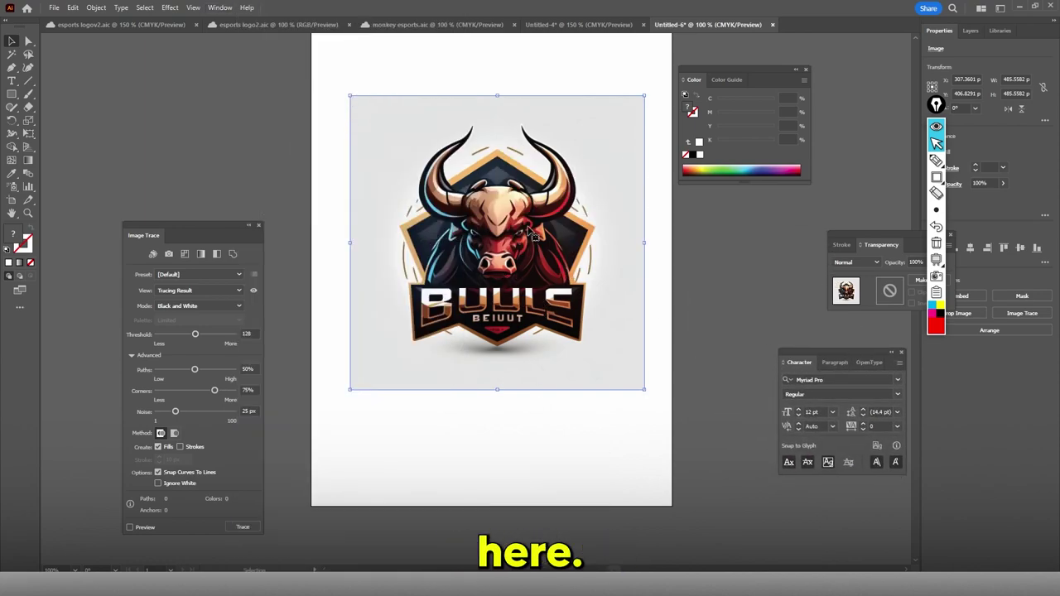
Image-trace the bull logo with the 16 Colors preset.
left_click(192, 275)
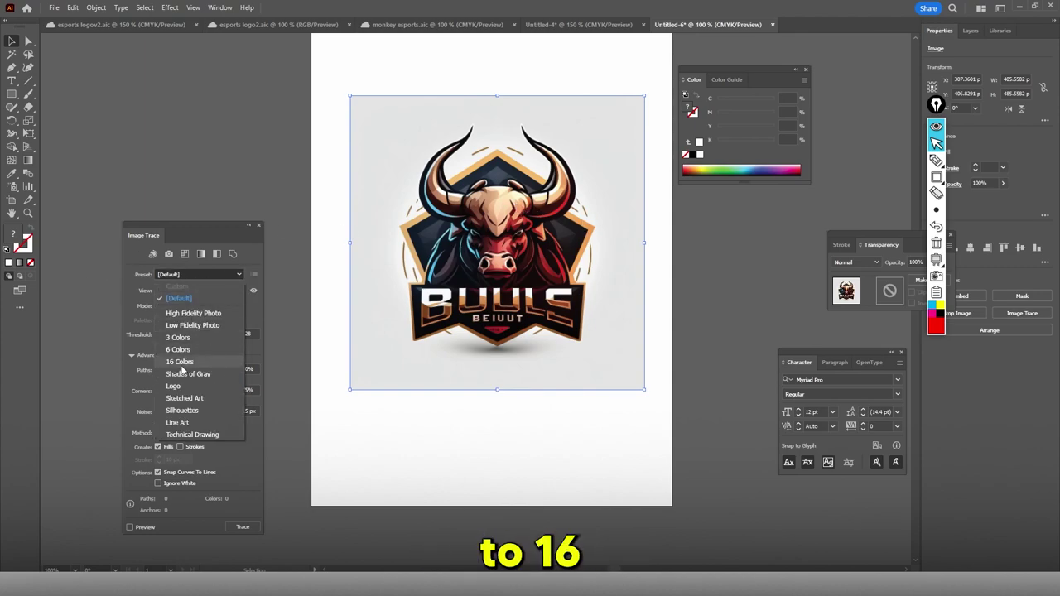
left_click(183, 363)
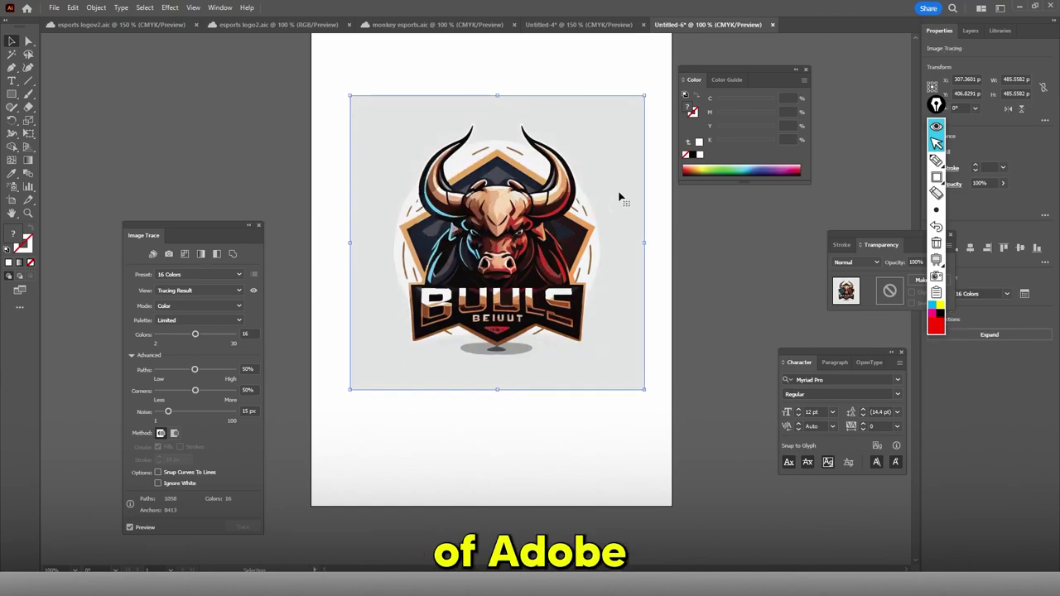
scroll(524, 185, "up", 4)
scroll(559, 215, "down", 5)
Examine the traced bull logo's color shapes and edges, both in close-up around the eyes and as a whole.
left_click(220, 7)
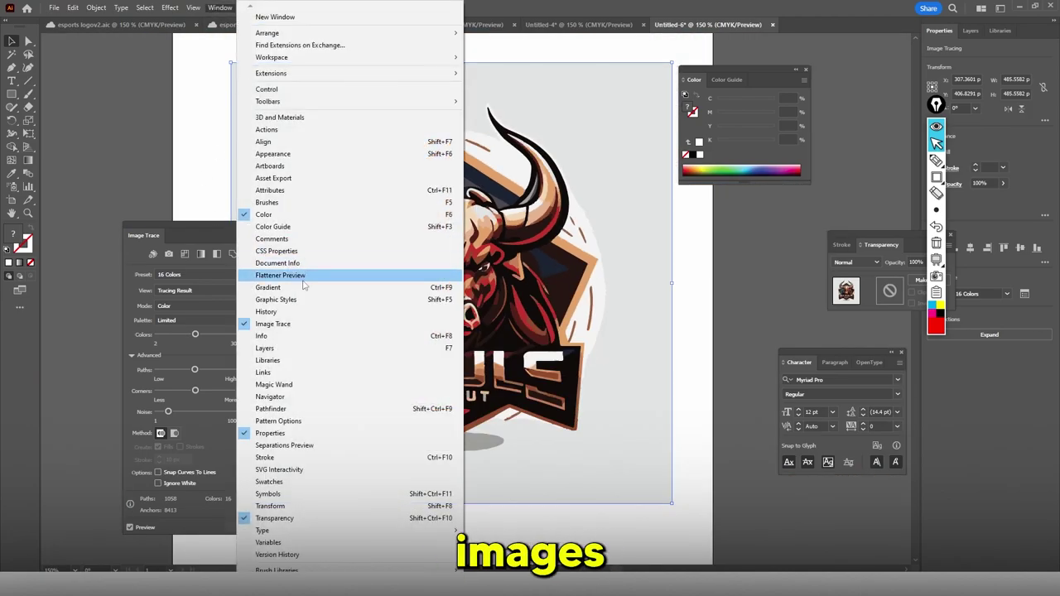
left_click(547, 289)
scroll(482, 257, "up", 6)
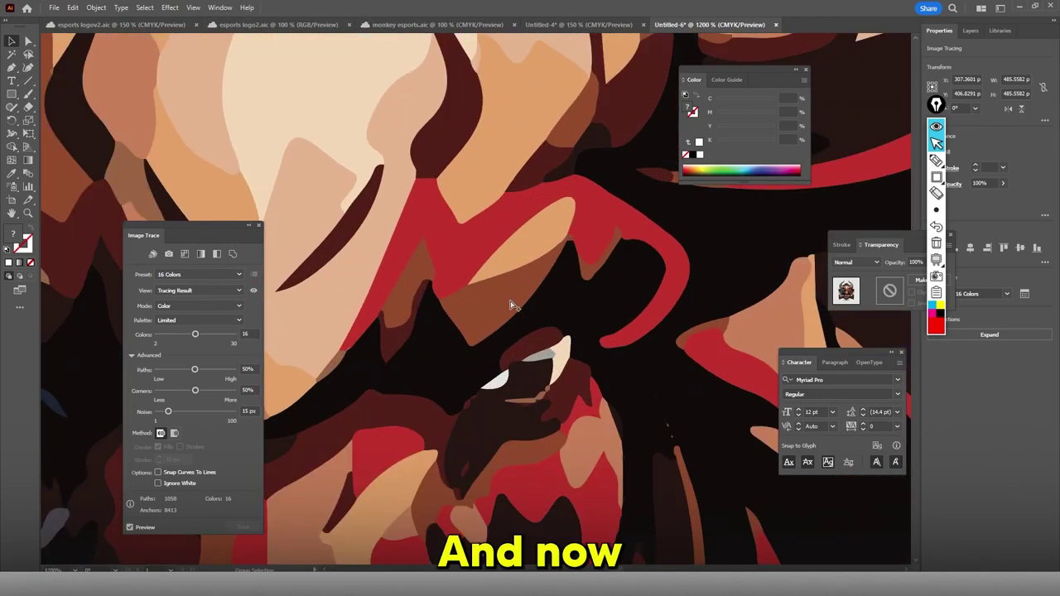
scroll(510, 314, "up", 3)
scroll(489, 328, "down", 6)
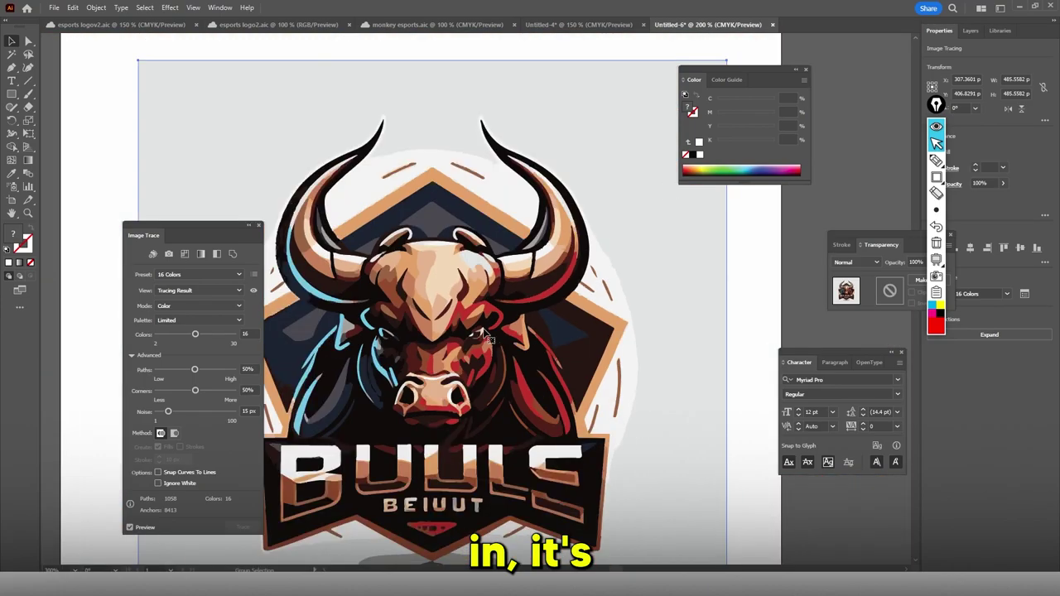
scroll(441, 343, "down", 3)
left_click(562, 313)
scroll(473, 354, "up", 4)
scroll(439, 351, "down", 2)
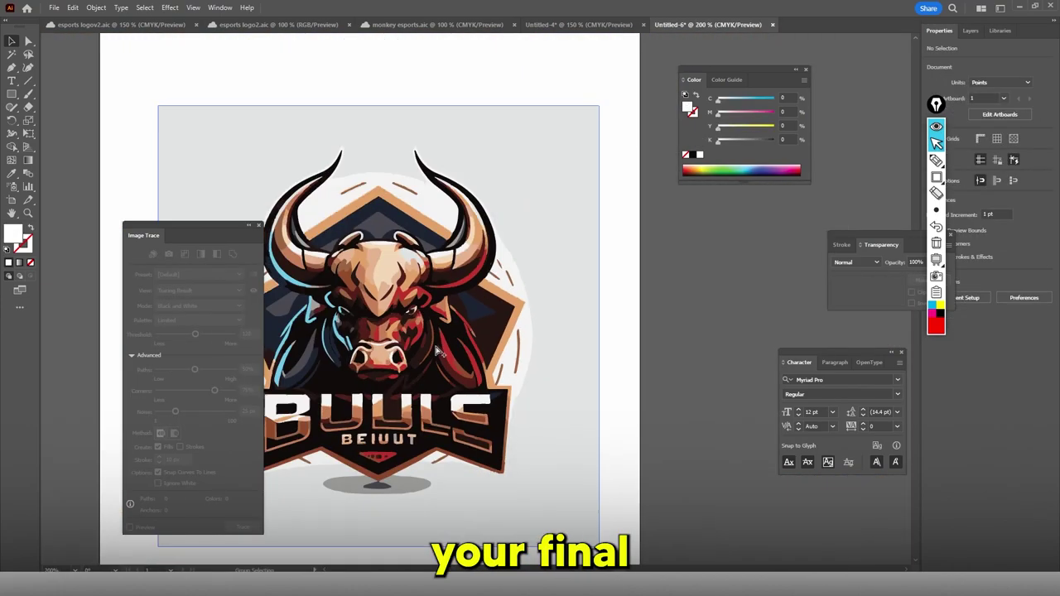
scroll(404, 361, "up", 2)
left_click(394, 304)
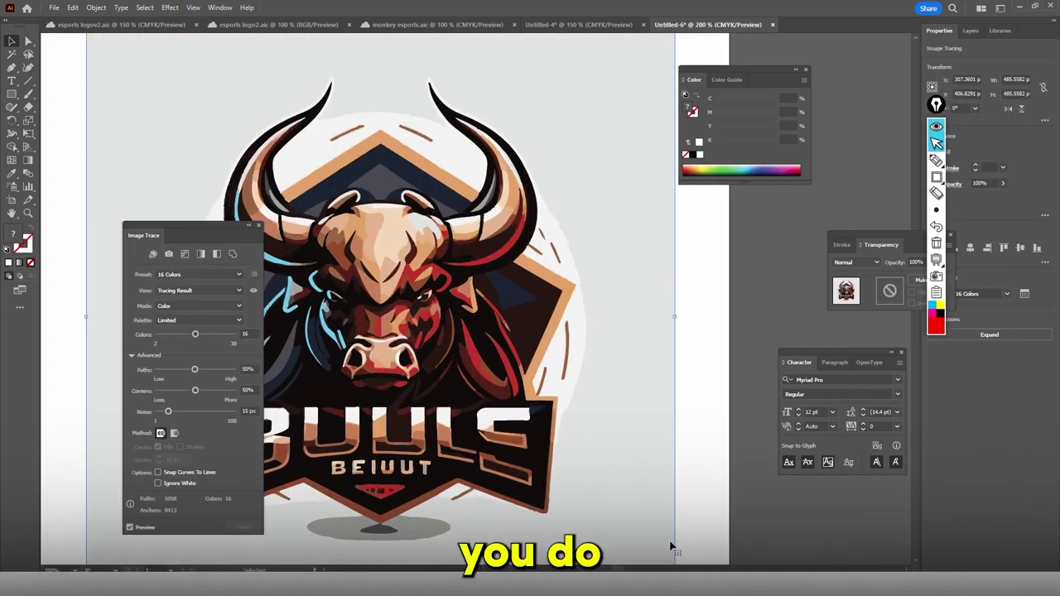
left_click_drag(617, 569, 530, 569)
mouse_move(607, 569)
left_mouse_down()
mouse_move(687, 570)
mouse_move(674, 569)
left_mouse_up()
Try the 6 Colors tracing preset on the bull logo.
left_click(207, 275)
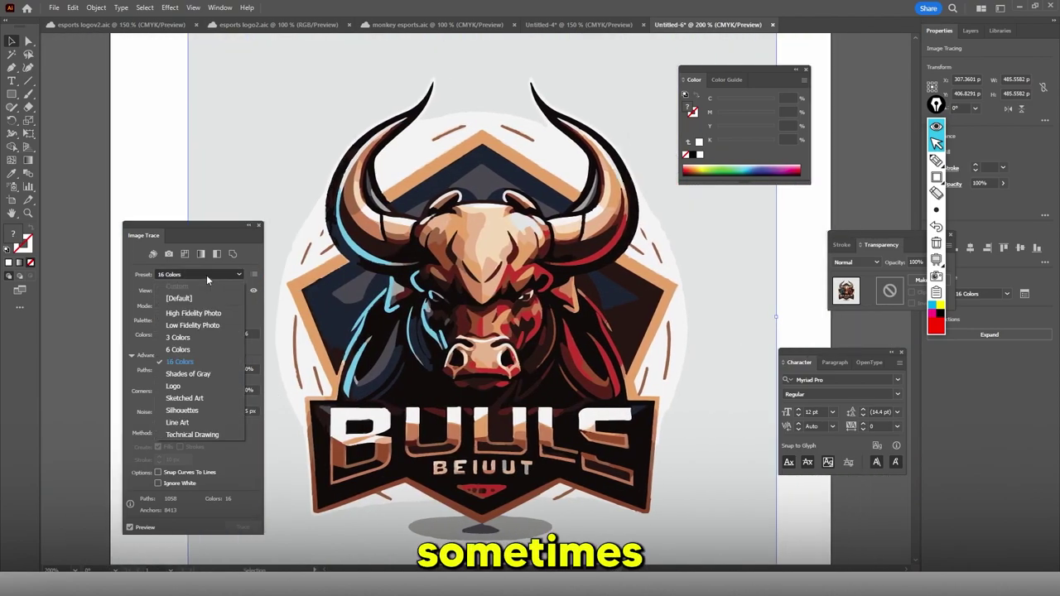
left_click(177, 349)
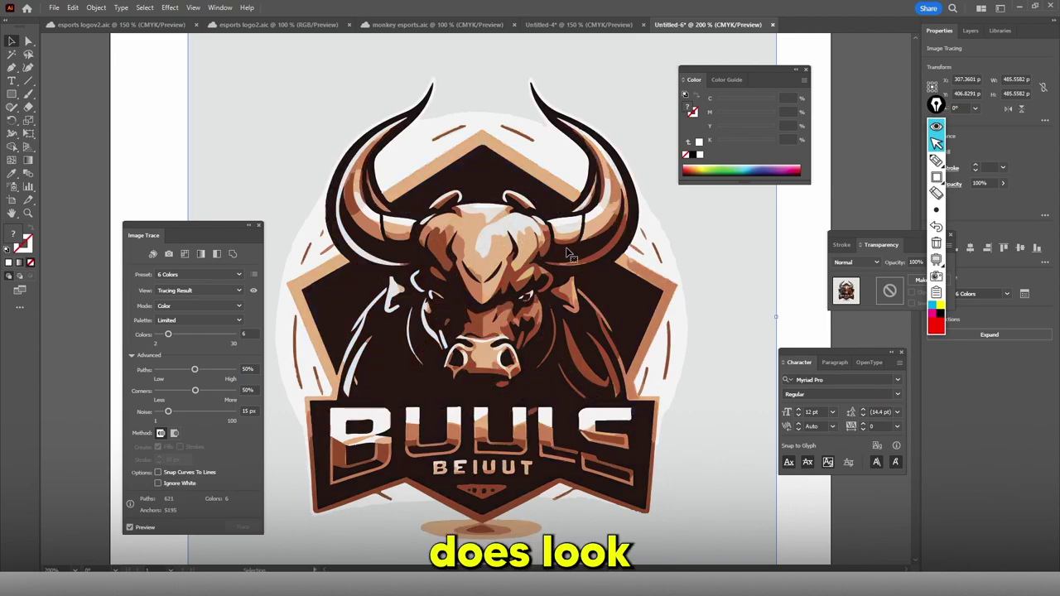
scroll(565, 250, "down", 1)
scroll(565, 261, "down", 1)
scroll(566, 264, "down", 1)
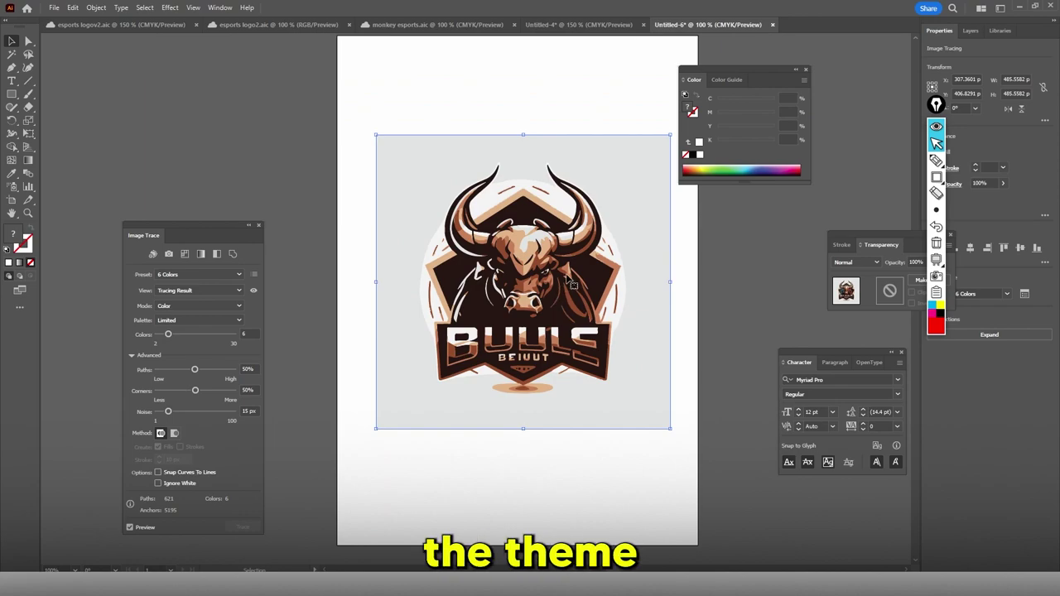
Set the bull logo's tracing preset back to 16 Colors and deselect the image.
left_click(199, 274)
left_click(207, 351)
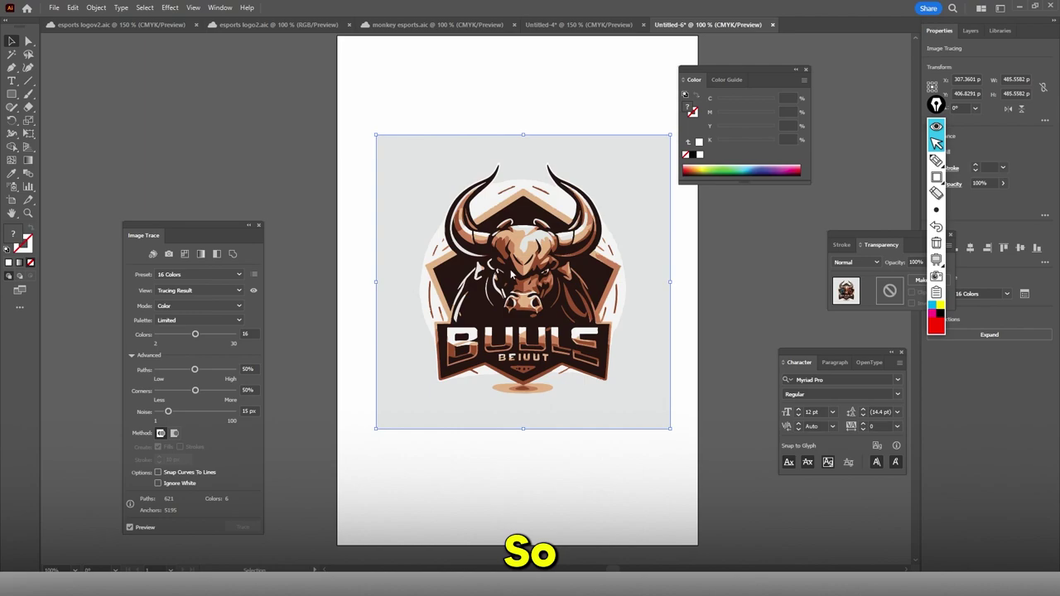
scroll(627, 353, "up", 1)
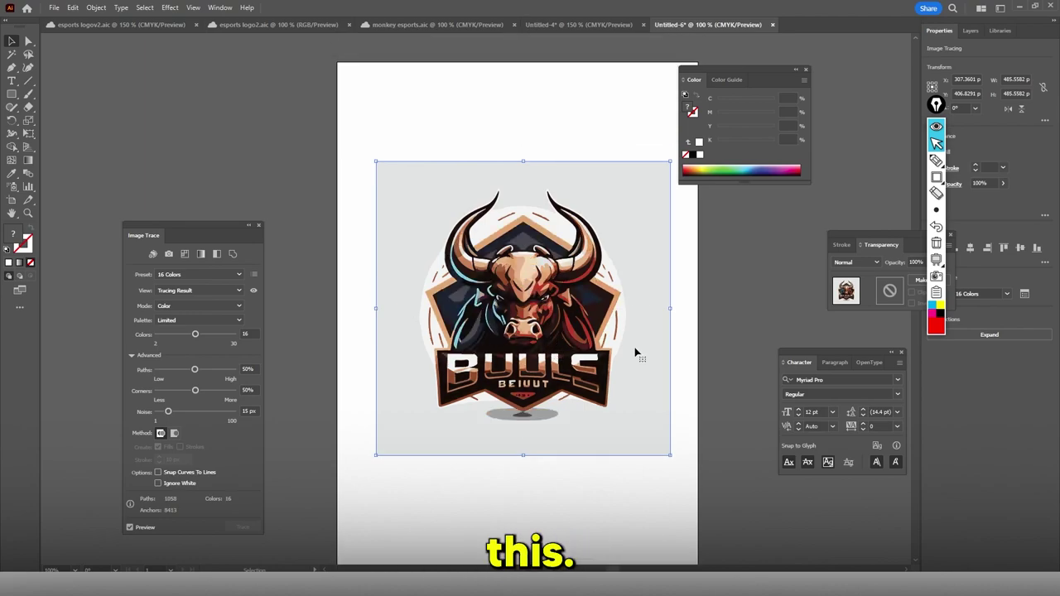
left_click(715, 296)
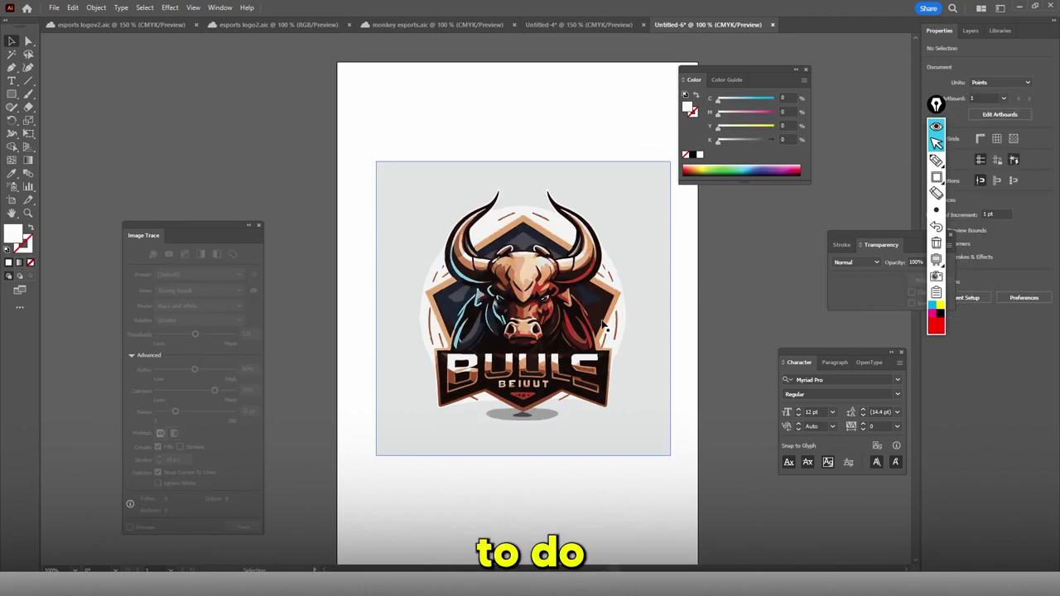
Try to delete the gray background from the unexpanded tracing, undo the deletion, and leave isolation.
double_click(646, 320)
left_click(563, 177)
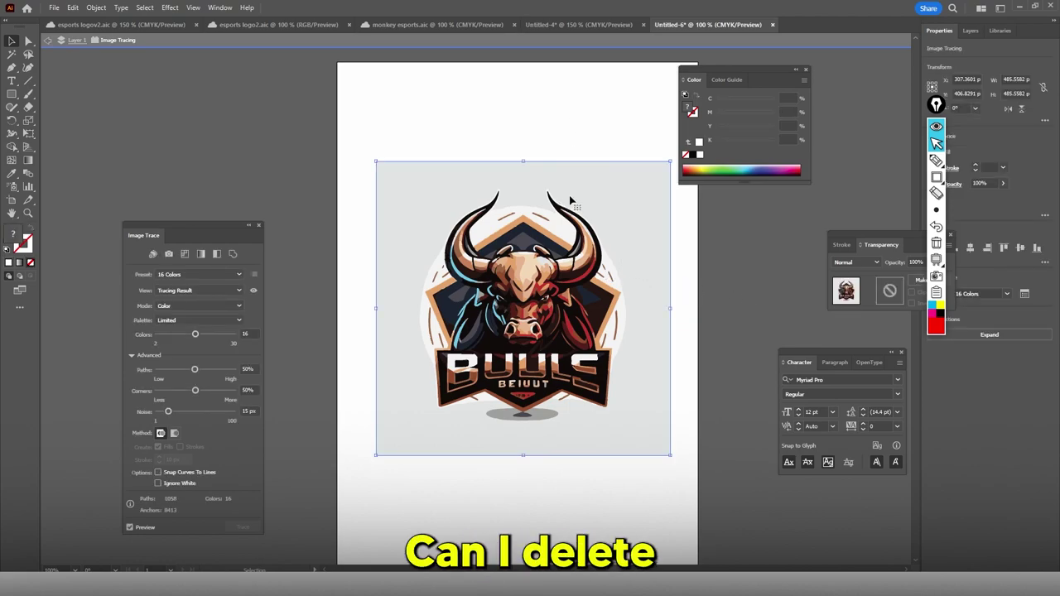
key("Delete")
key("ctrl+z")
double_click(517, 156)
left_click(548, 289)
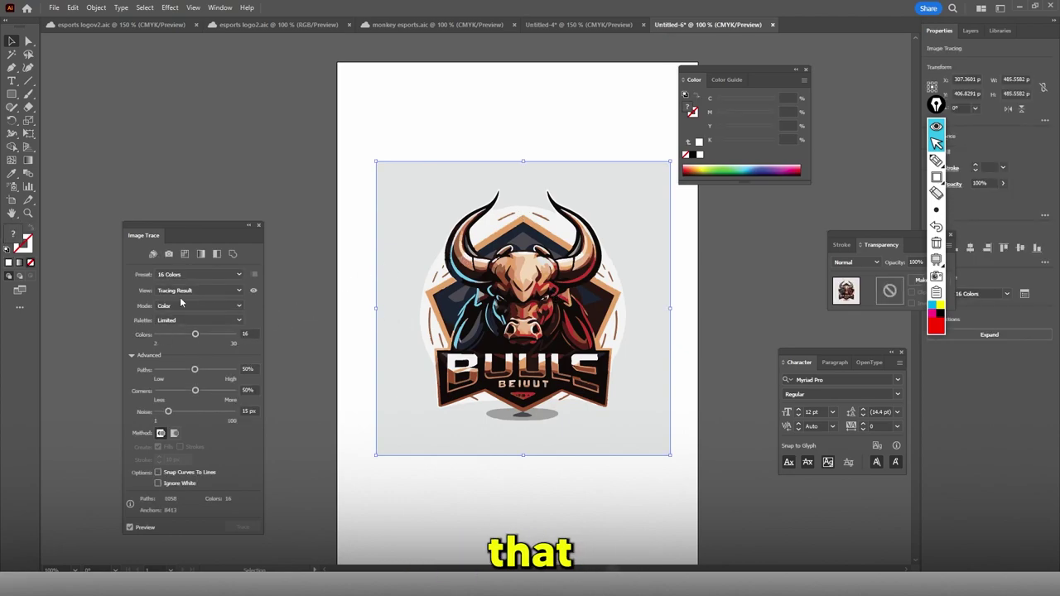
Keep the 16 Colors preset and the Tracing Result view, and expand the traced bull logo into editable paths.
left_click(197, 275)
left_click(494, 217)
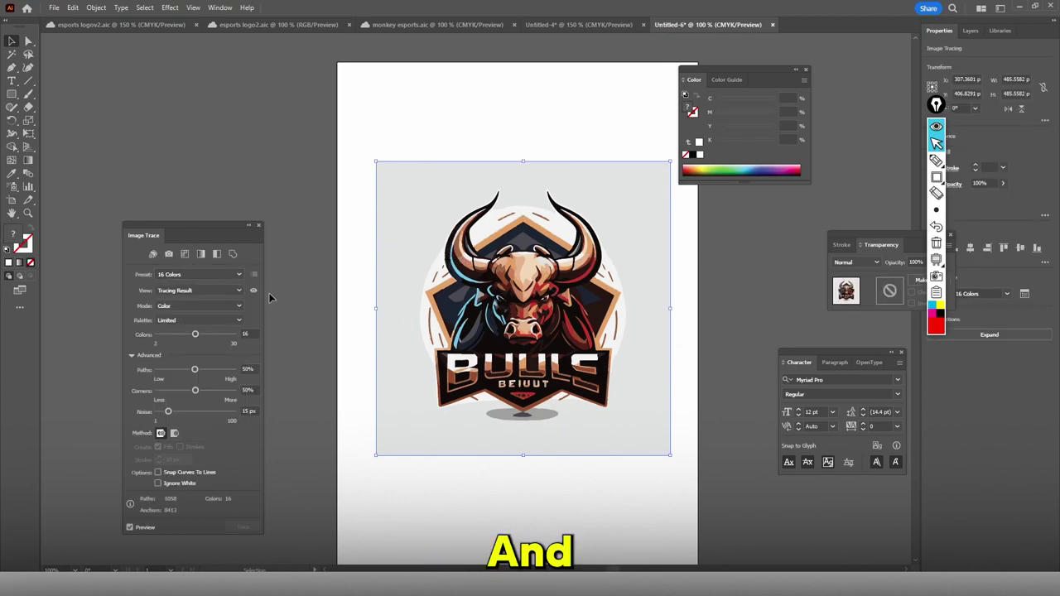
left_click(199, 291)
left_click(200, 301)
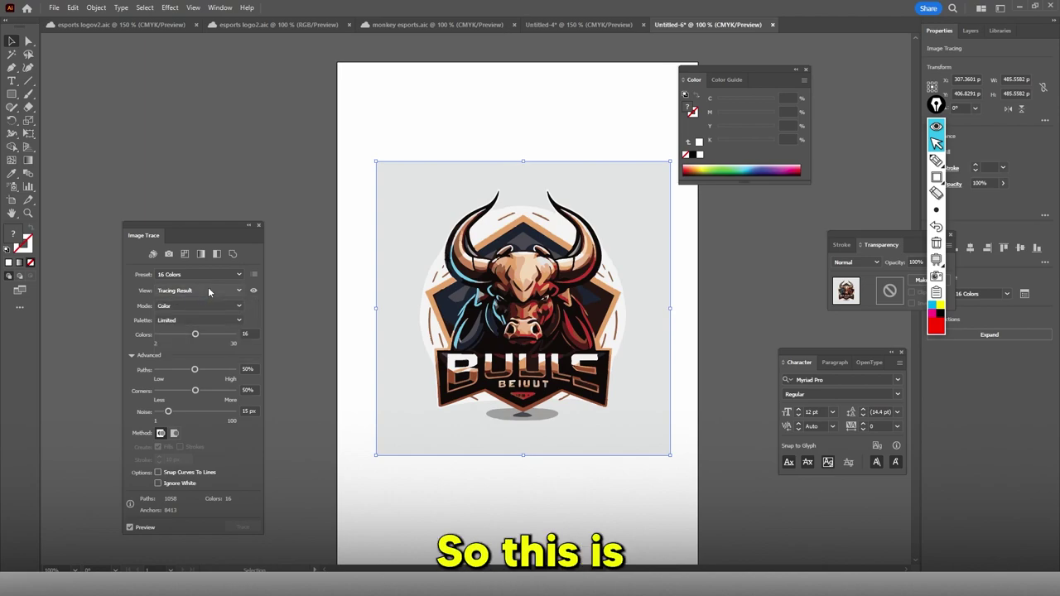
left_click(995, 336)
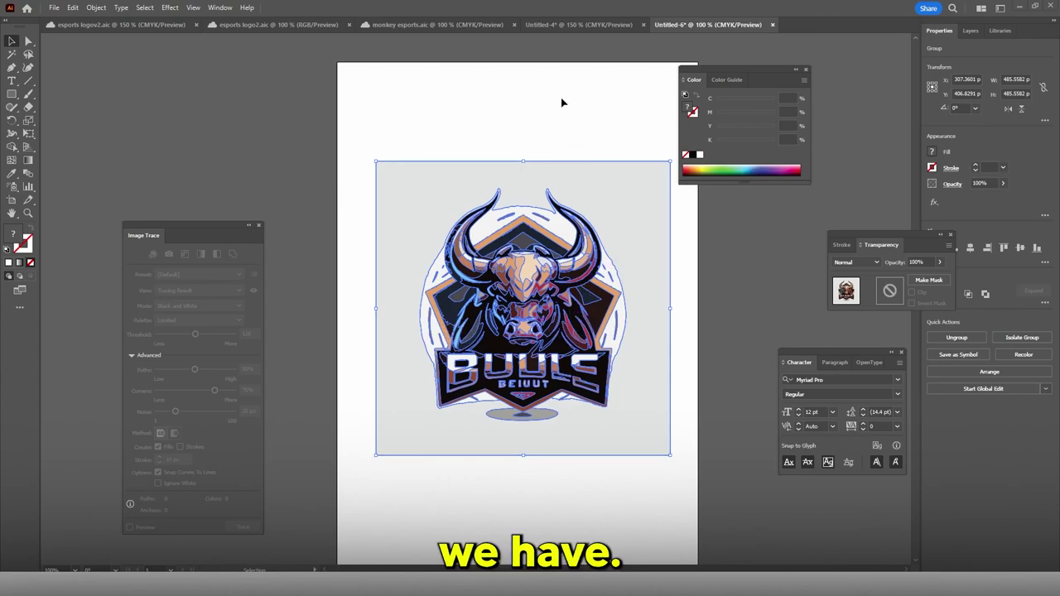
Isolate the expanded logo group and delete the light gray square background surrounding the emblem.
double_click(620, 194)
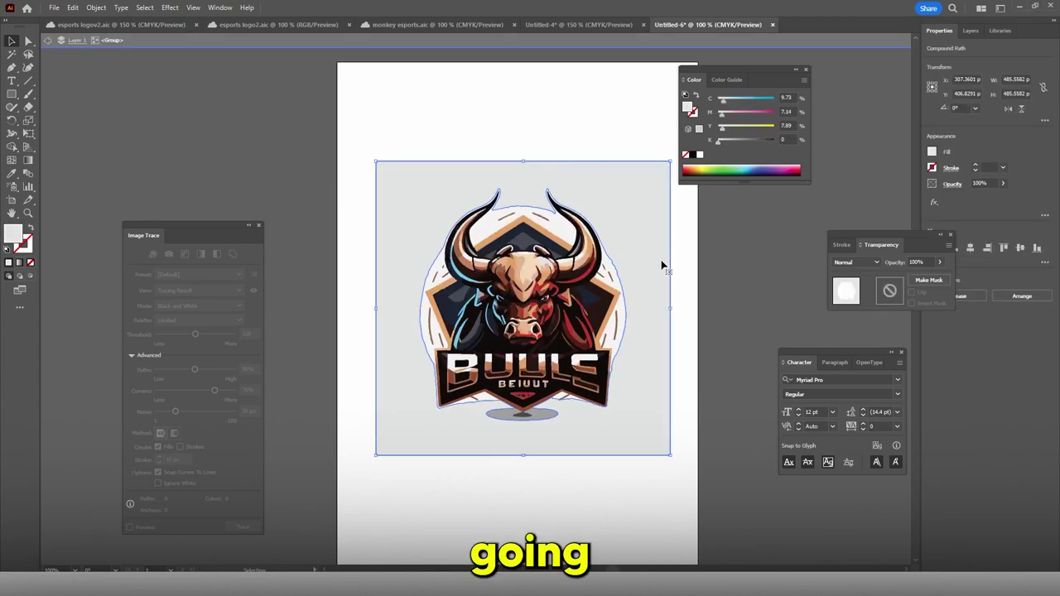
key("Delete")
key("ctrl+equal")
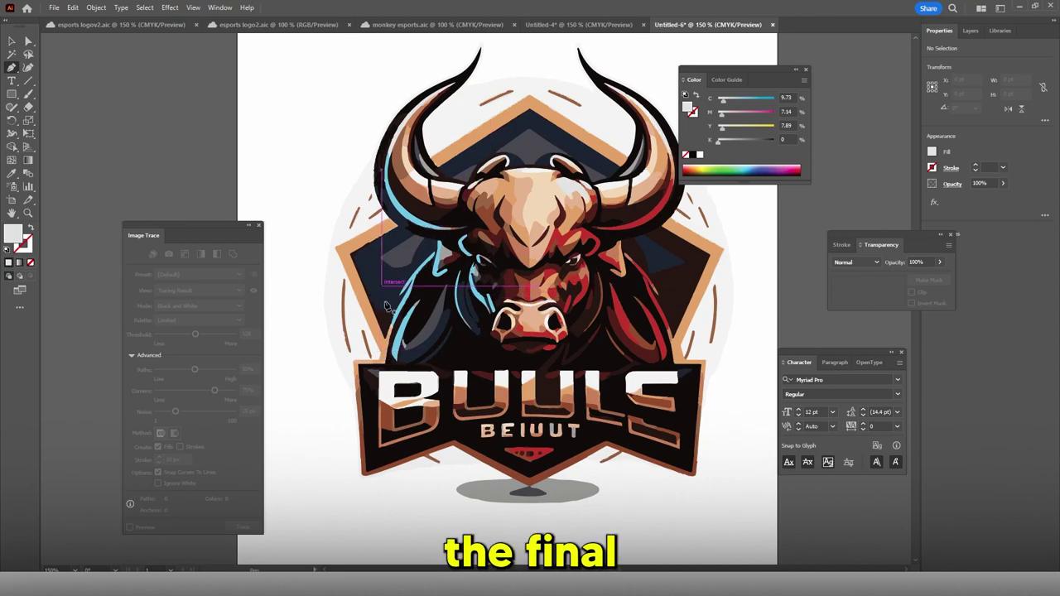
scroll(385, 300, "down", 1)
left_click(11, 40)
double_click(414, 365)
left_click(435, 361)
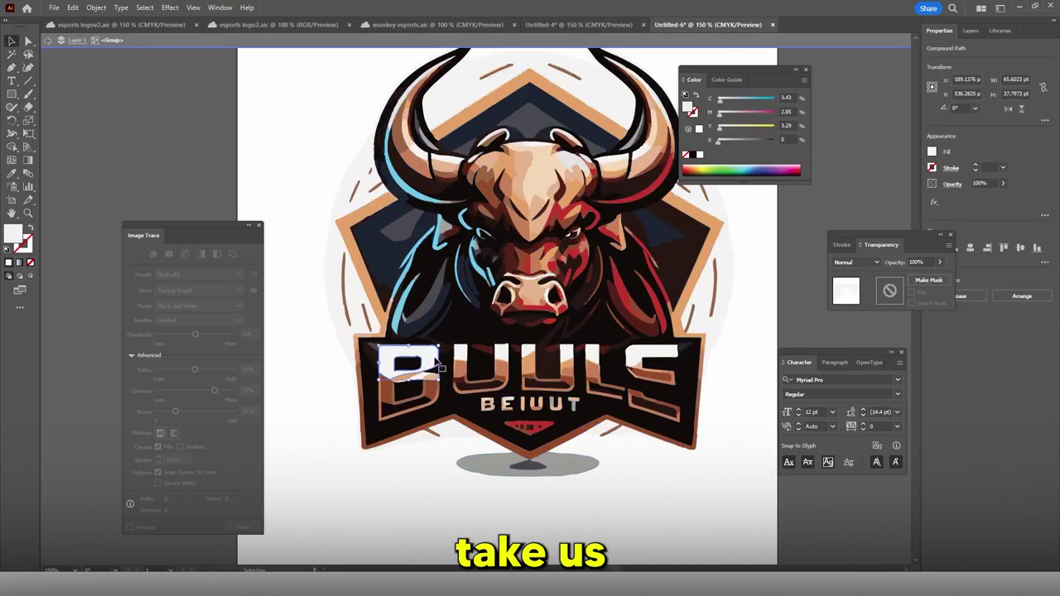
key("Escape")
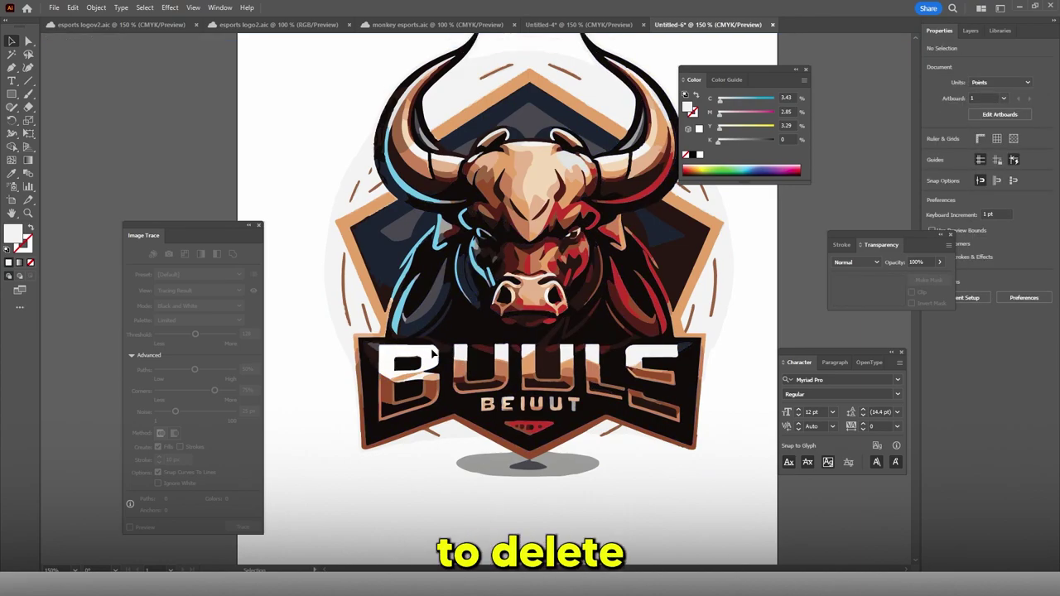
Move the logo group off the artboard and back to roughly the artboard's center, and deselect it.
left_click_drag(463, 237, 677, 213)
scroll(551, 222, "down", 2)
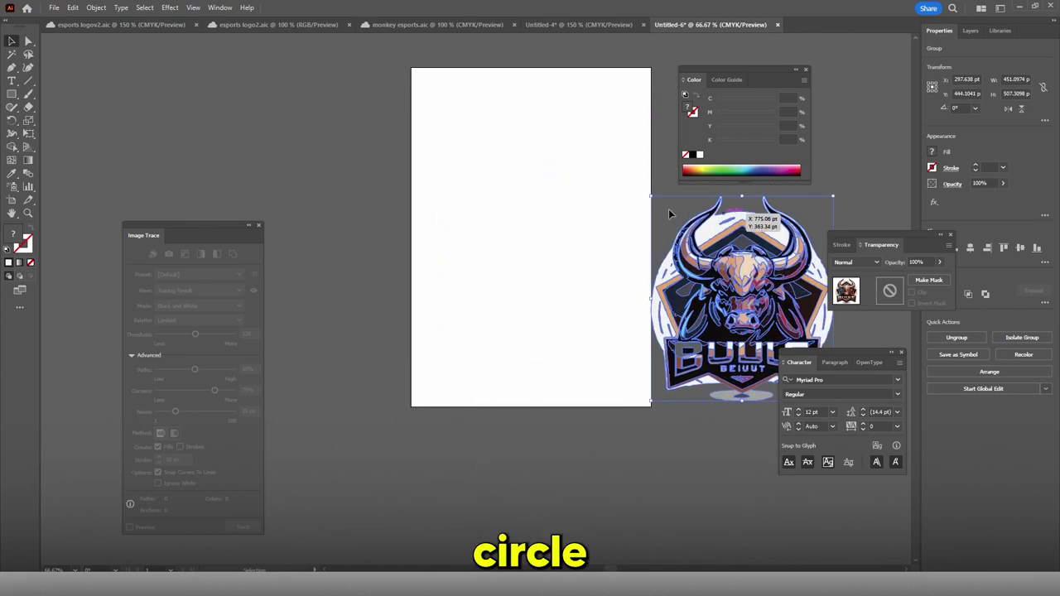
left_click_drag(747, 308, 561, 249)
scroll(502, 202, "up", 2)
left_click_drag(644, 280, 594, 278)
scroll(659, 269, "down", 1)
left_click(820, 247)
scroll(819, 247, "up", 1)
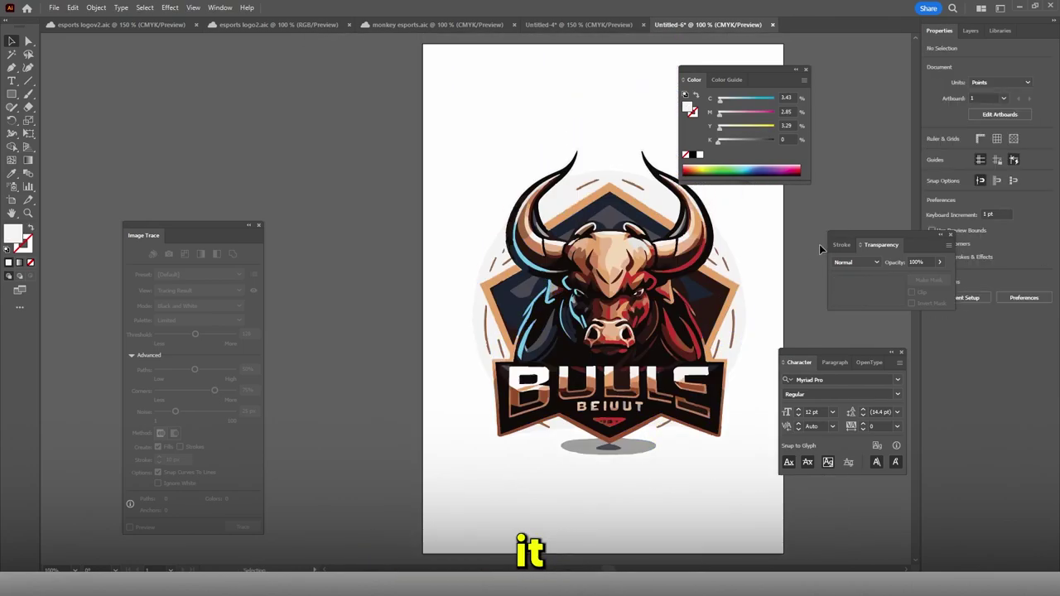
Isolate the off-white circular backdrop's compound path within the logo group and delete its large outer shape.
scroll(819, 244, "up", 1)
double_click(733, 346)
left_click(743, 338)
left_click(708, 330)
left_click(747, 339)
double_click(743, 321)
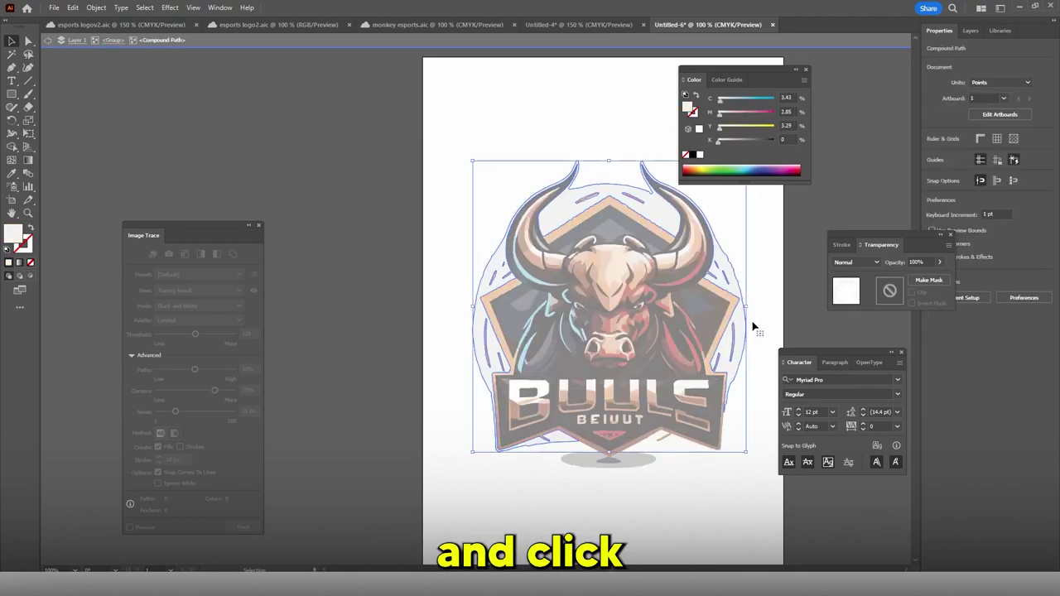
key("Delete")
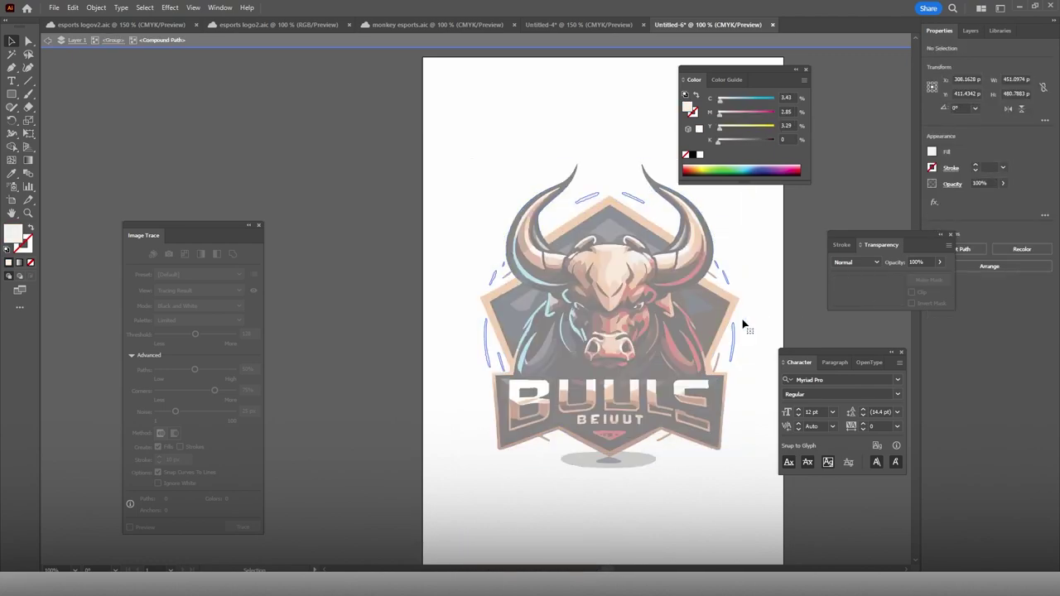
Delete the leftover off-white outline pieces around the dashes and exit isolation.
left_click(728, 332)
key("Delete")
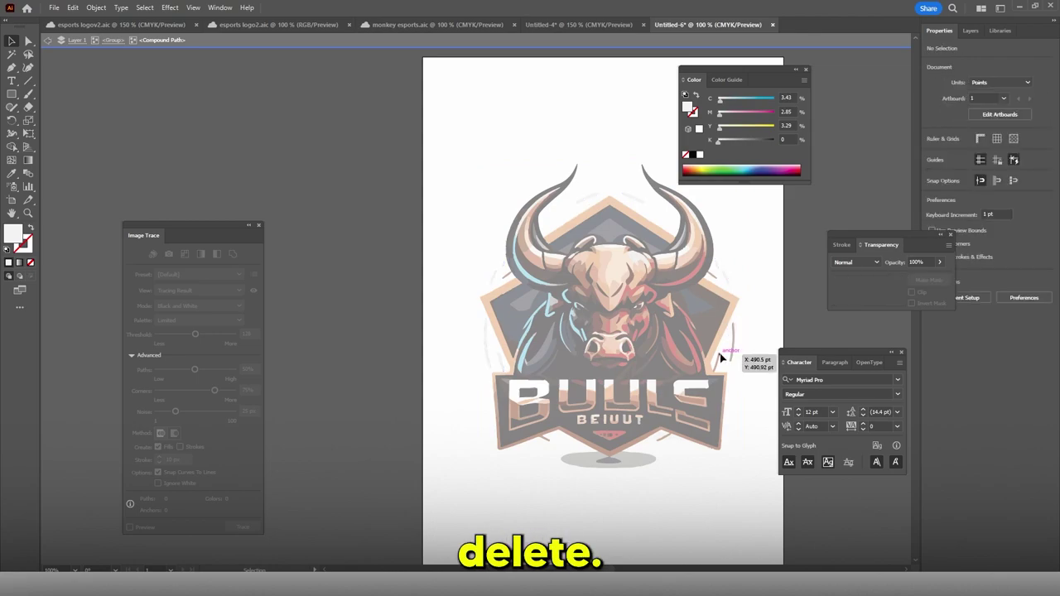
key("Escape")
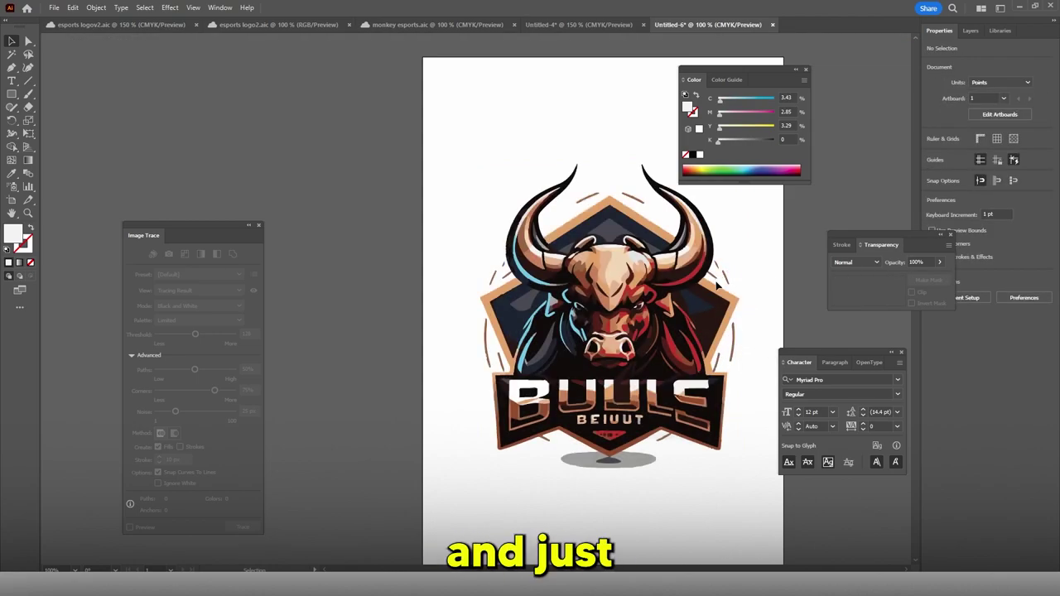
Isolate the logo group and try deleting the tan dashes and outline pieces around the pentagon.
left_click(581, 205)
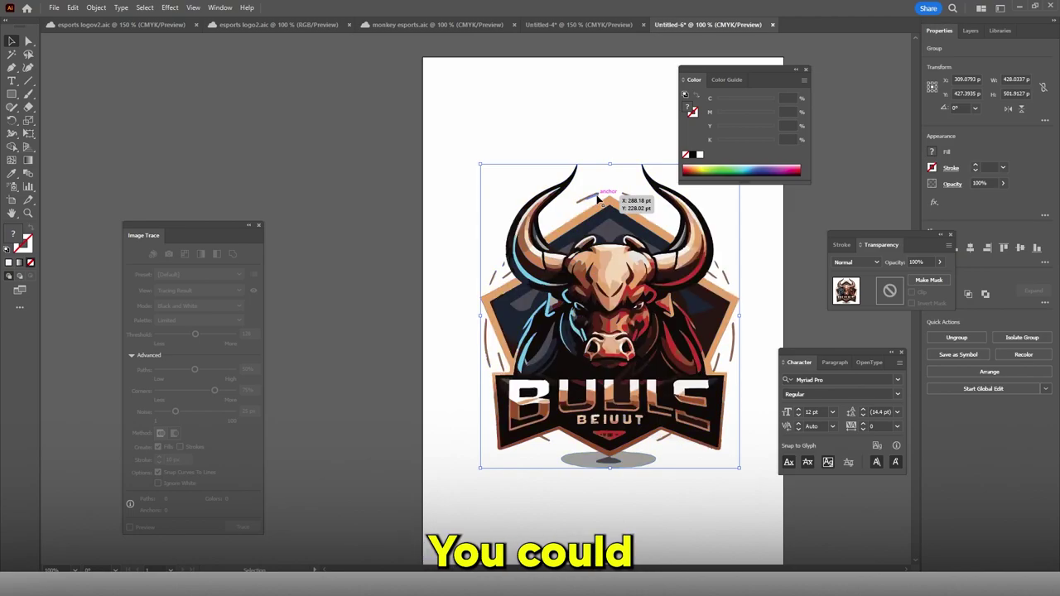
double_click(613, 201)
left_click(611, 201)
left_click_drag(611, 201, 580, 207)
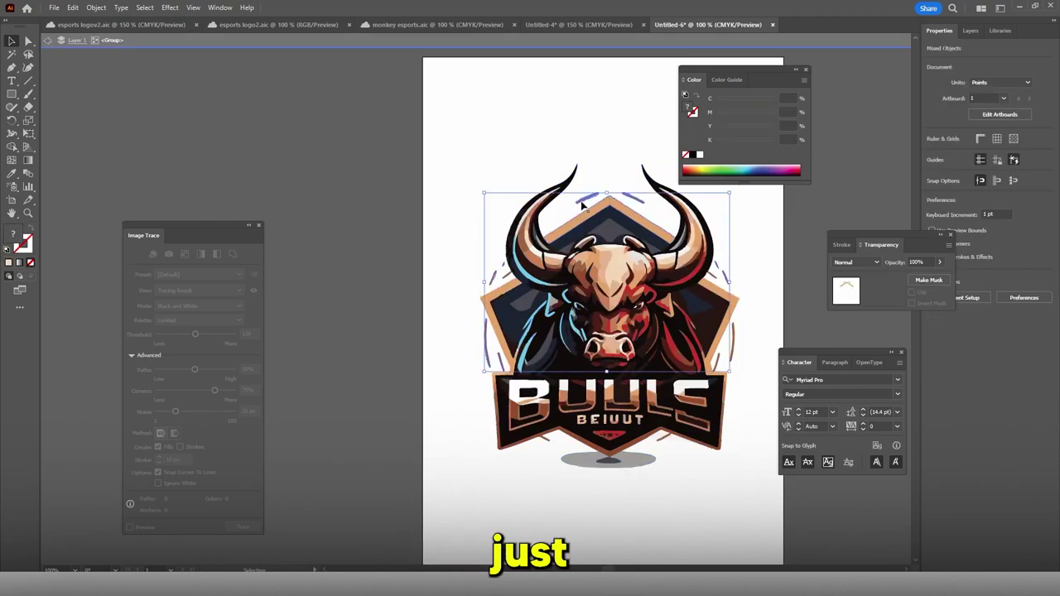
left_click(632, 195)
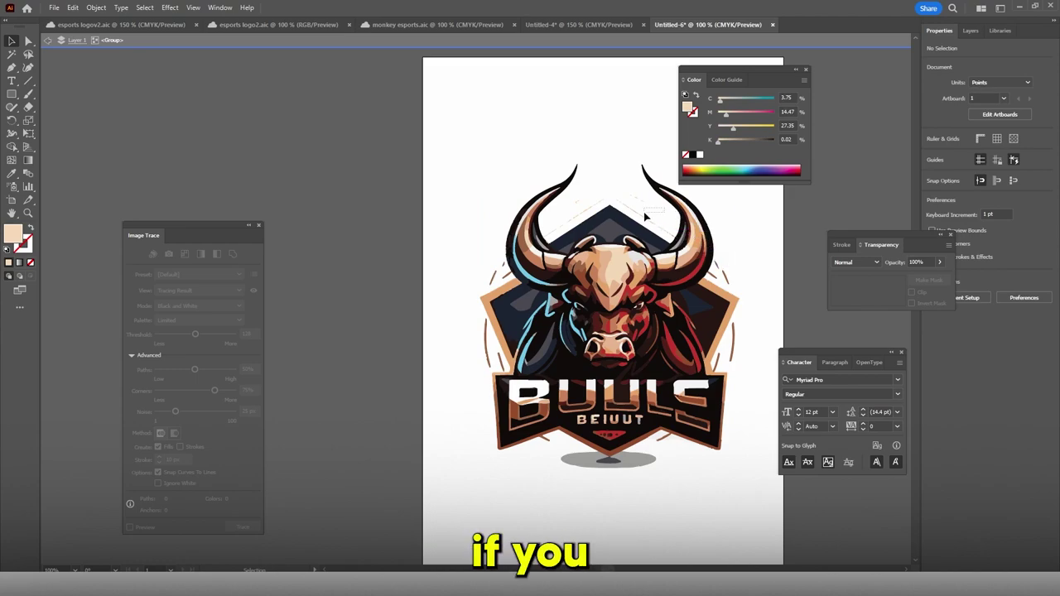
Undo the dash and backdrop deletions to restore the off-white circle behind the emblem, and exit isolation.
scroll(652, 256, "down", 2)
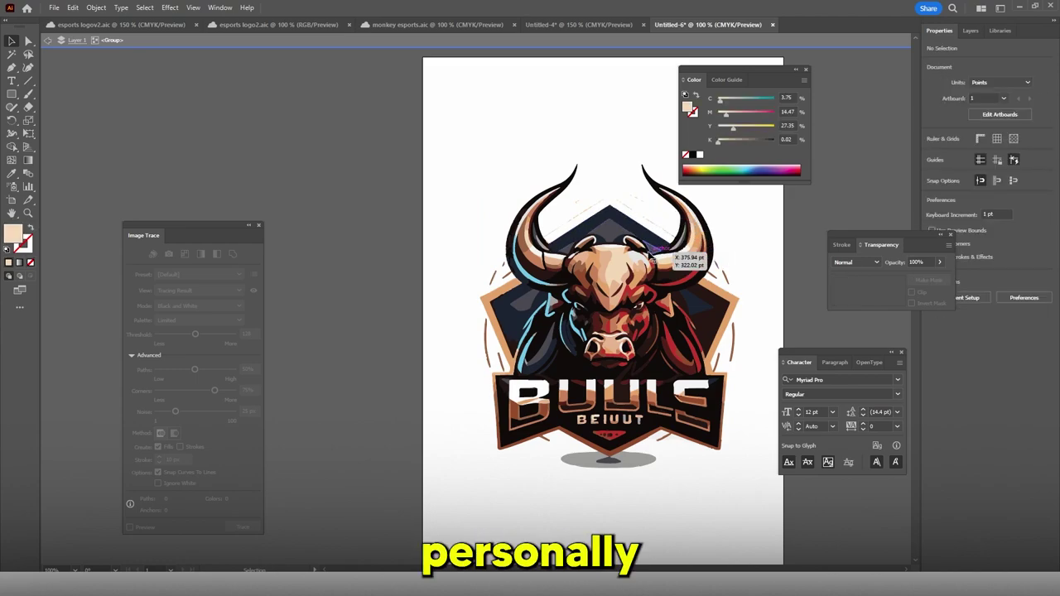
scroll(653, 256, "up", 2)
left_click(645, 175)
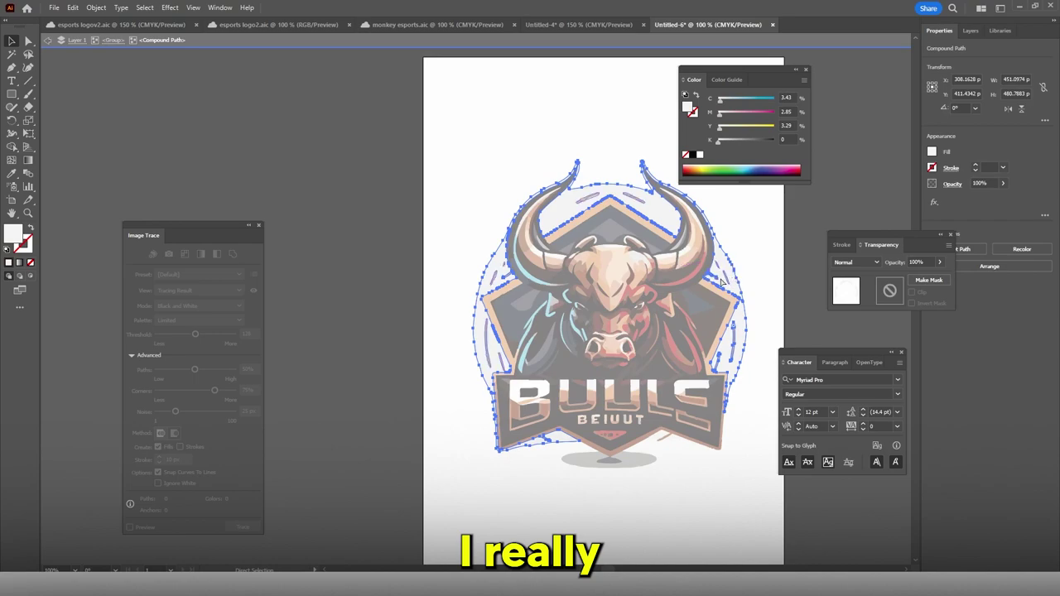
left_click(678, 260)
double_click(784, 270)
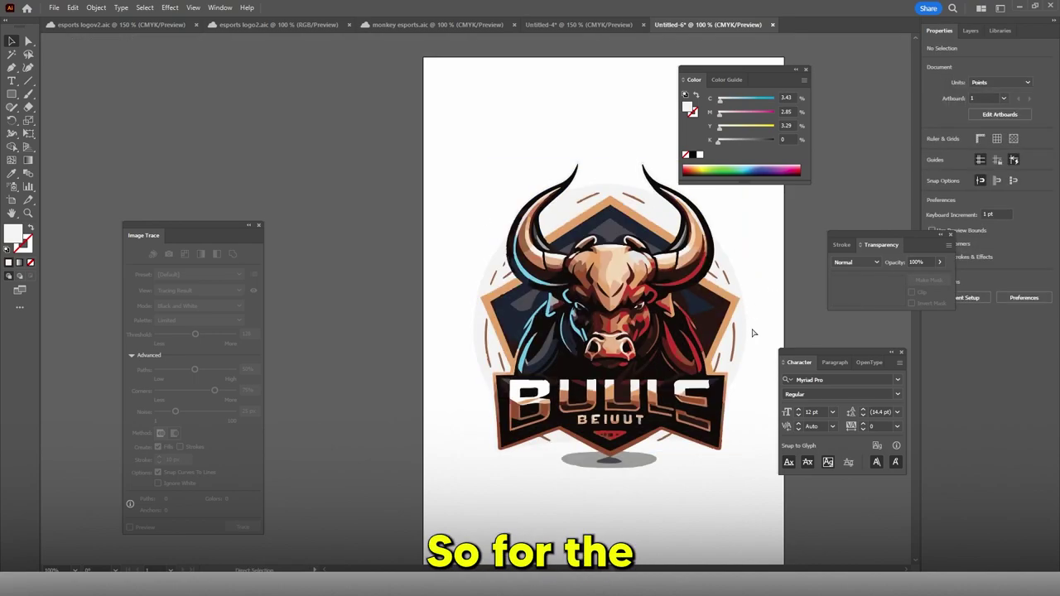
Trace a closed Pen path along the inner edge of the banner's brown border, covering the BUULS and BEIUUT lettering.
scroll(717, 369, "up", 1)
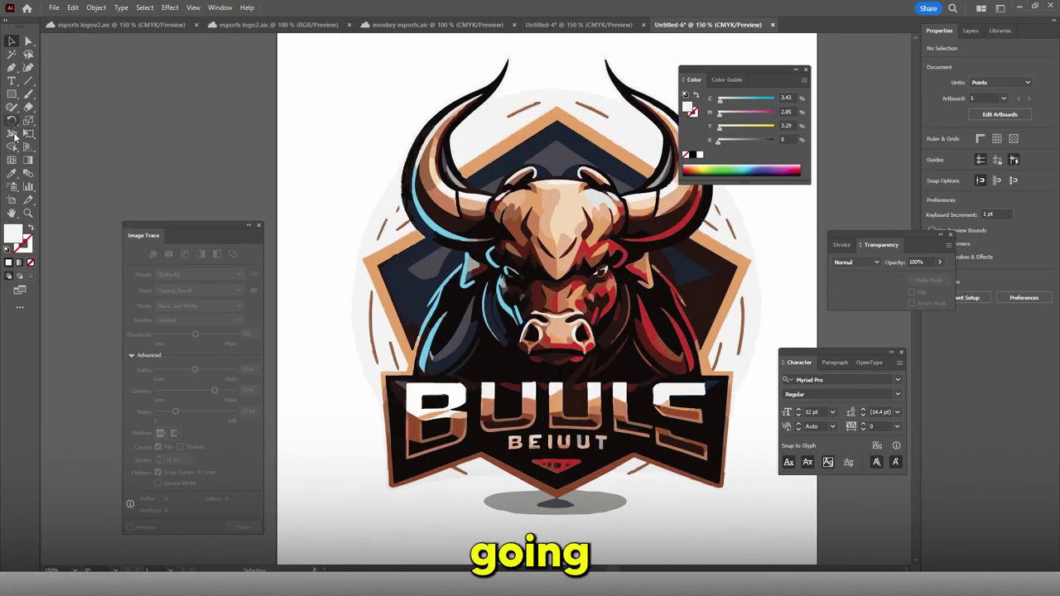
left_click(14, 68)
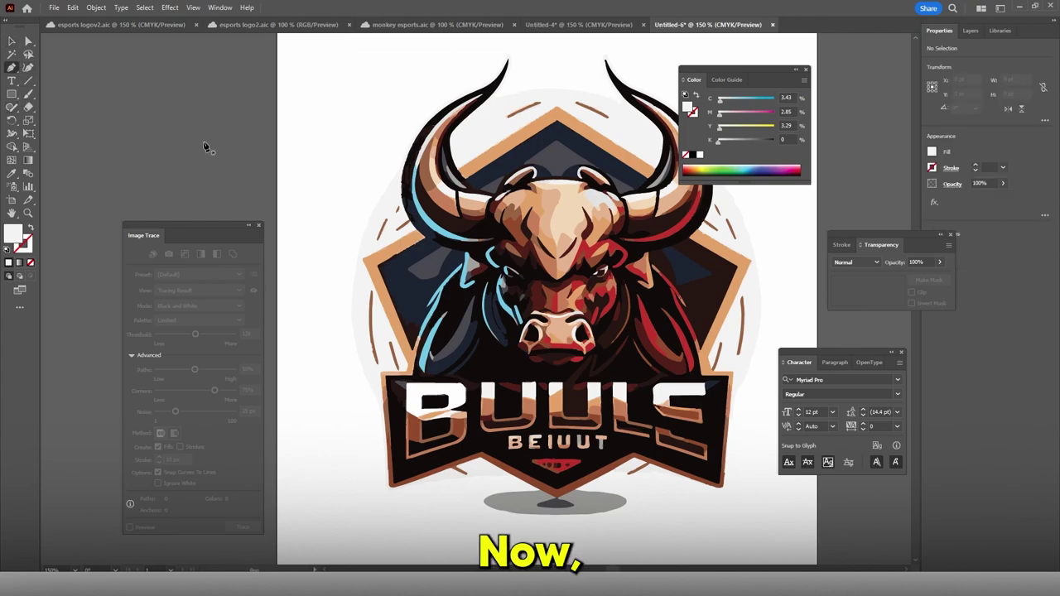
scroll(643, 469, "up", 1)
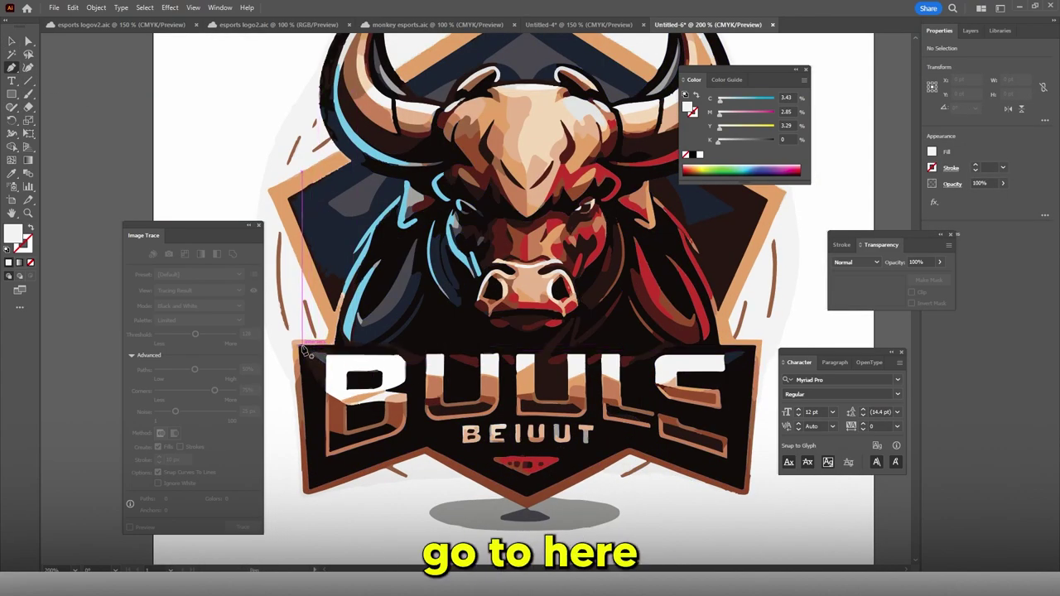
left_click(308, 489)
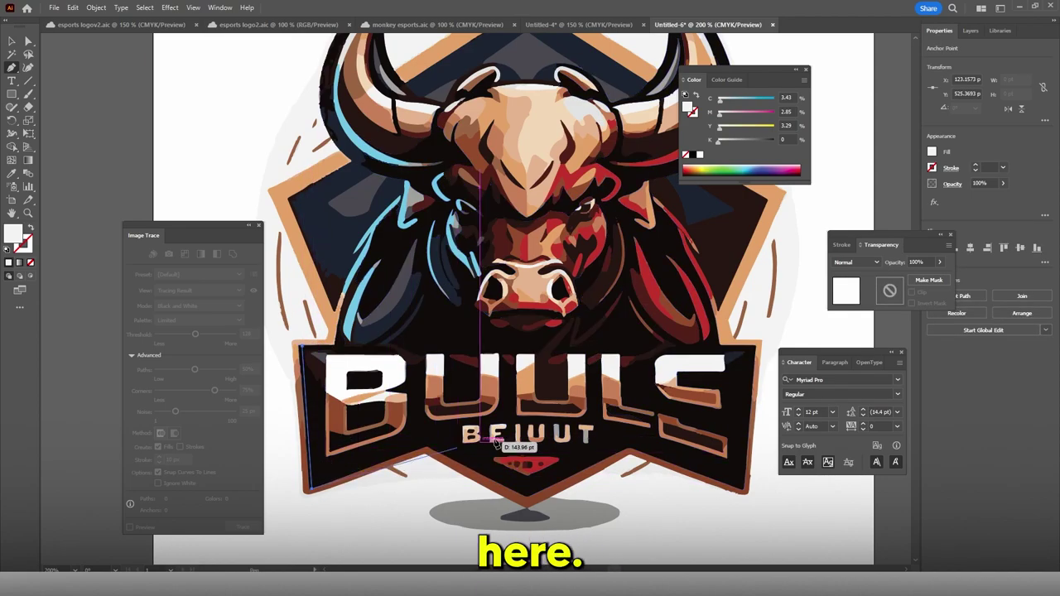
left_click_drag(763, 487, 887, 528)
key("ctrl+z")
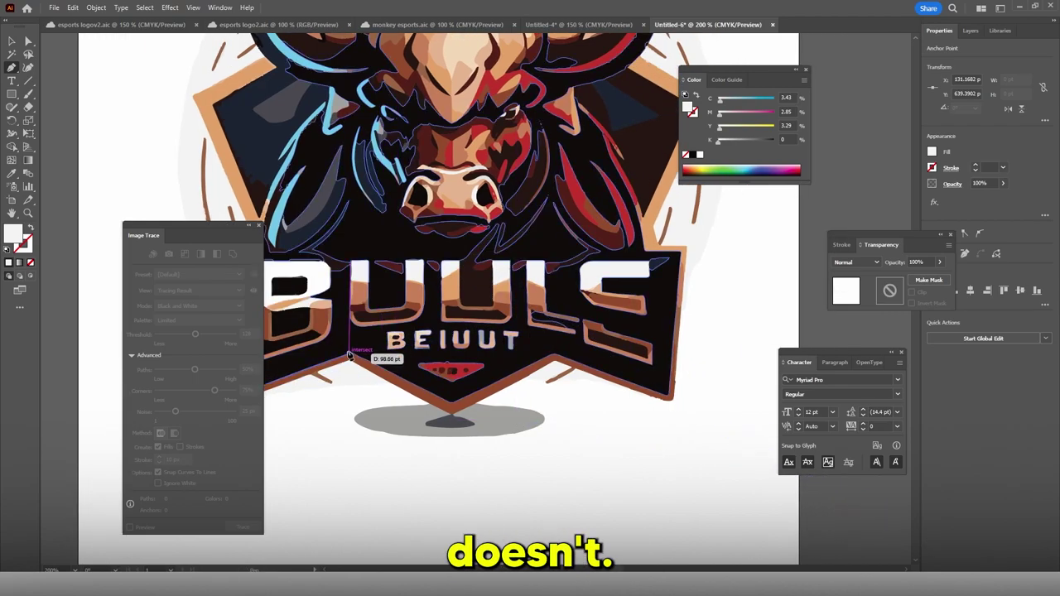
left_click(353, 356)
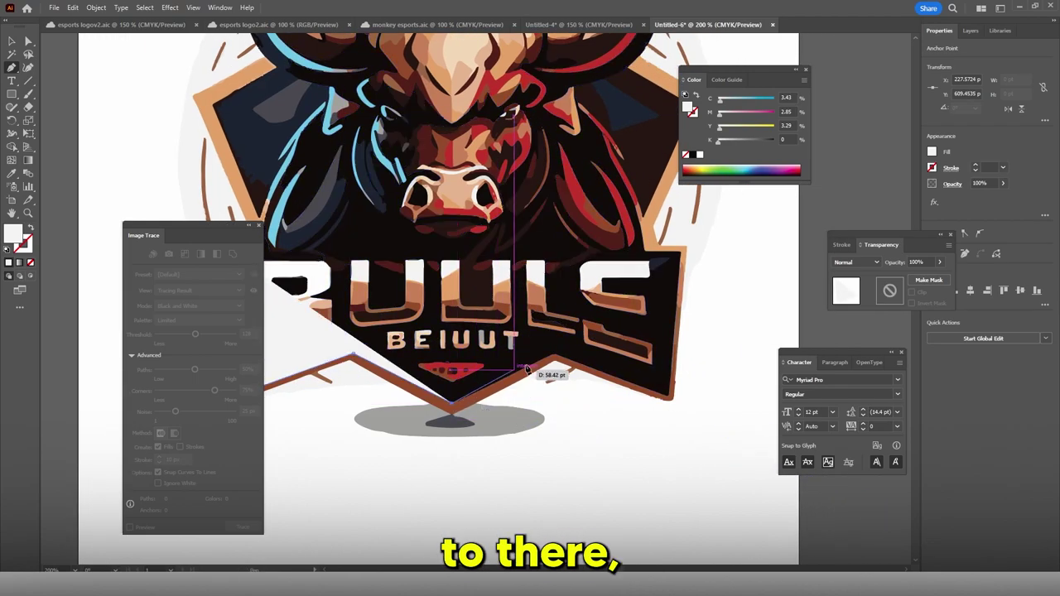
left_click(557, 356)
left_click(669, 392)
left_click(682, 252)
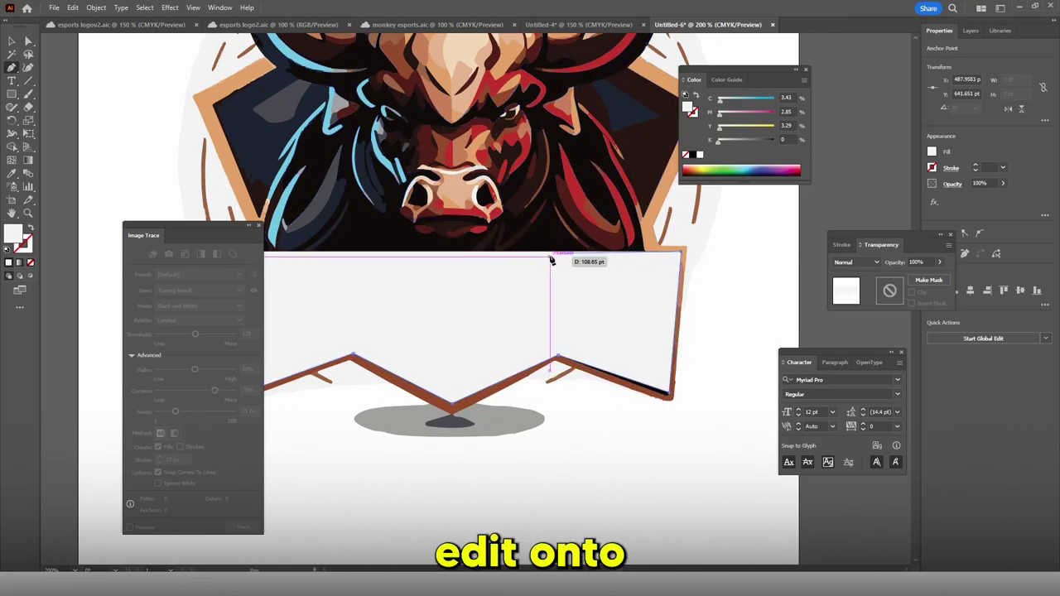
scroll(622, 565, "left", 3)
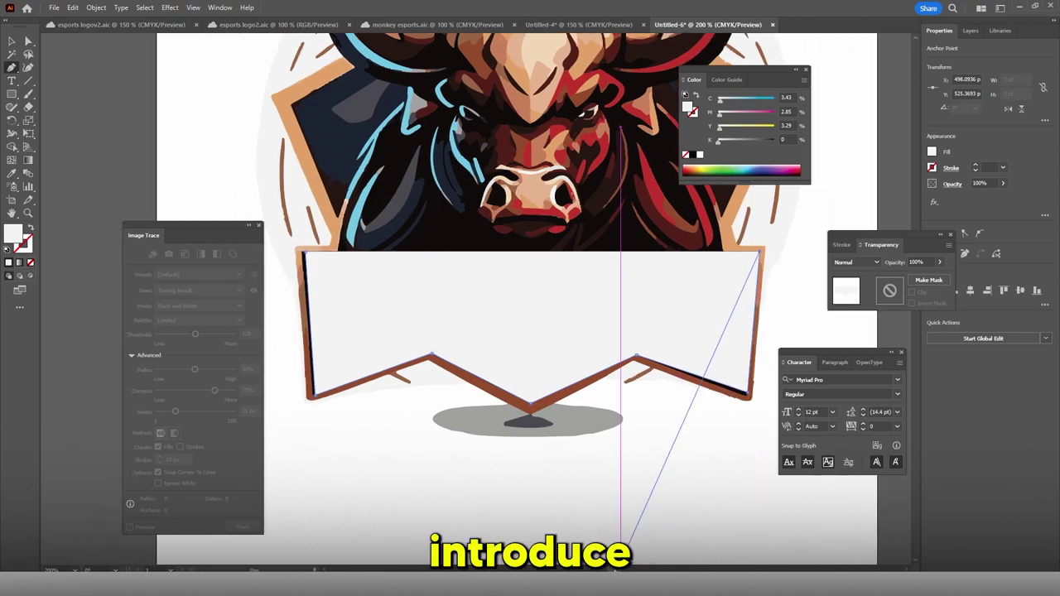
left_click(325, 256)
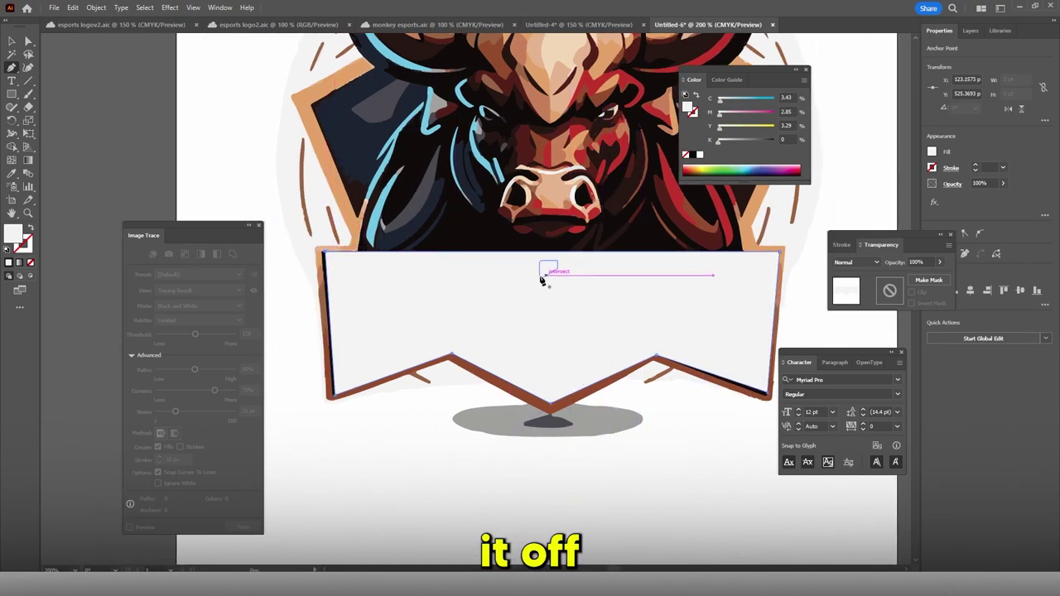
Fill the traced banner shape with the near-black sampled from the bull's body, and deselect it.
key("v")
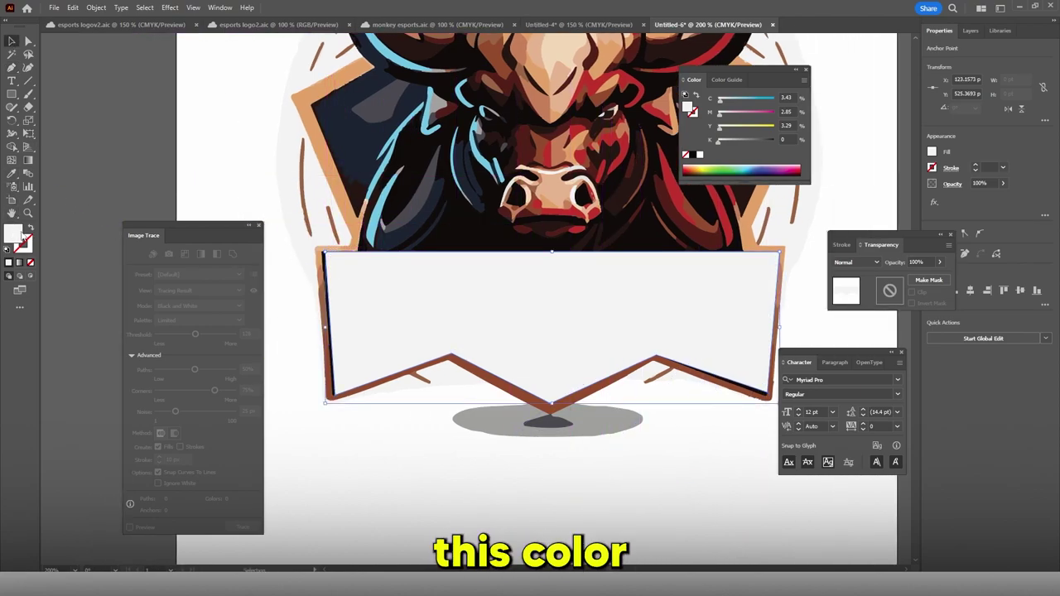
left_click(11, 173)
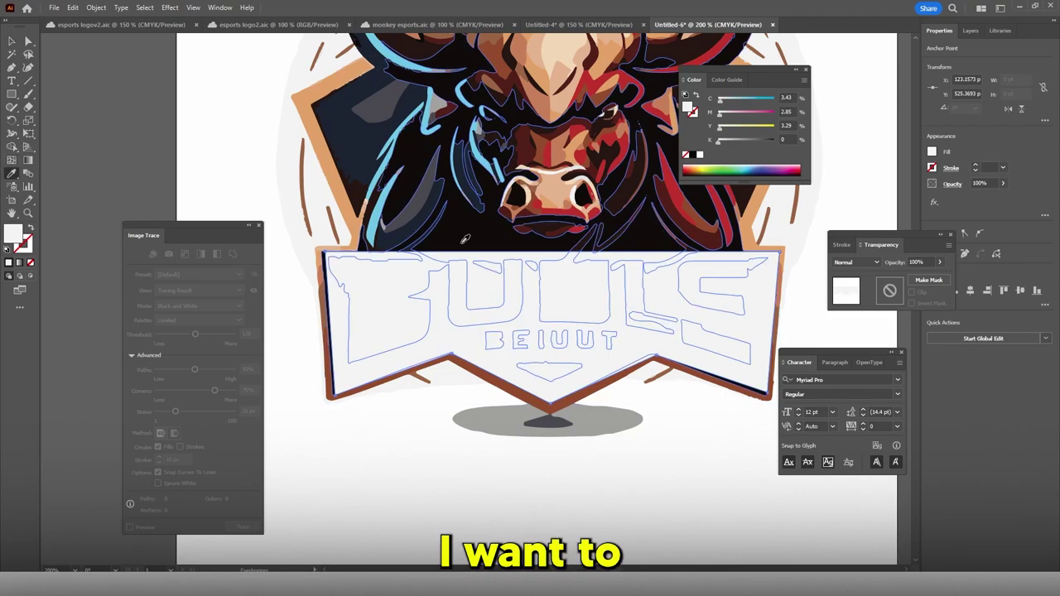
left_click(460, 234)
left_click(11, 43)
left_click(206, 139)
scroll(469, 231, "down", 2)
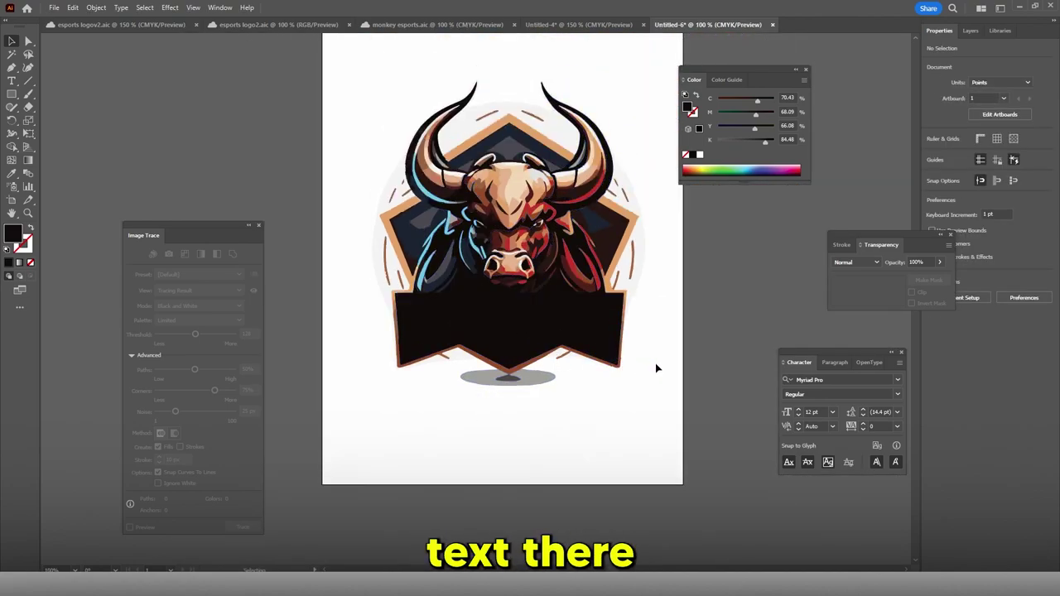
Copy the original bull logo image from the Midjourney Bot chat in Discord and paste it into the Illustrator document.
left_click(571, 335)
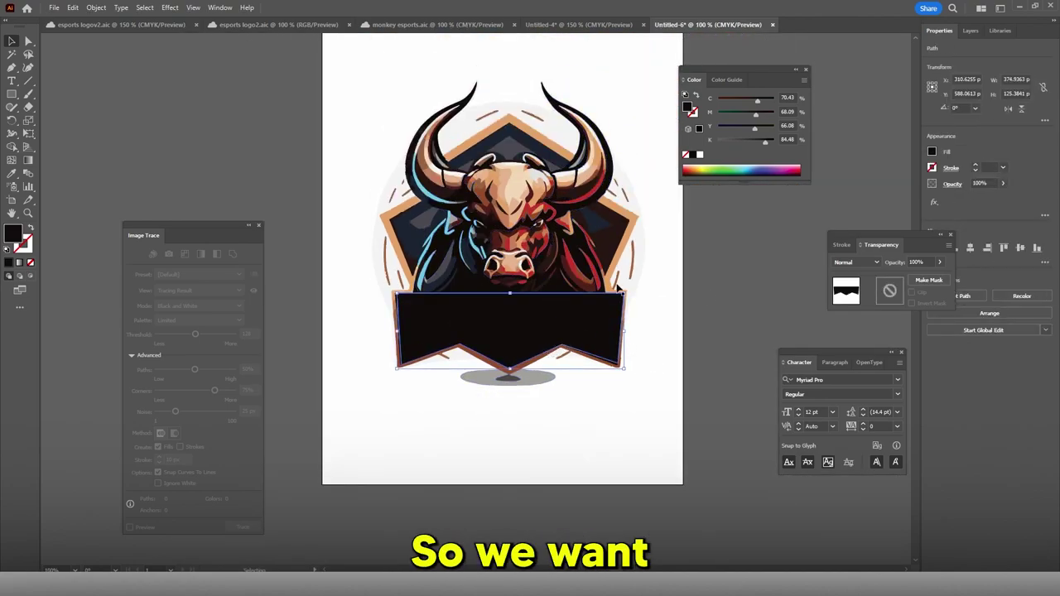
left_click(684, 326)
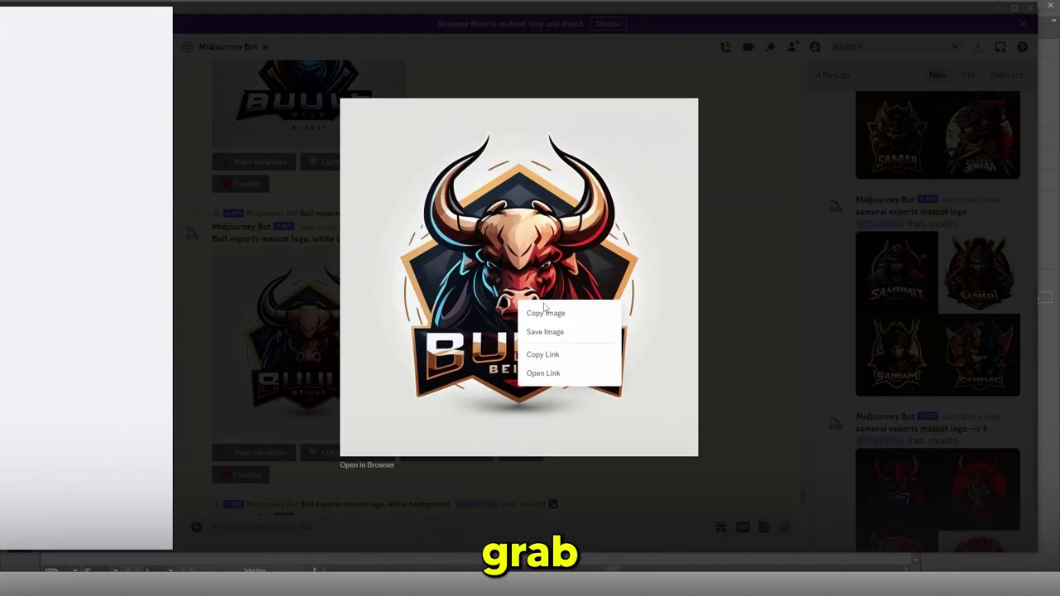
left_click(570, 312)
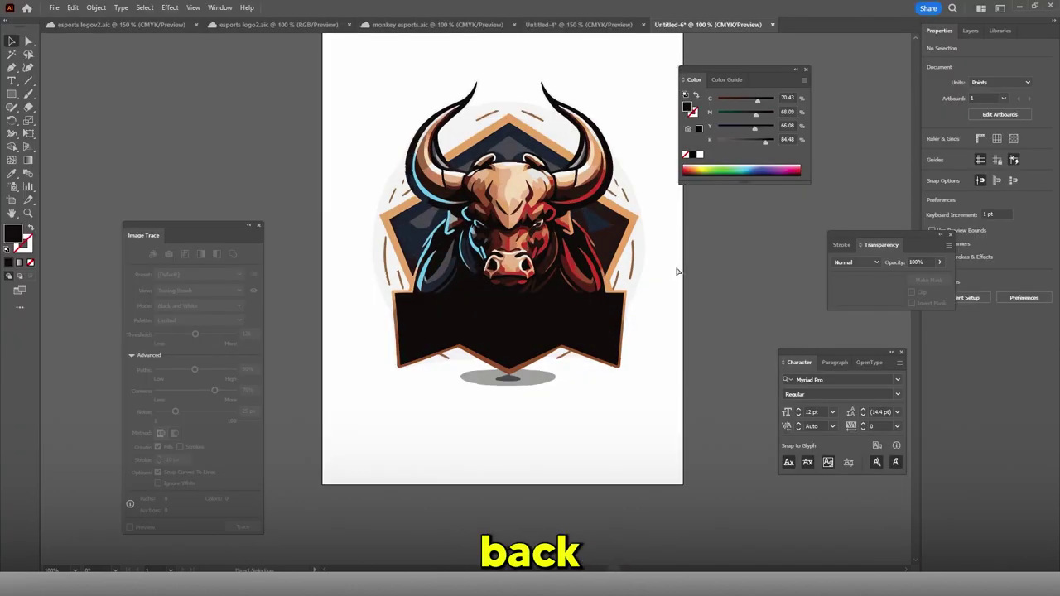
key("ctrl+v")
Place the pasted reference image beside the artboard's right edge, sized to about 560 pt square.
left_click_drag(473, 273, 717, 244)
scroll(717, 244, "down", 2)
scroll(717, 244, "up", 1)
left_click_drag(564, 115, 705, 248)
left_click_drag(762, 333, 766, 248)
scroll(739, 244, "up", 3)
left_click_drag(755, 290, 729, 284)
scroll(728, 284, "down", 4)
scroll(740, 288, "up", 2)
scroll(728, 308, "up", 1)
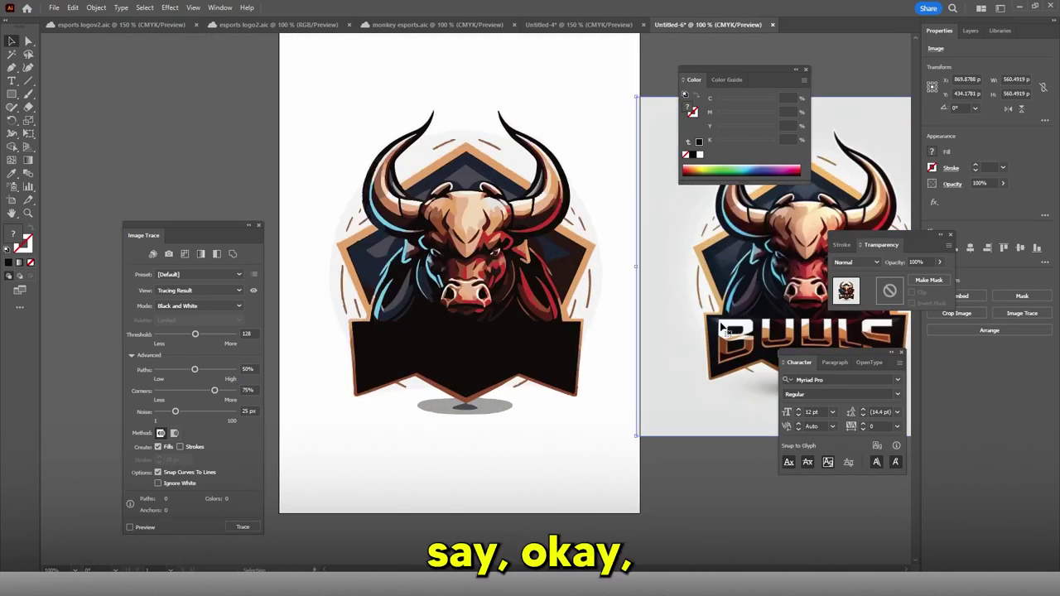
Add the text BULLS in white on the black banner and enlarge it to about 244 pt wide.
left_click_drag(618, 569, 616, 570)
left_click(11, 80)
left_click(394, 362)
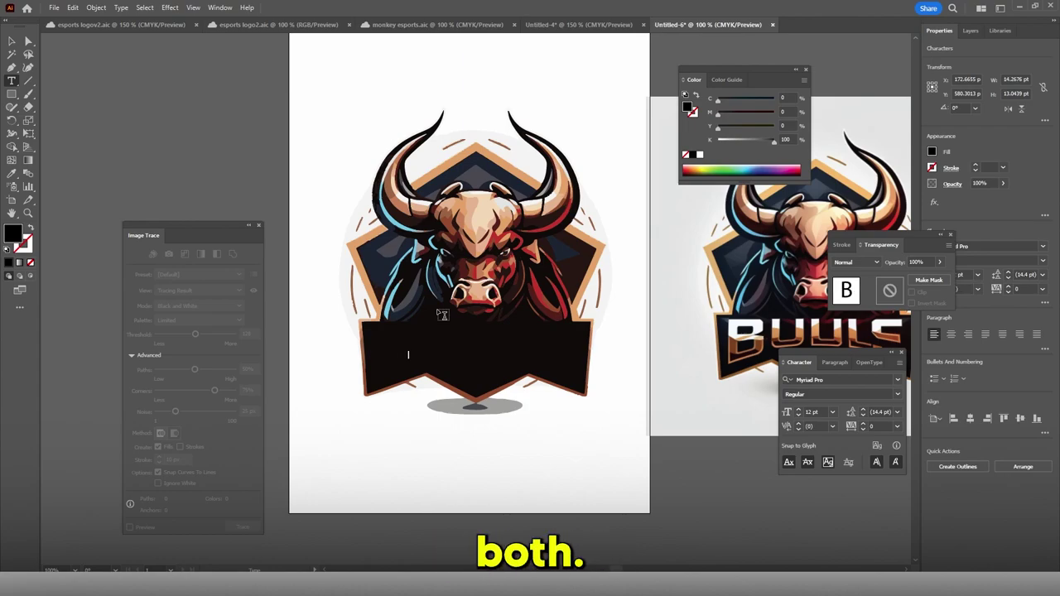
key("ctrl+a")
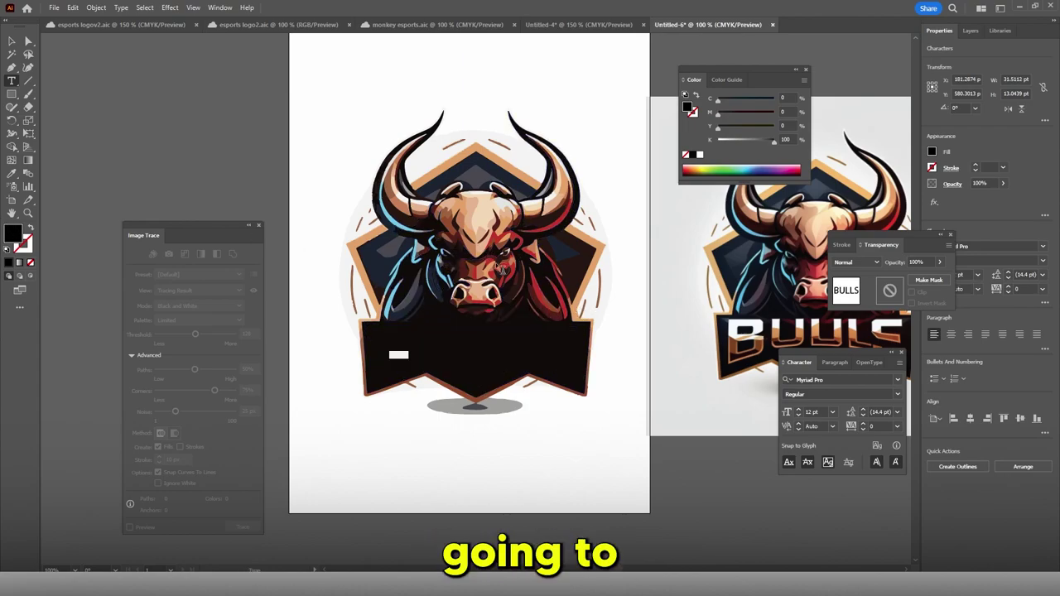
left_click(700, 155)
key("Escape")
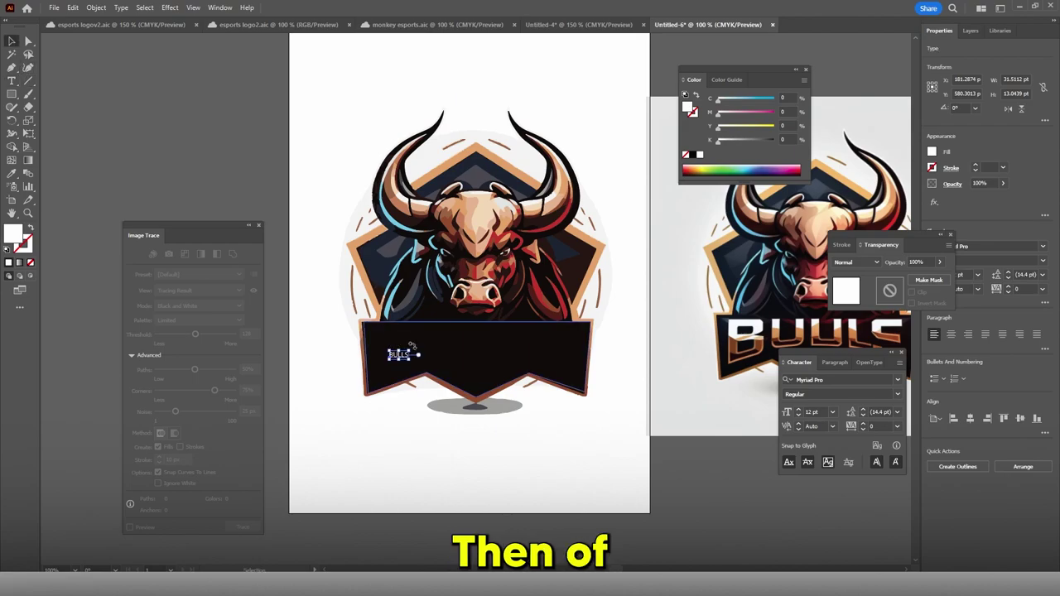
left_click_drag(409, 350, 533, 342)
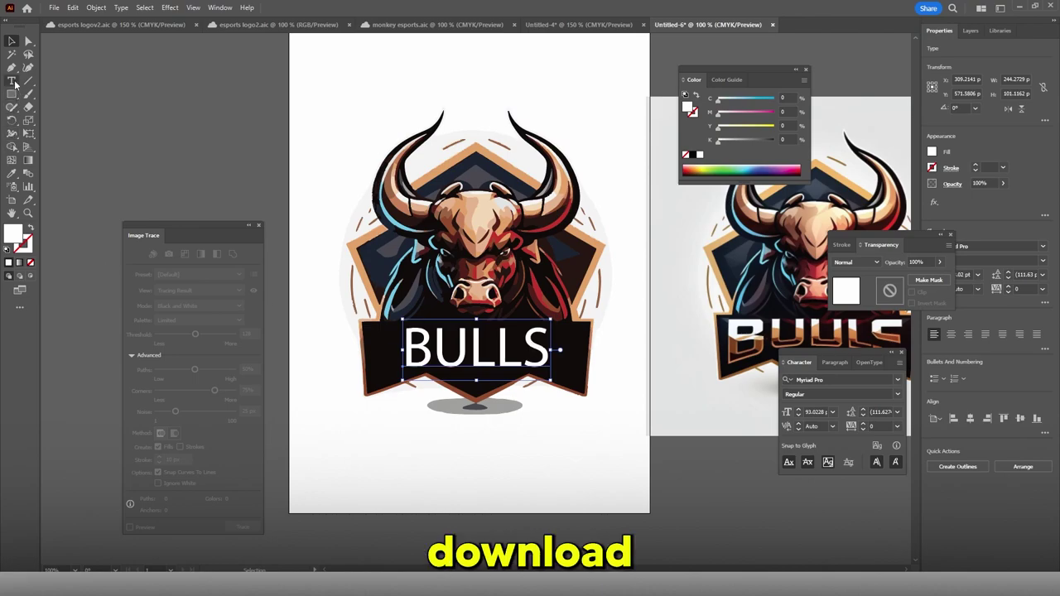
Change the font of the BULLS text to Jersey M54.
double_click(438, 353)
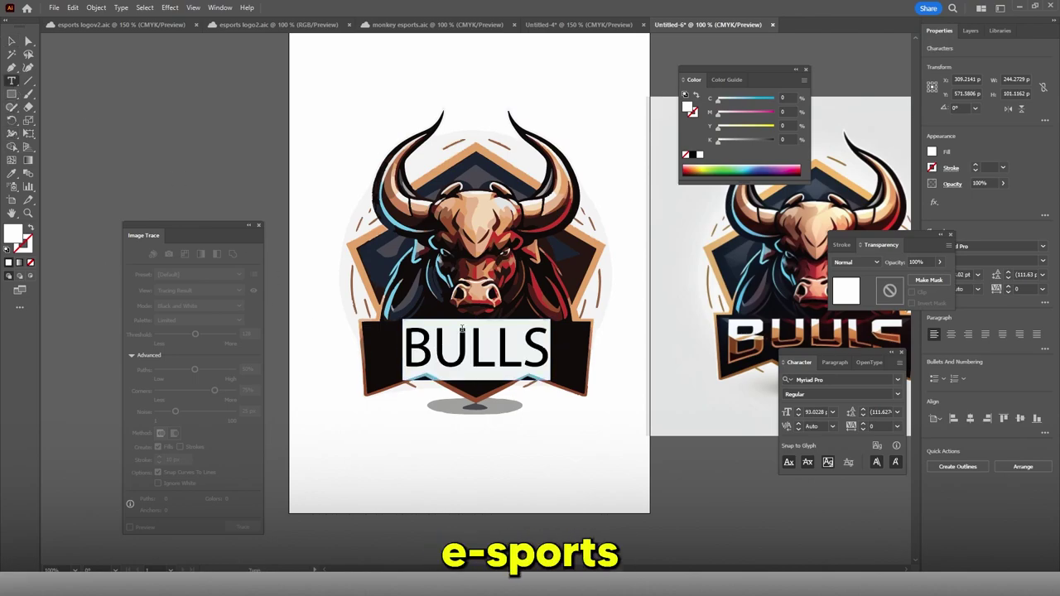
left_click(809, 379)
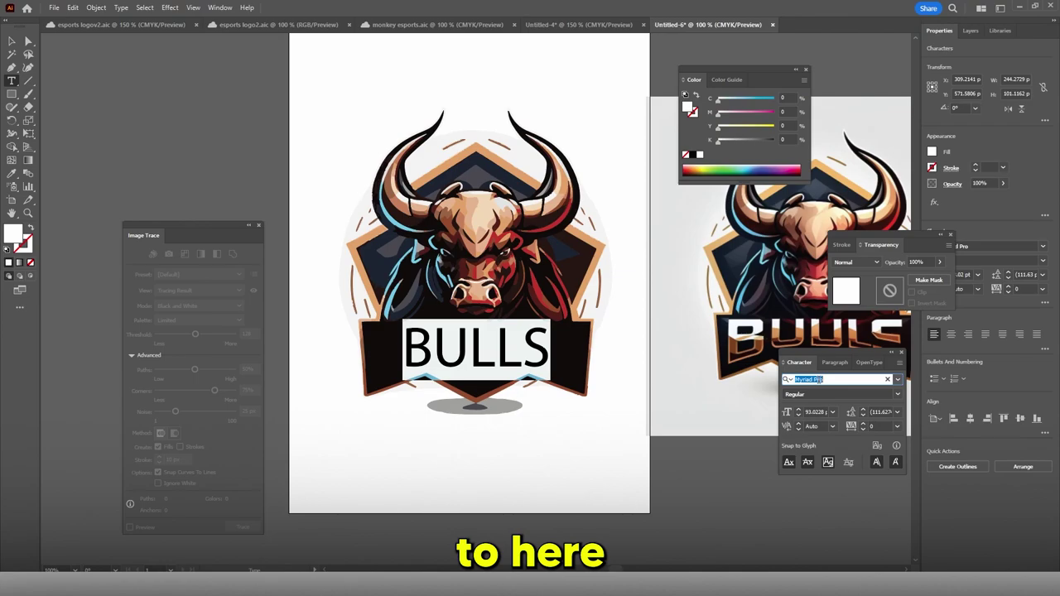
type("JER")
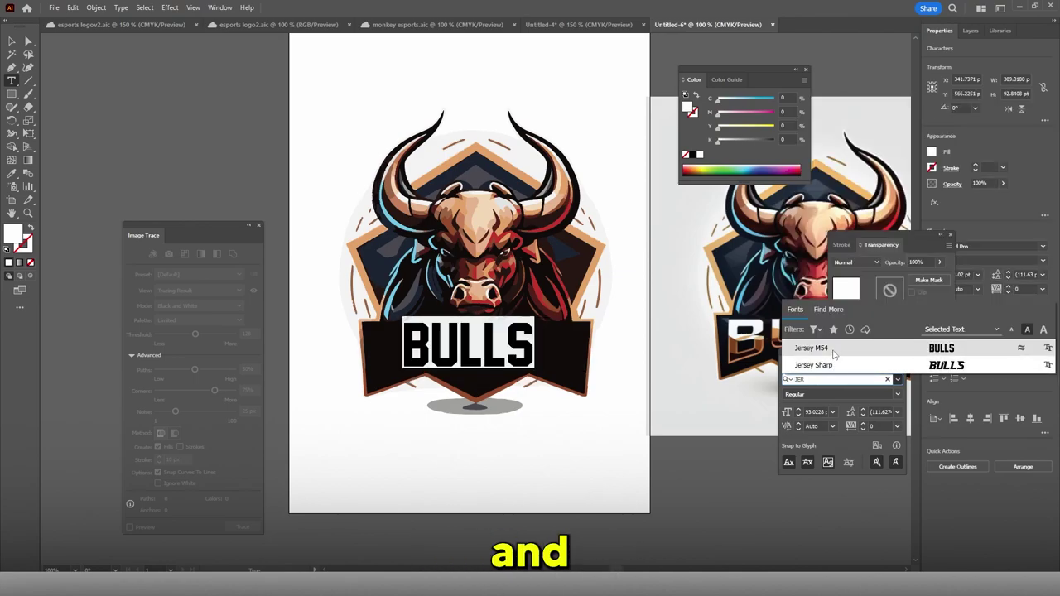
left_click(833, 351)
left_click(12, 41)
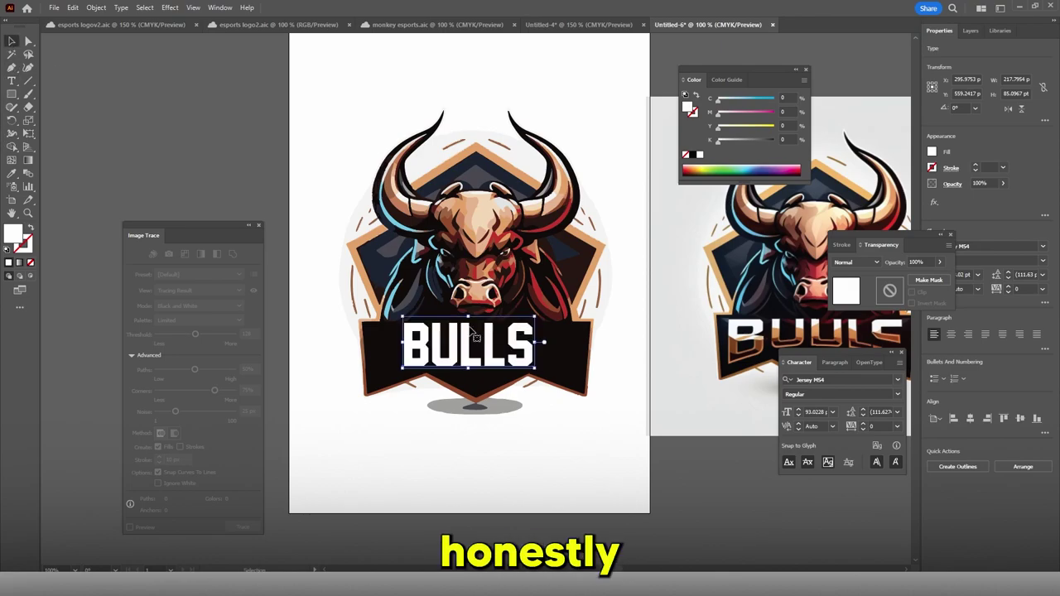
Reposition the BULLS text on the banner and stretch it horizontally to about 278 pt wide.
left_click_drag(479, 343, 570, 347)
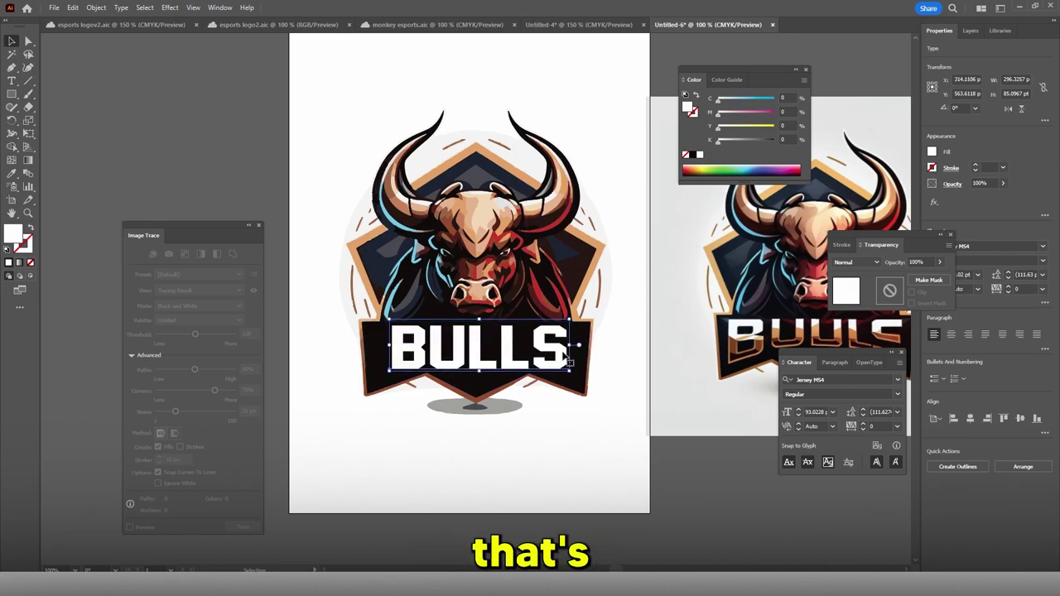
key("ctrl+z")
left_click_drag(521, 345, 557, 349)
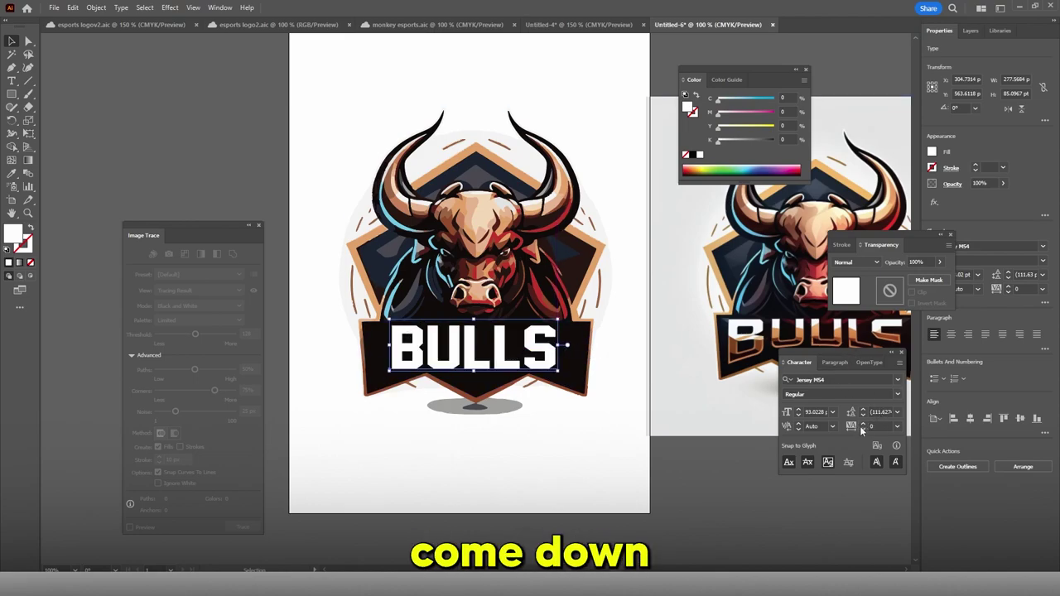
Set the tracking of the BULLS text to 10.
left_click(220, 7)
mouse_move(372, 529)
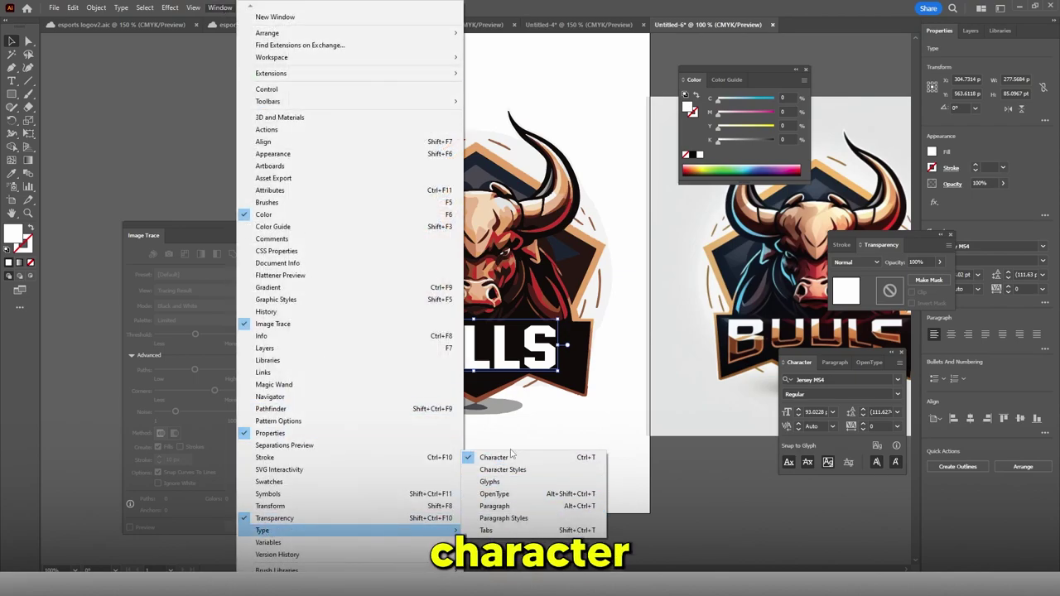
left_click(871, 368)
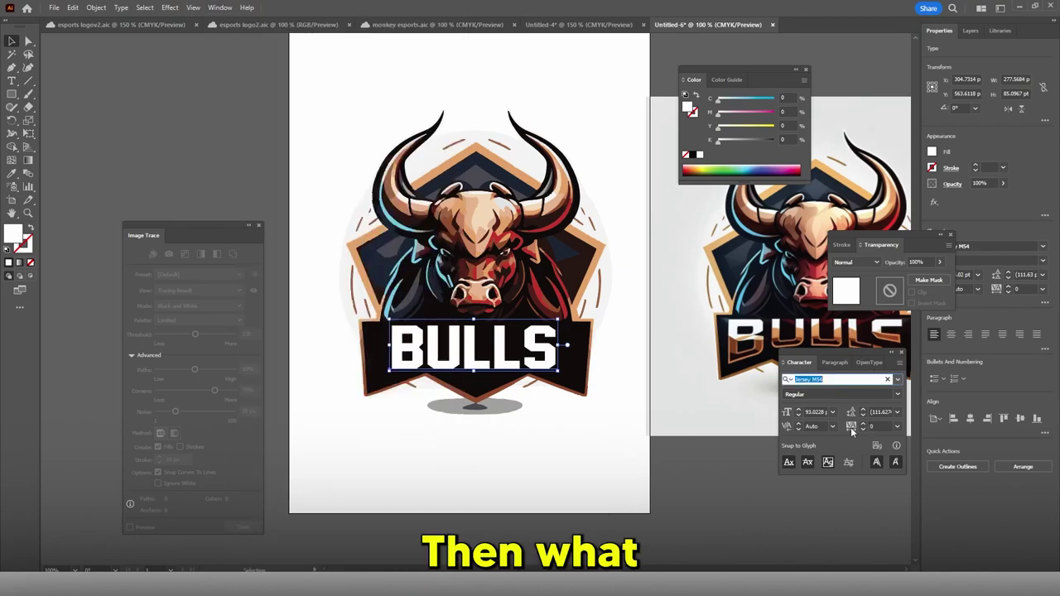
left_click(864, 424)
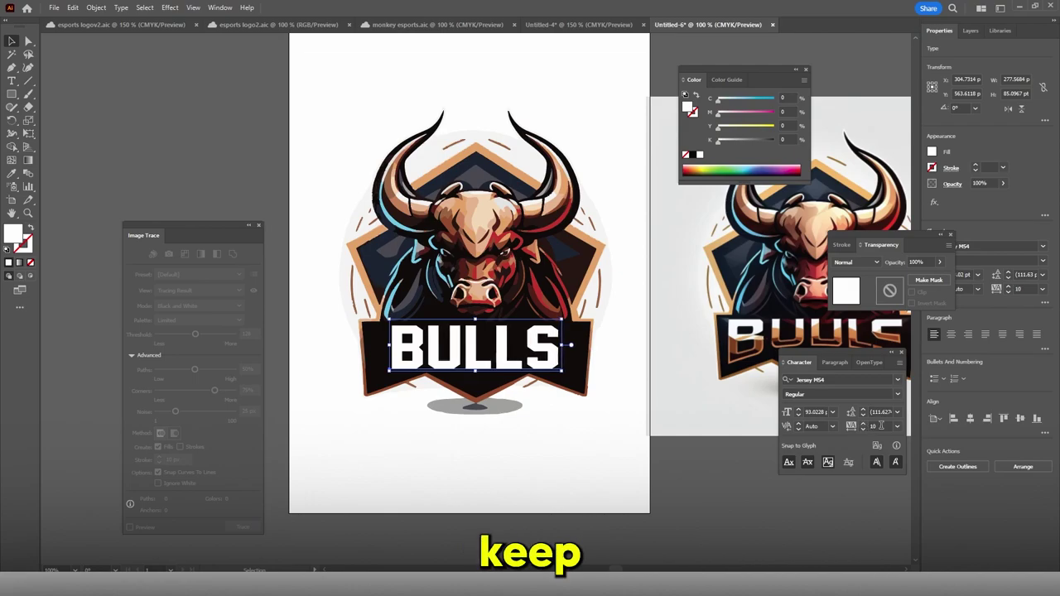
Increase the tracking of the BULLS text to 30, 60 and finally 100.
type("30")
key("Return")
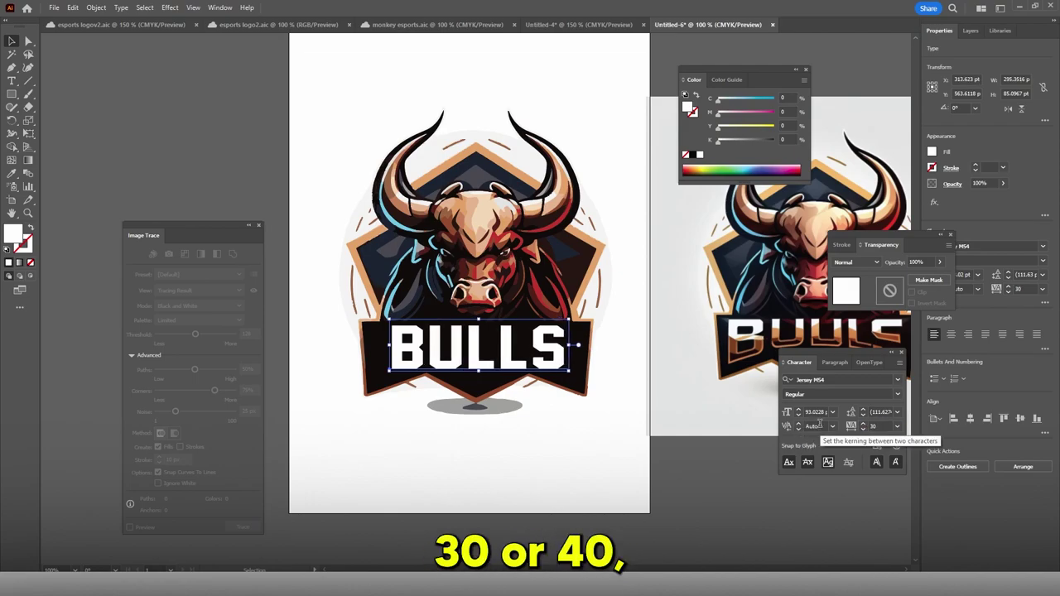
left_click(875, 426)
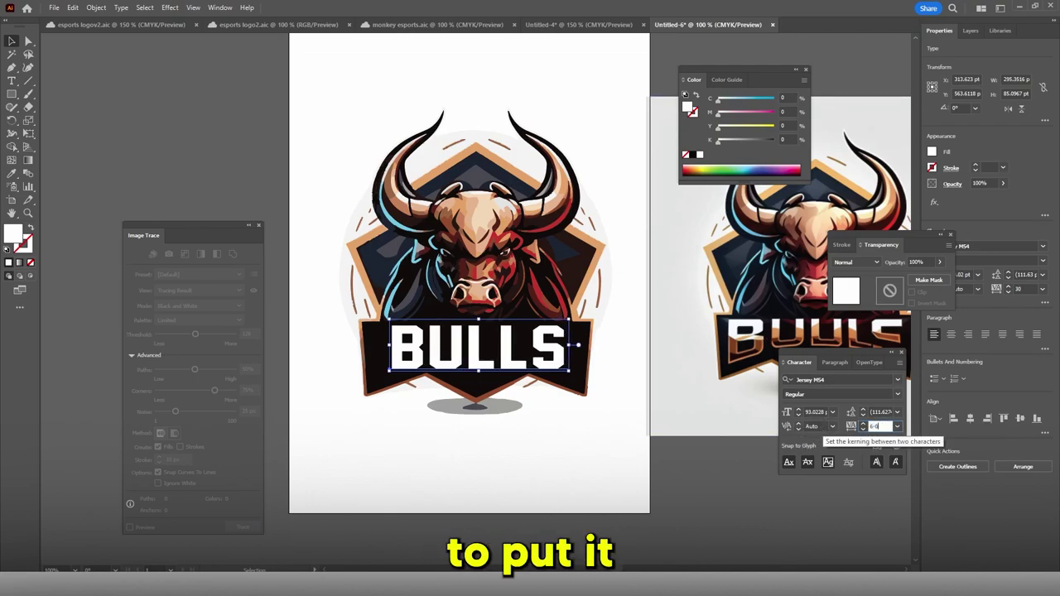
type("60")
key("Return")
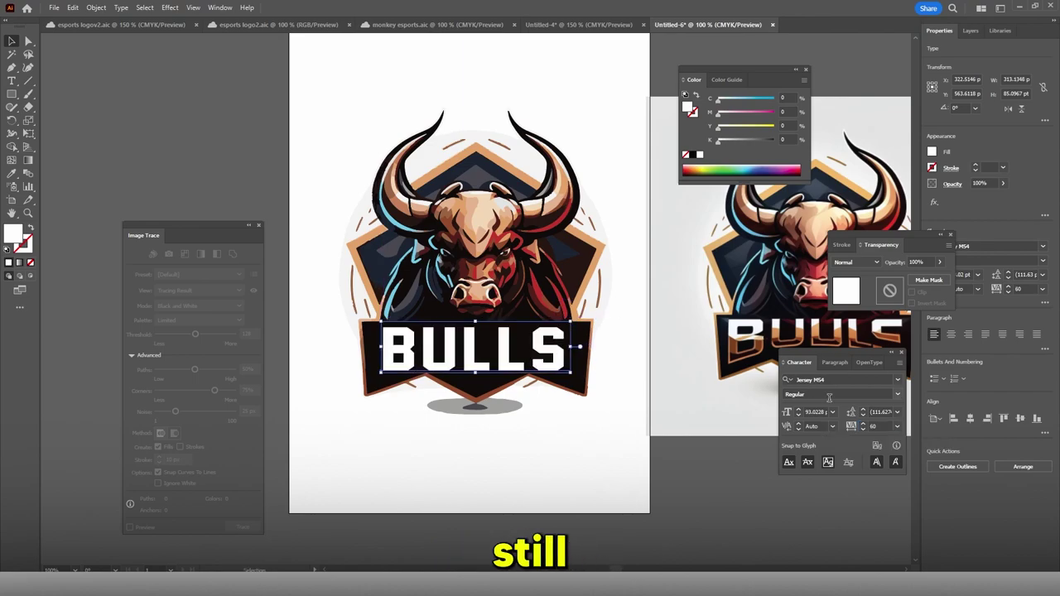
key("Return")
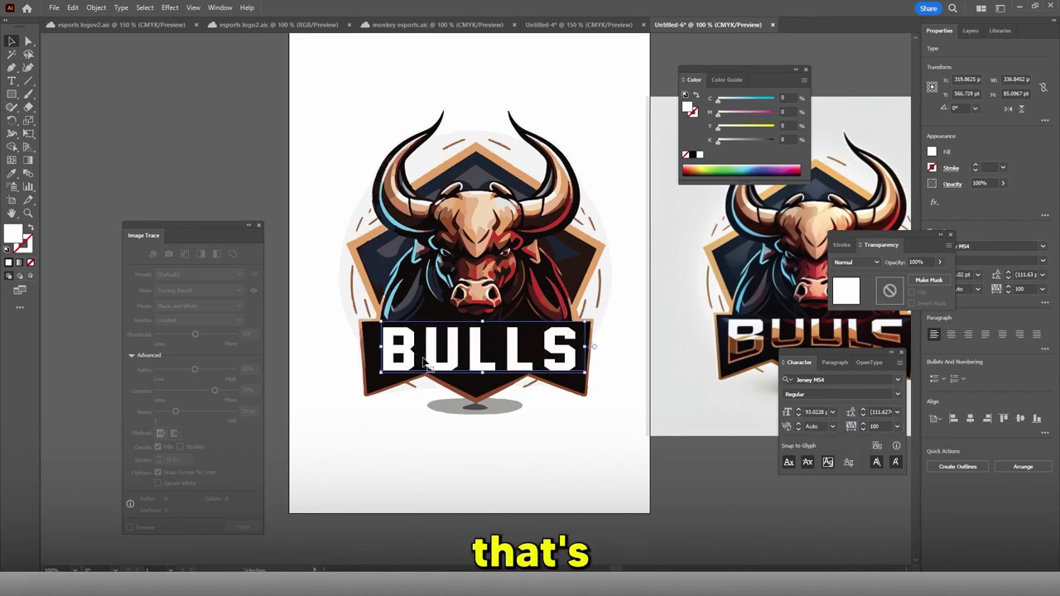
Reposition the BULLS text on the banner and enlarge it to about 357 pt wide and 105 pt tall.
left_click_drag(479, 362, 509, 354)
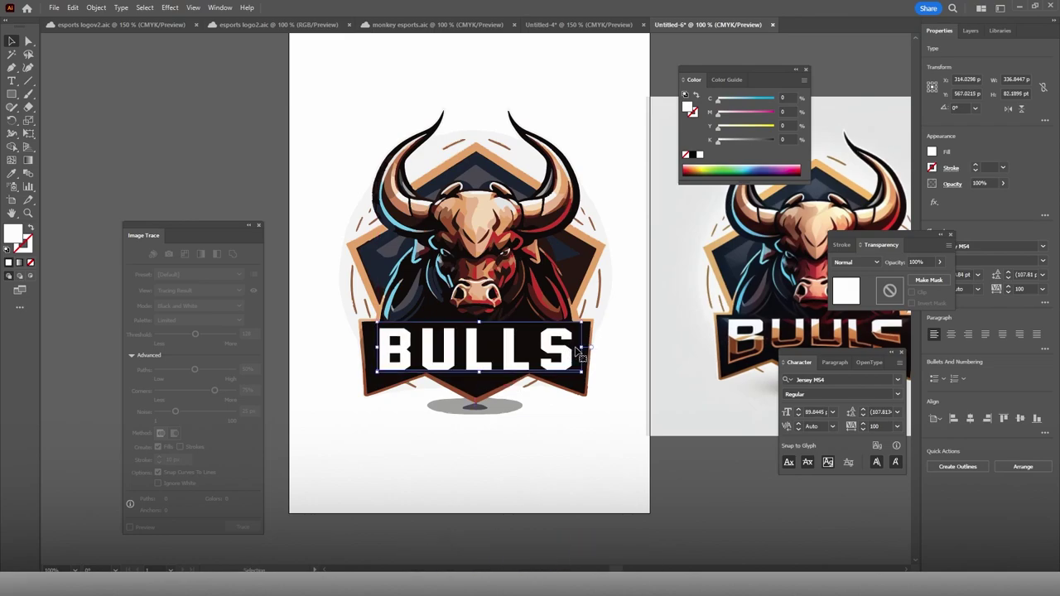
left_click_drag(583, 348, 588, 350)
left_click_drag(479, 377, 478, 388)
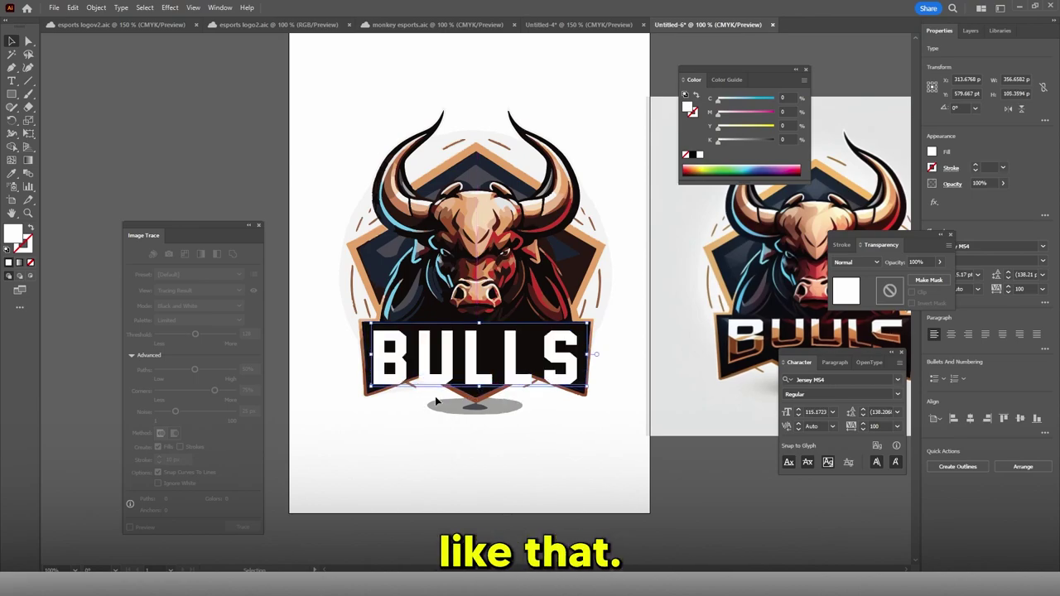
Try an Arc Lower envelope warp on the BULLS text with a horizontal bend of about -16%.
scroll(441, 379, "up", 1)
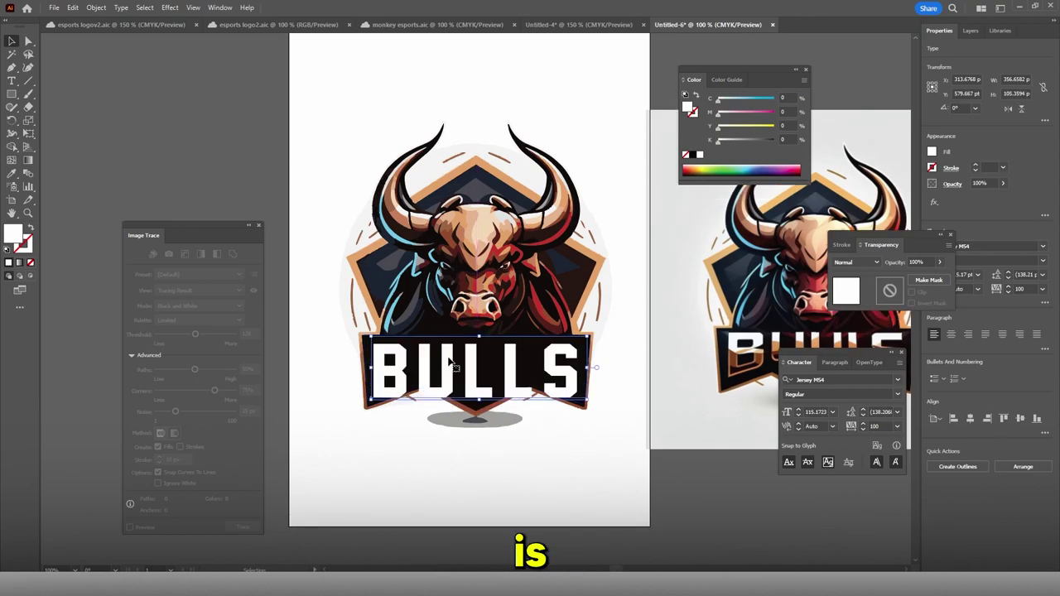
left_click(96, 7)
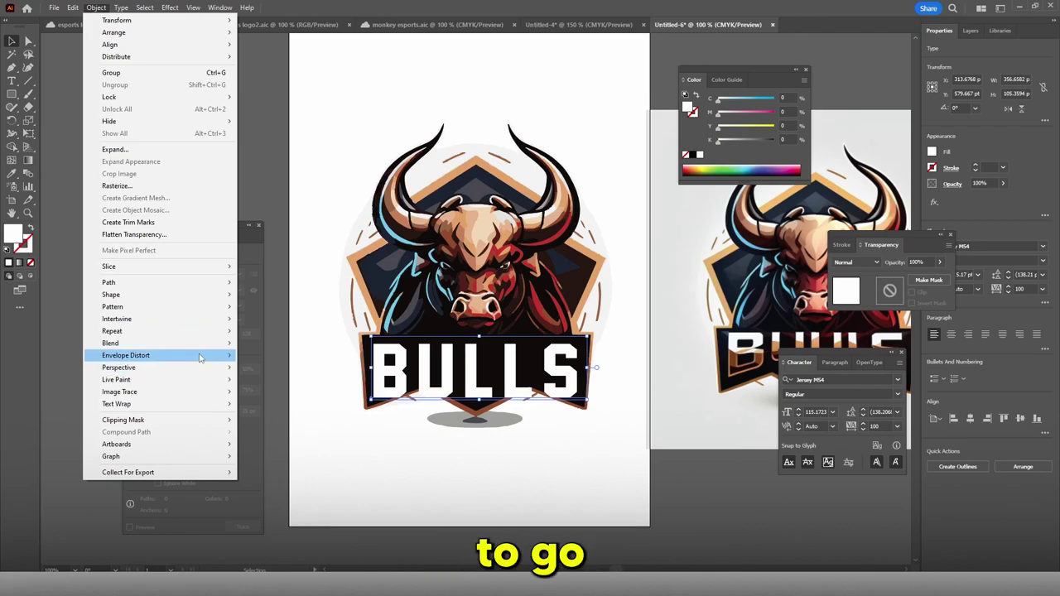
mouse_move(199, 358)
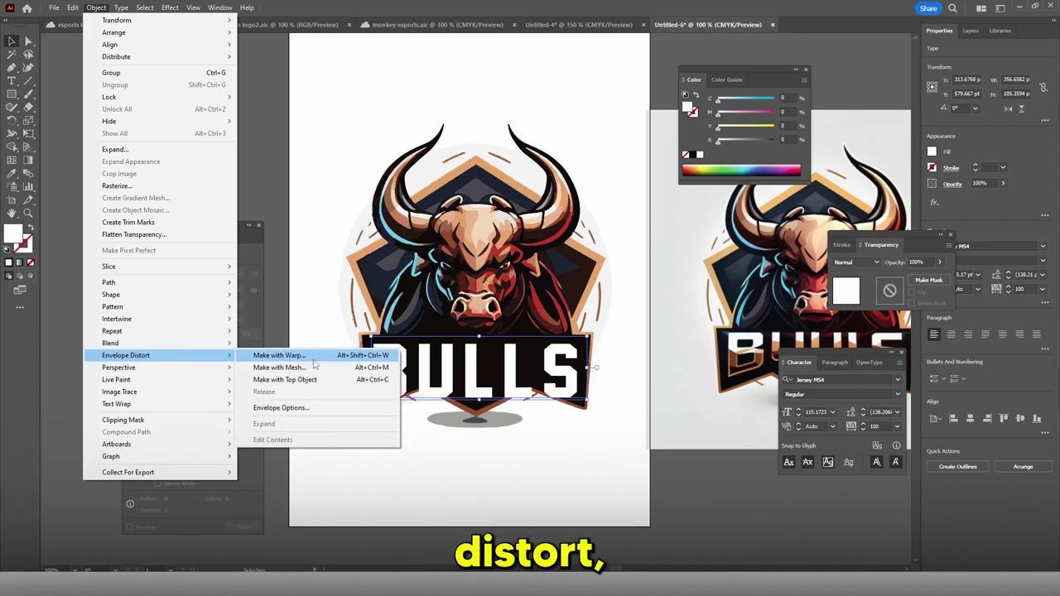
left_click(313, 357)
left_click_drag(856, 232, 848, 232)
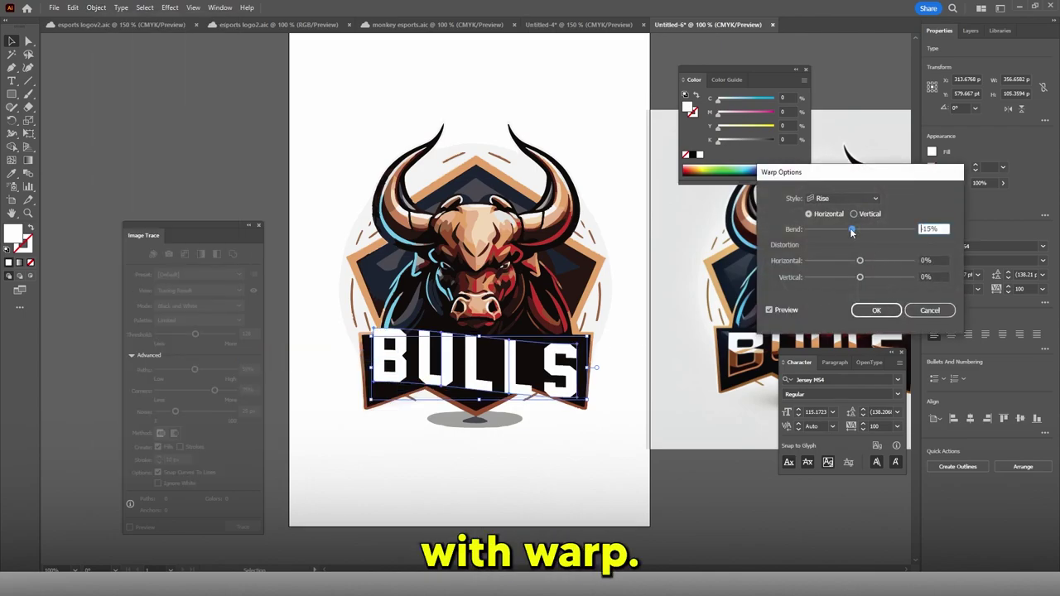
left_click(854, 199)
left_click(838, 211)
left_click(853, 199)
left_click(840, 223)
left_click_drag(851, 230, 848, 233)
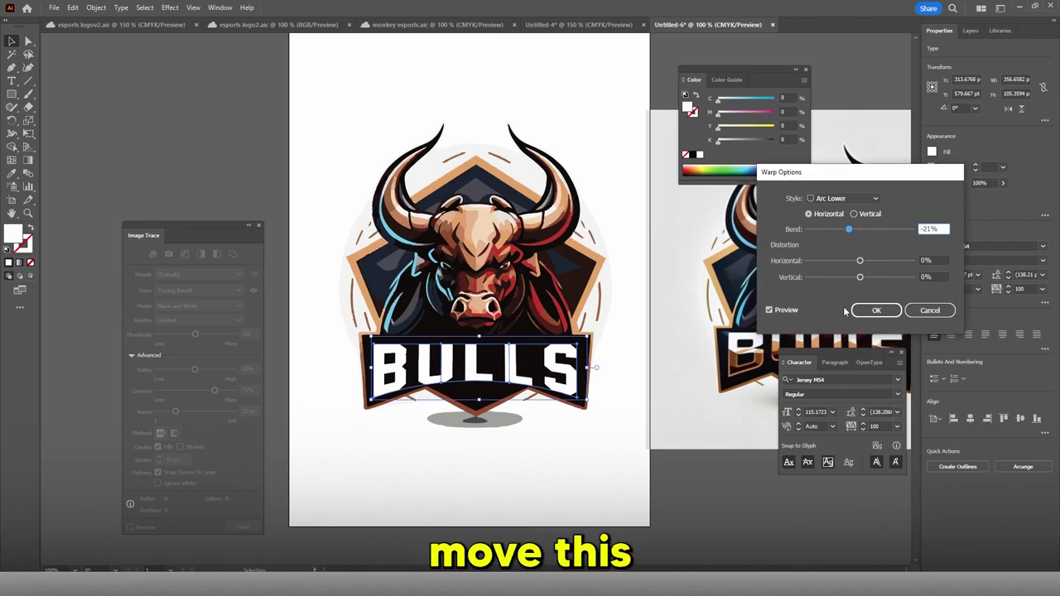
left_click_drag(854, 234, 853, 232)
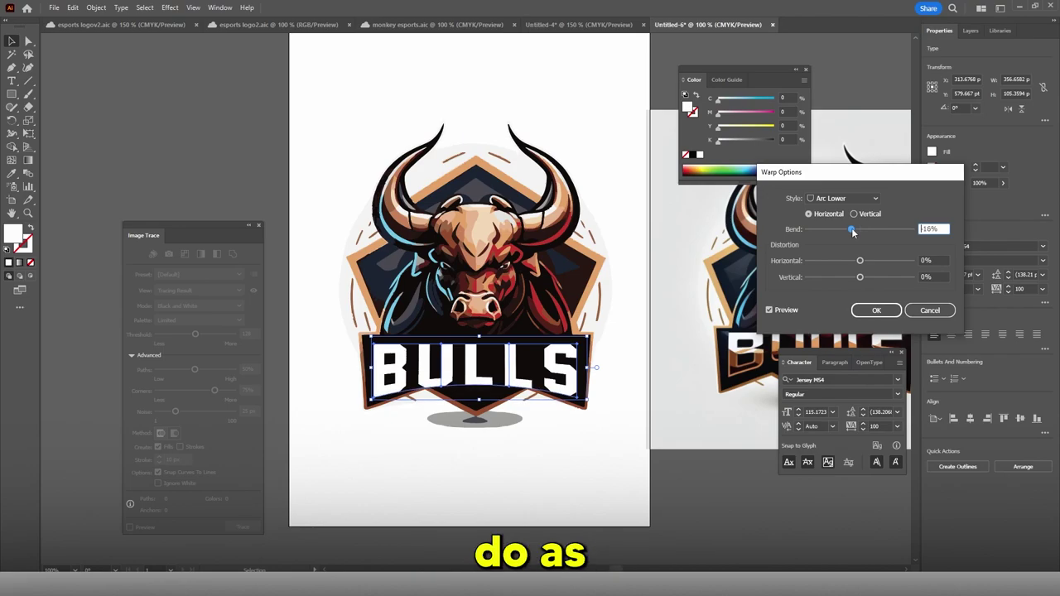
left_click(879, 311)
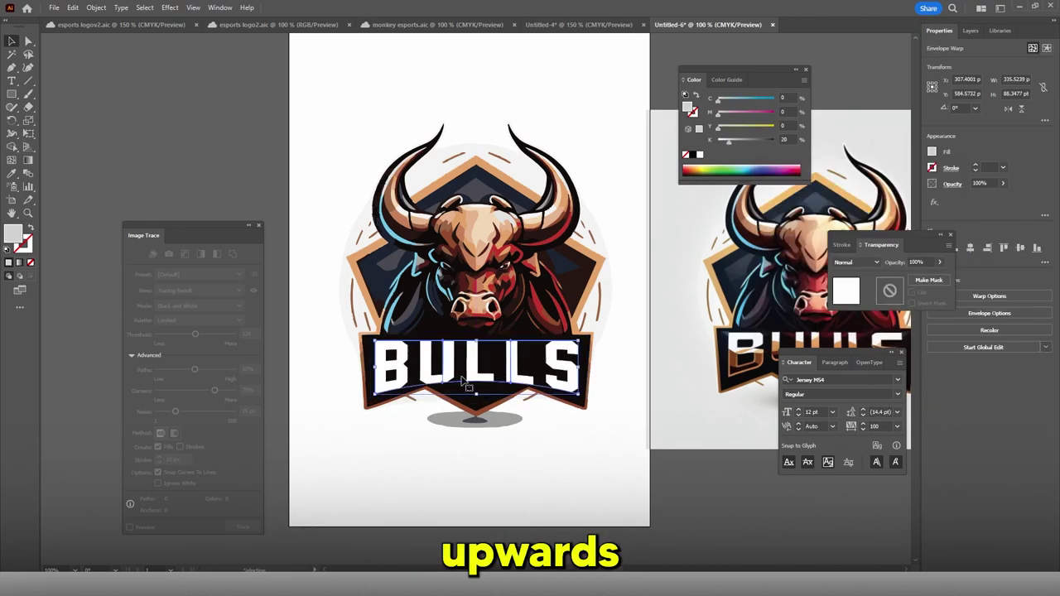
Try to adjust the warped BULLS text upward on the banner, and undo the envelope warp.
left_click_drag(477, 395, 475, 389)
left_click_drag(475, 389, 471, 343)
key("ctrl+z")
Widen the unwarped BULLS text to about 371 pt and reposition it across the banner.
scroll(476, 369, "up", 3)
scroll(471, 344, "down", 3)
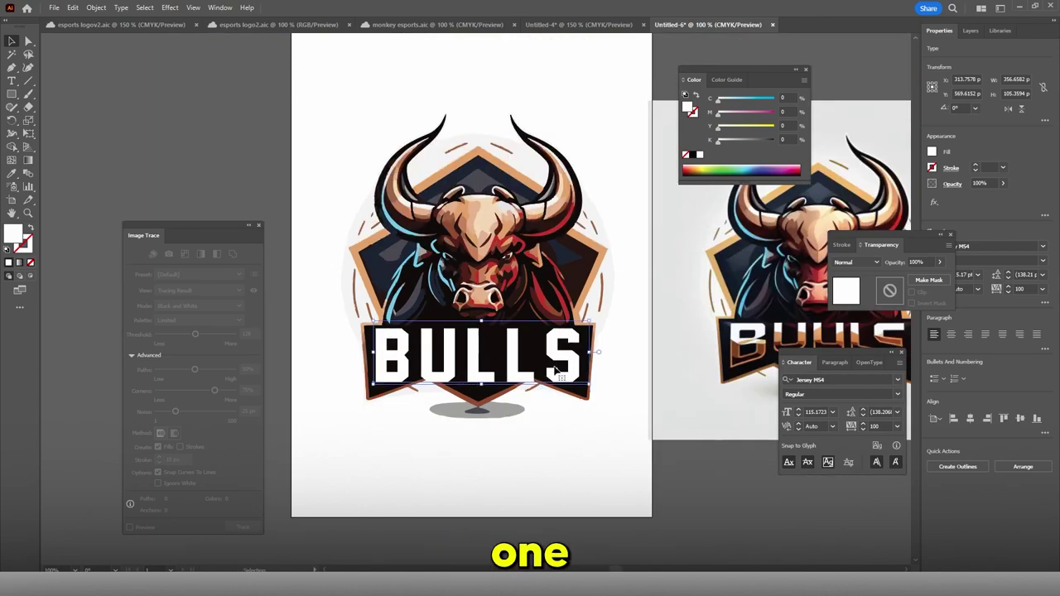
mouse_move(586, 351)
left_mouse_down()
mouse_move(612, 354)
mouse_move(596, 352)
left_mouse_up()
left_click_drag(374, 353, 396, 360)
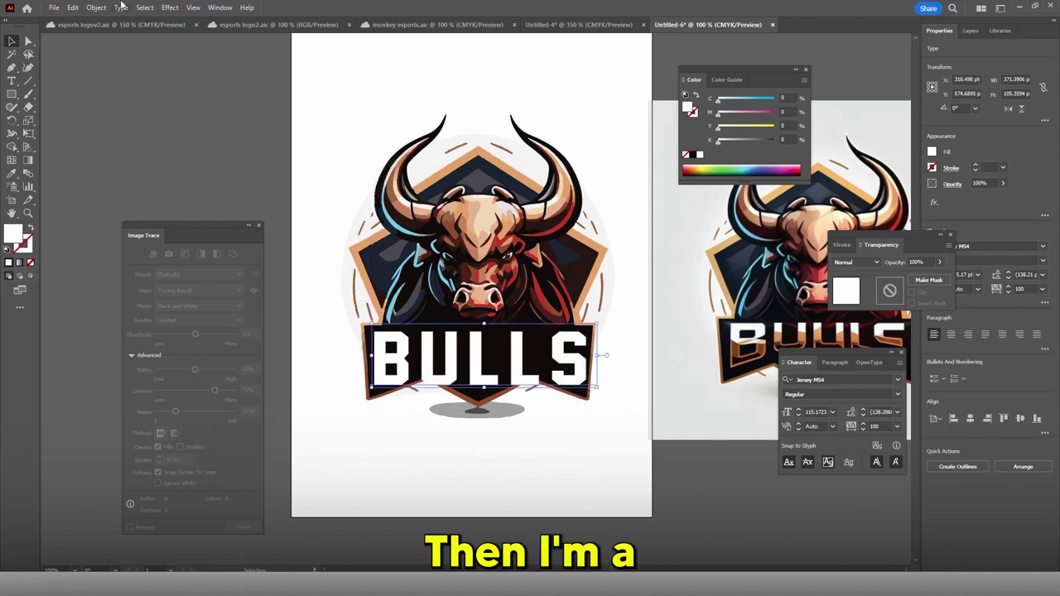
Apply an Arc Lower envelope warp to the widened BULLS text with a horizontal bend of -22%.
left_click(96, 7)
mouse_move(179, 355)
left_click(273, 360)
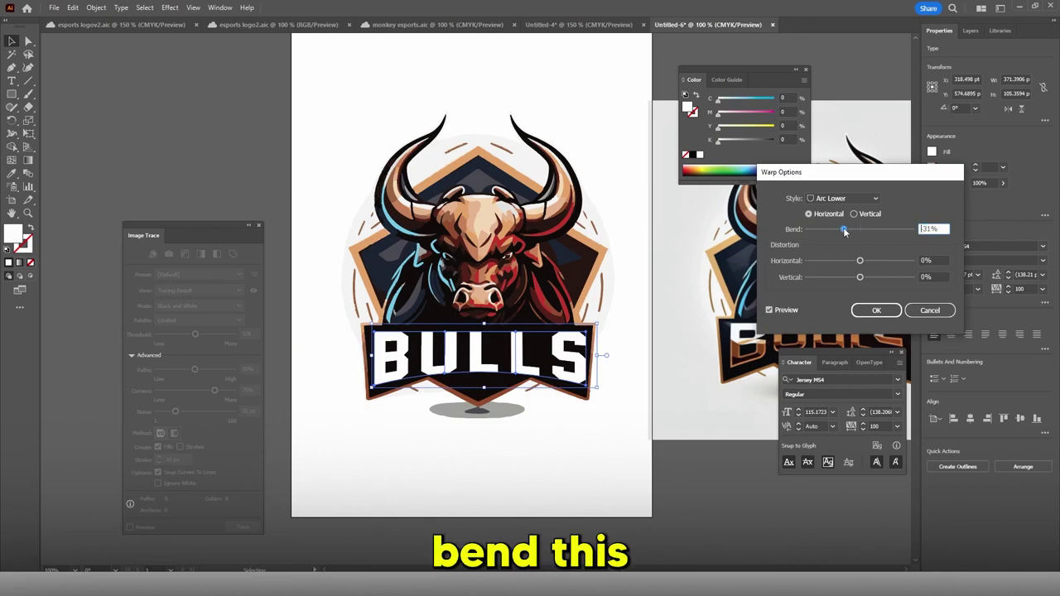
left_click_drag(844, 231, 848, 236)
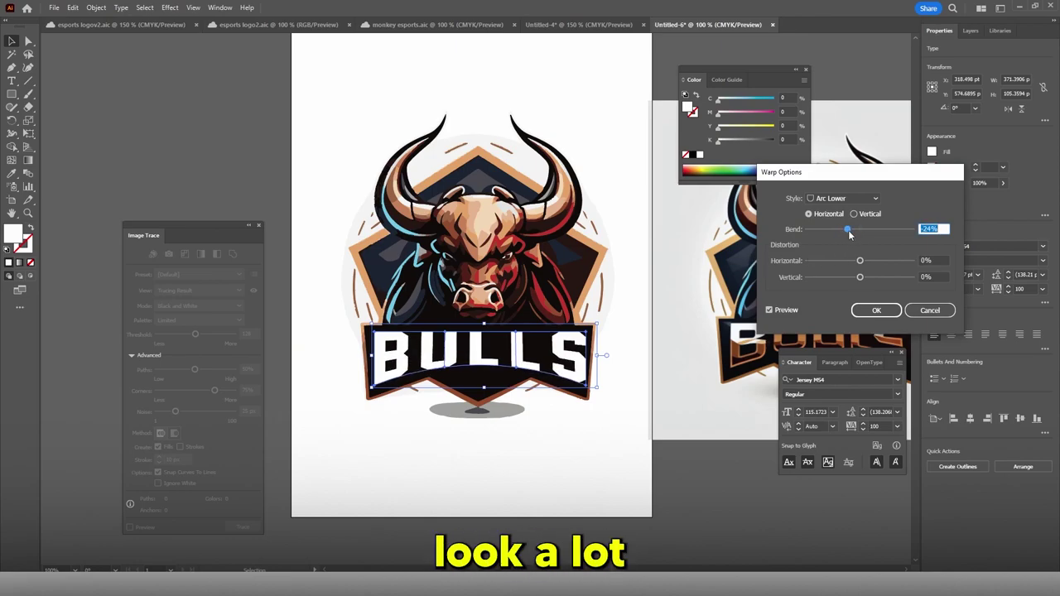
left_click_drag(854, 235, 847, 235)
left_click(876, 311)
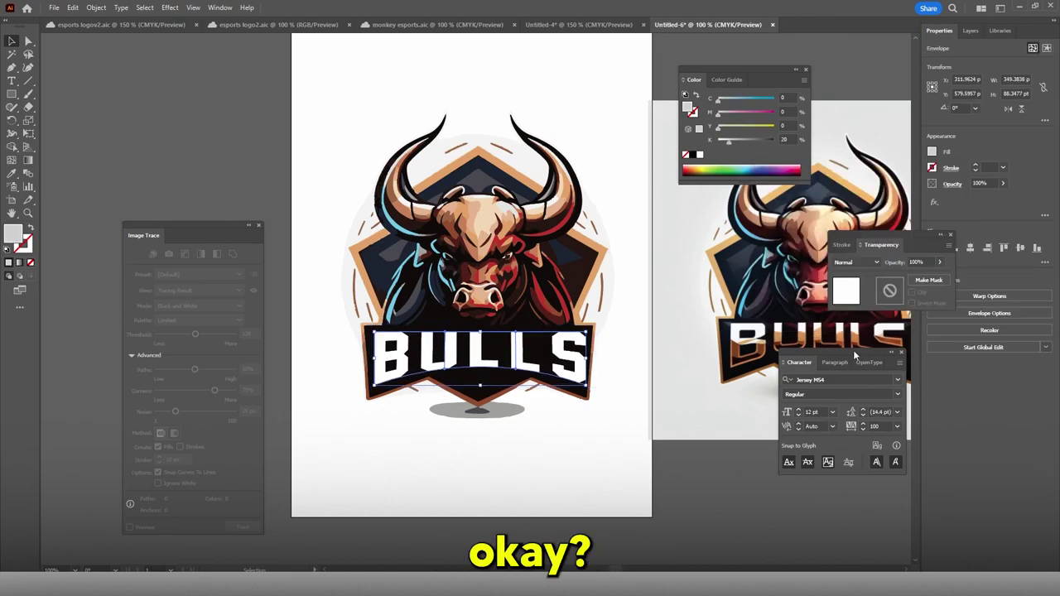
left_click(569, 418)
Add the text ESPORTS on the black banner, centred below BULLS.
scroll(604, 426, "down", 2)
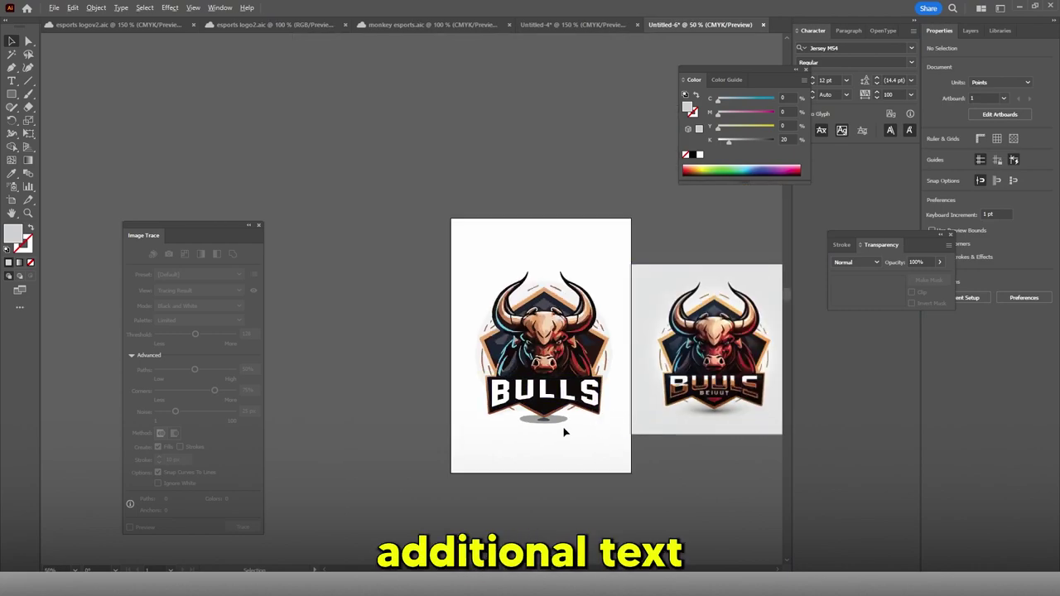
scroll(568, 424, "up", 3)
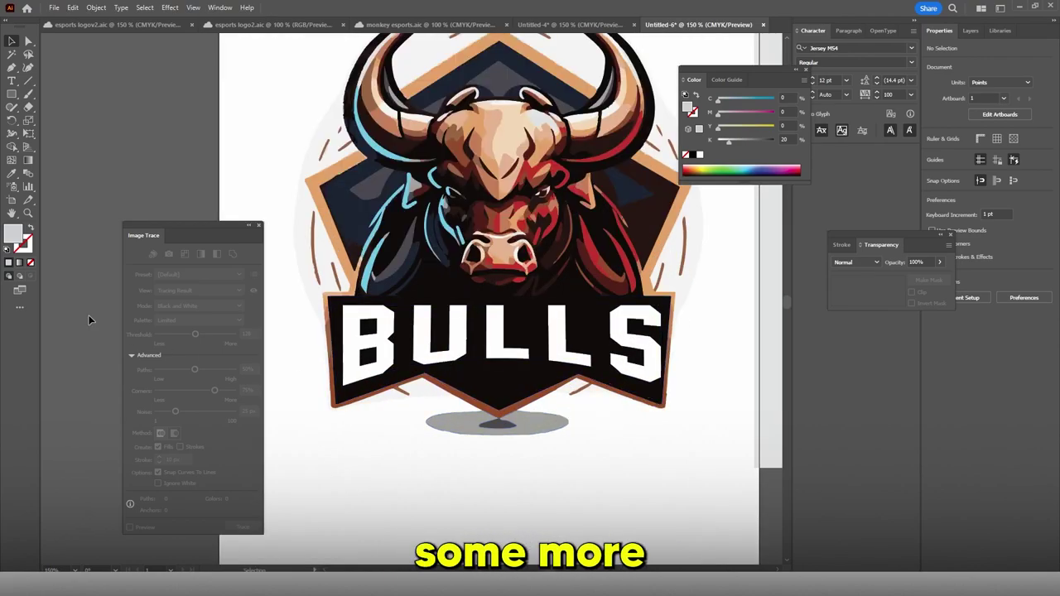
left_click(466, 370)
type("E")
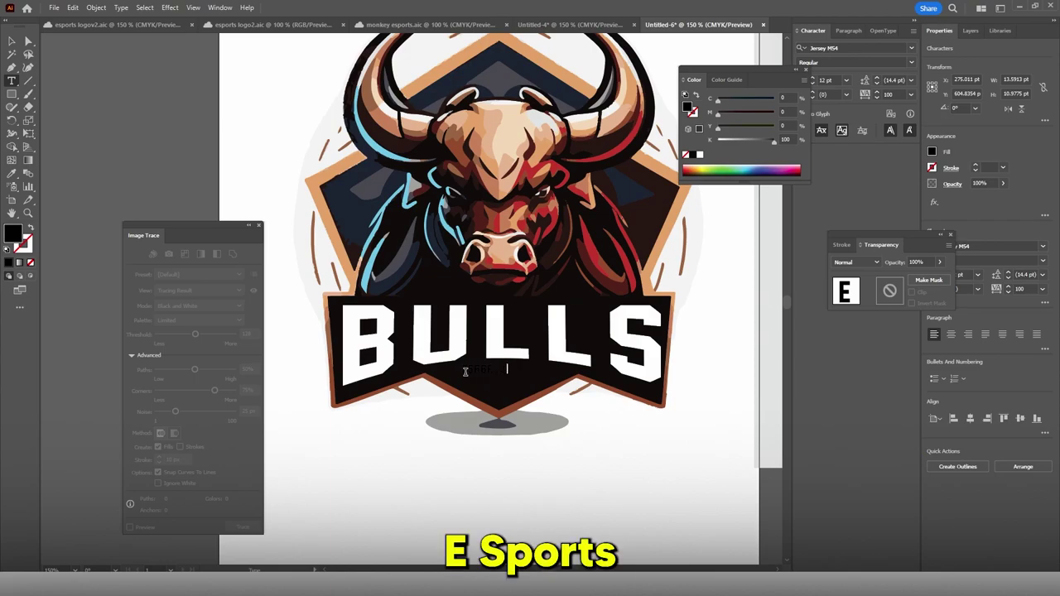
type("SPORTS")
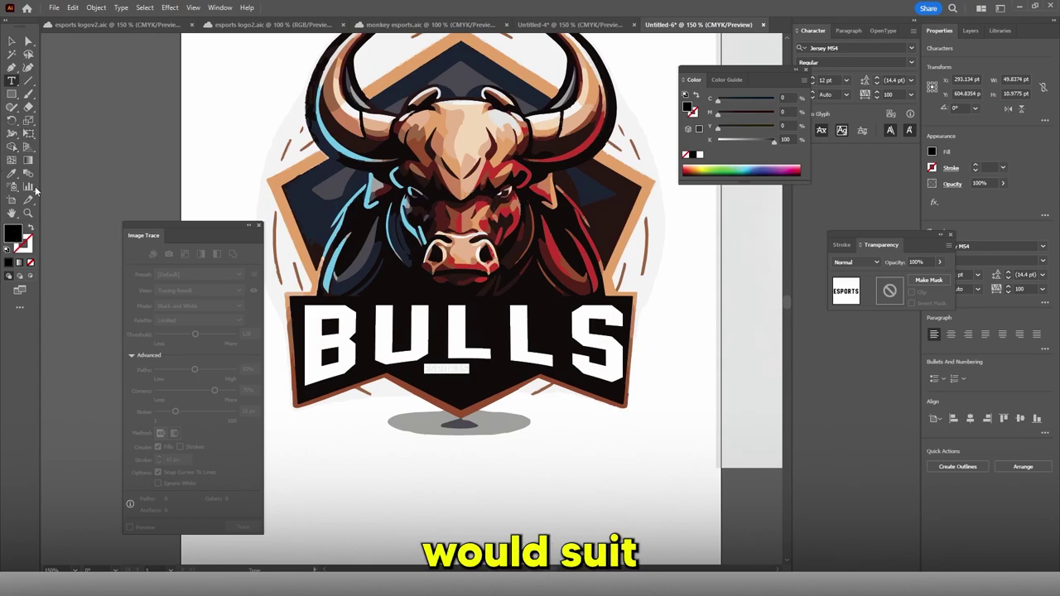
Recolor the ESPORTS text with the bright red sampled from the bull and enlarge it to about 82 pt wide.
left_click(488, 174)
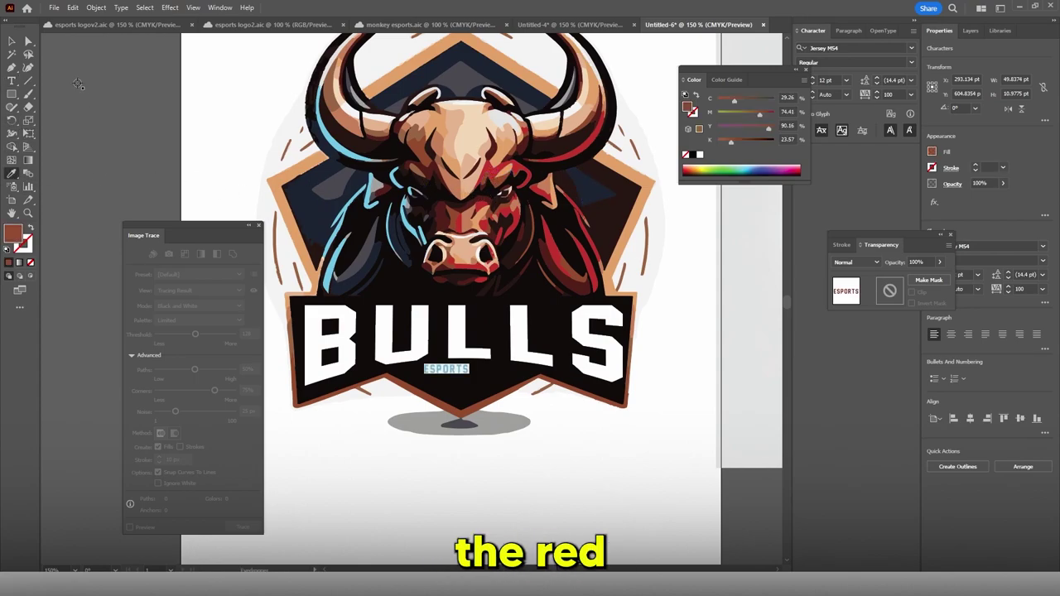
left_click(493, 171)
left_click(12, 40)
left_click_drag(468, 364, 500, 380)
scroll(526, 364, "down", 3)
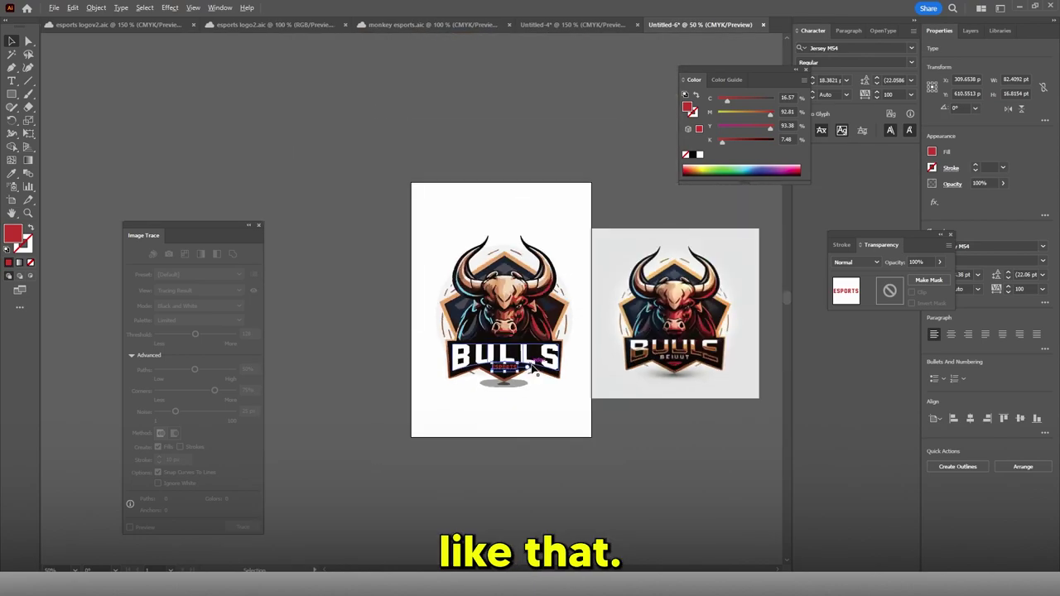
Nudge the ESPORTS text slightly down to centre it between BULLS and the banner's lower point.
scroll(531, 365, "up", 2)
scroll(497, 360, "up", 2)
left_click_drag(452, 361, 453, 366)
left_click(521, 407)
scroll(563, 401, "down", 3)
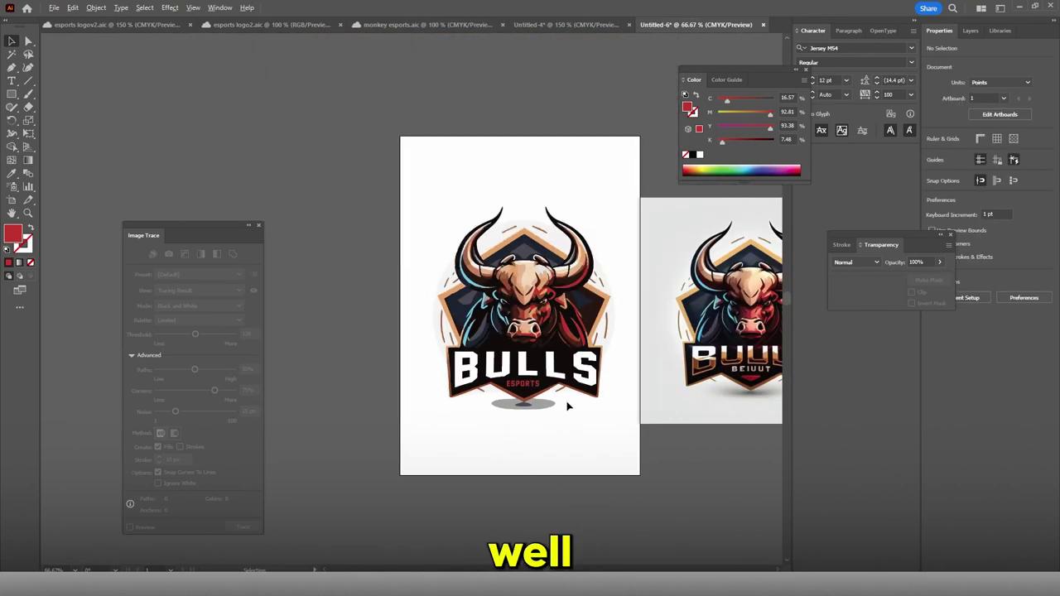
scroll(570, 406, "up", 4)
left_click(522, 357)
left_click(590, 404)
left_click_drag(480, 350, 485, 355)
Apply an Arc envelope warp to the ESPORTS text with a slight positive bend.
left_click(96, 7)
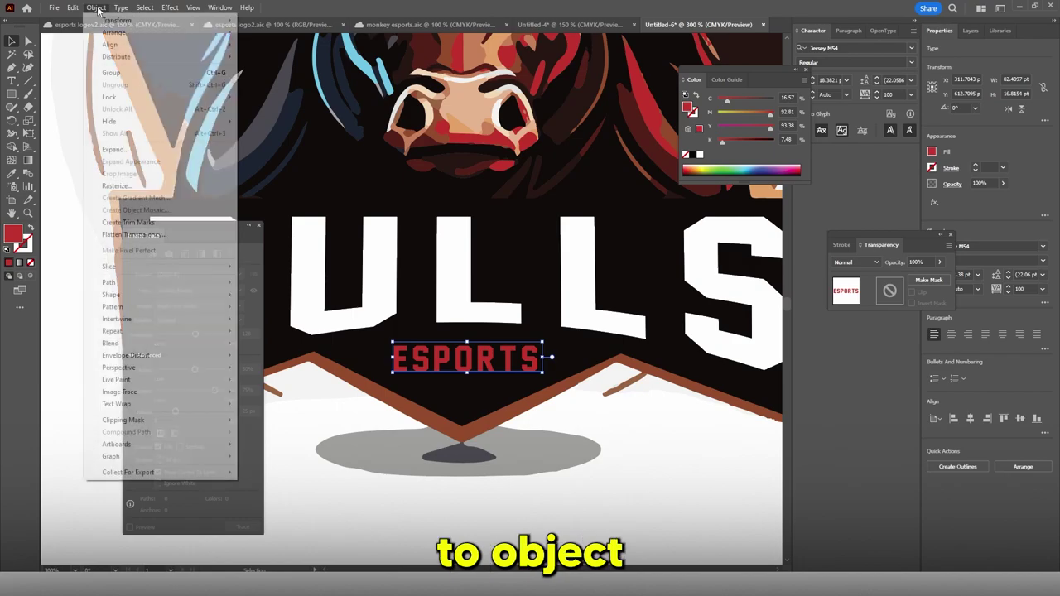
mouse_move(234, 355)
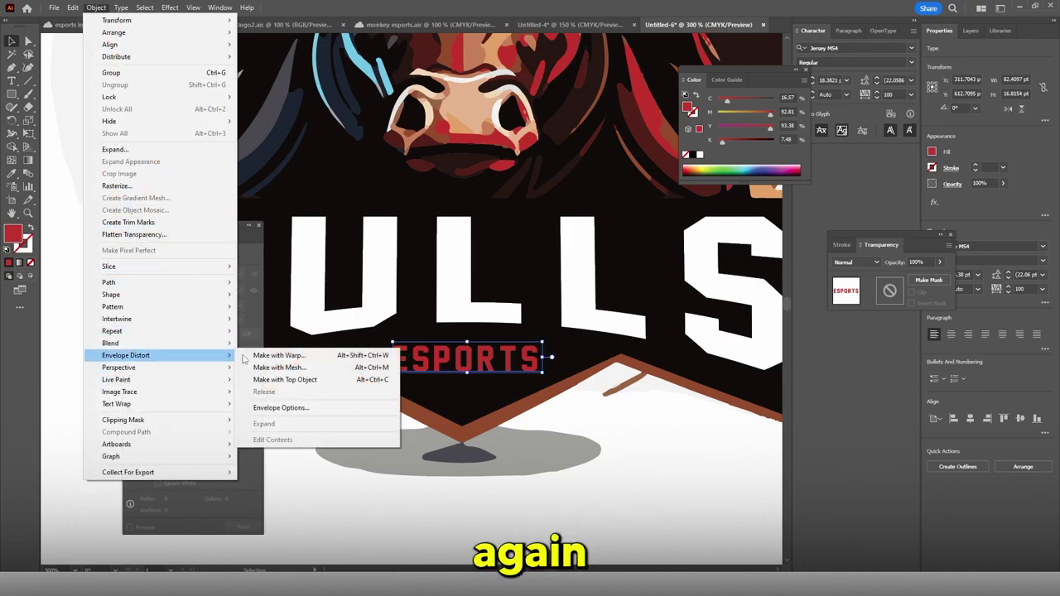
left_click(279, 355)
left_click(847, 198)
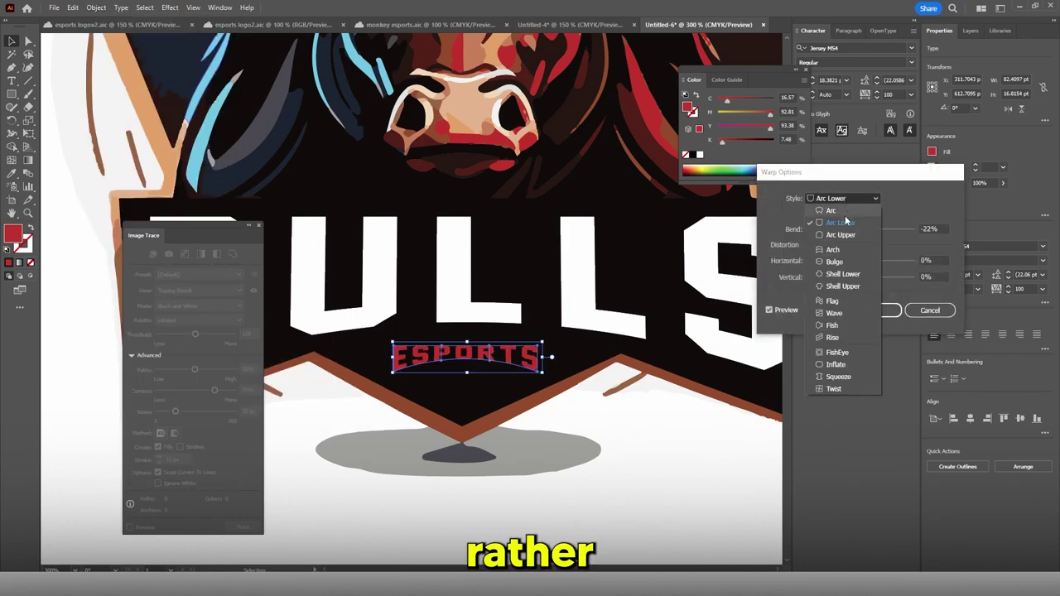
left_click(844, 213)
mouse_move(847, 231)
left_mouse_down()
mouse_move(883, 229)
mouse_move(867, 235)
left_mouse_up()
left_click(876, 309)
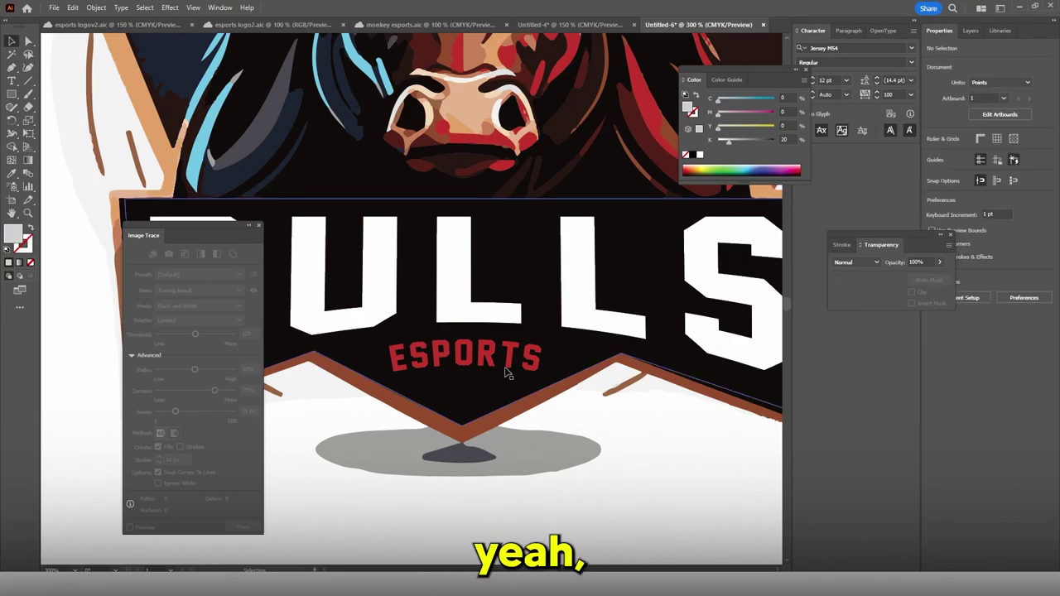
left_click(645, 441)
scroll(647, 439, "down", 4)
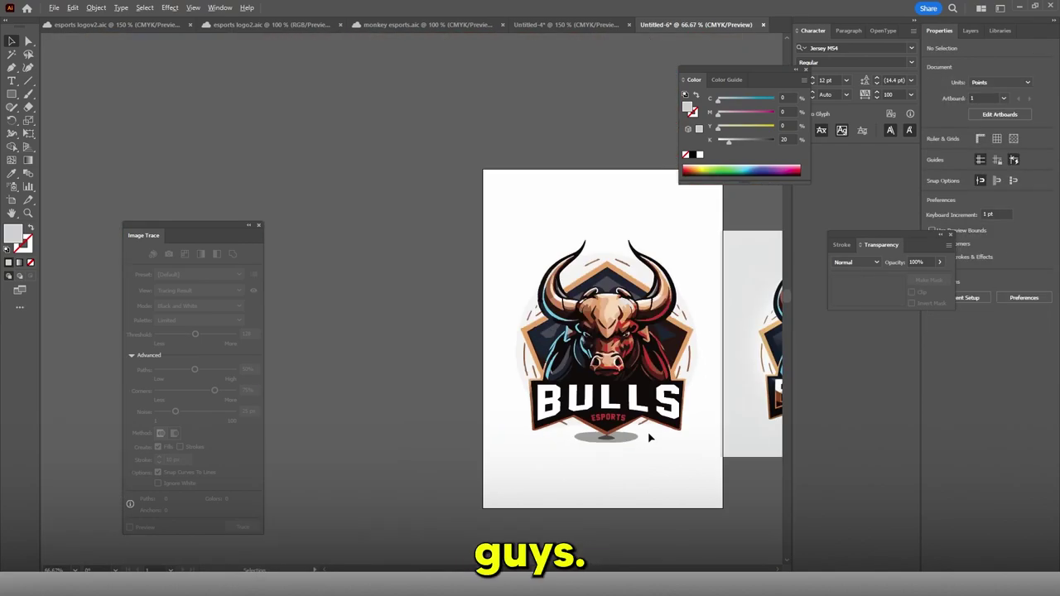
Nudge the warped BULLS text slightly to the left on the banner.
scroll(703, 439, "up", 1)
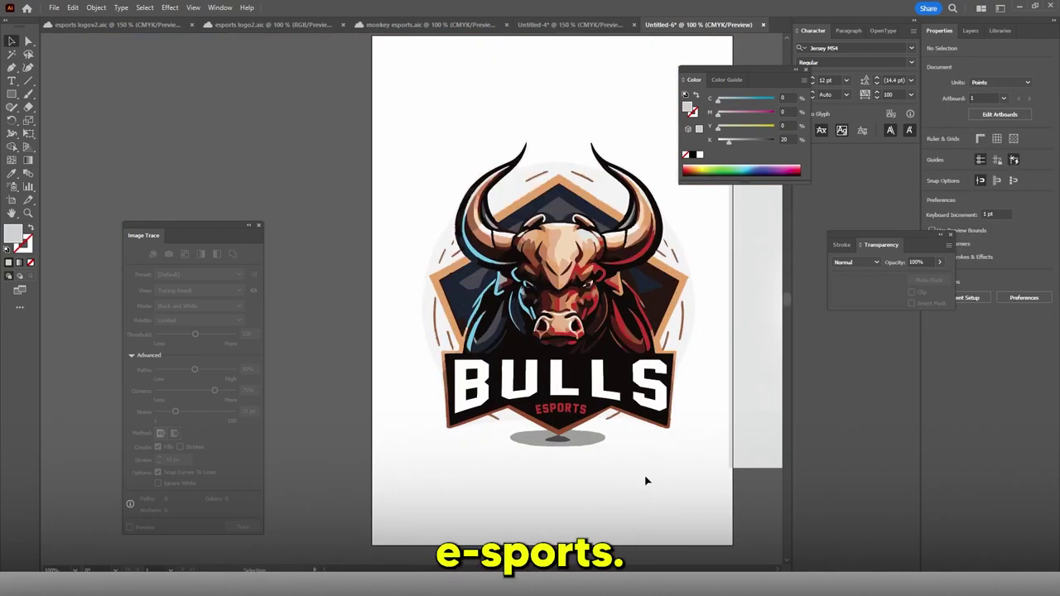
scroll(550, 290, "right", 2)
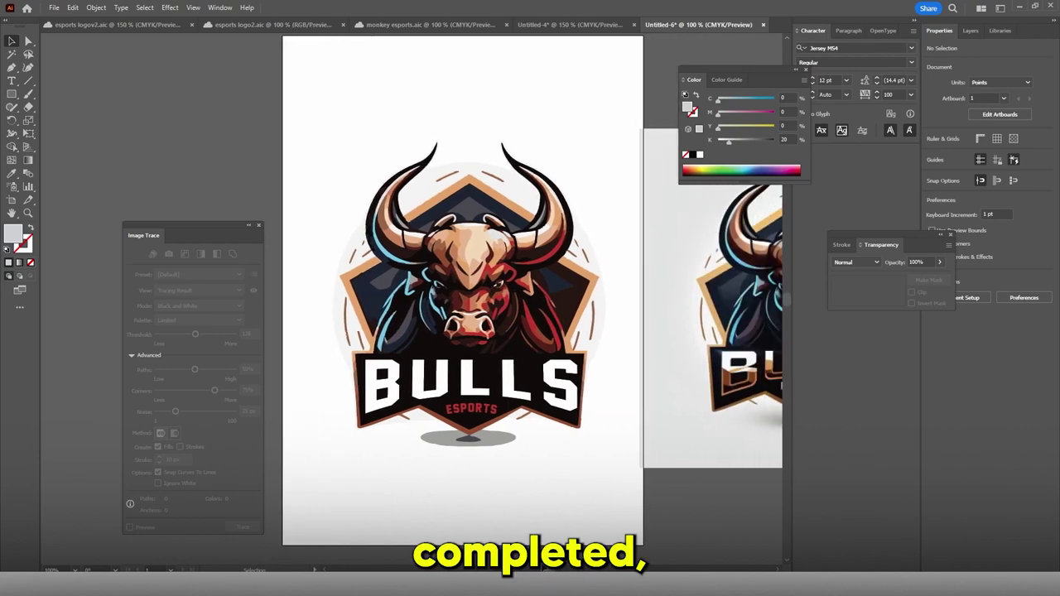
left_click(570, 402)
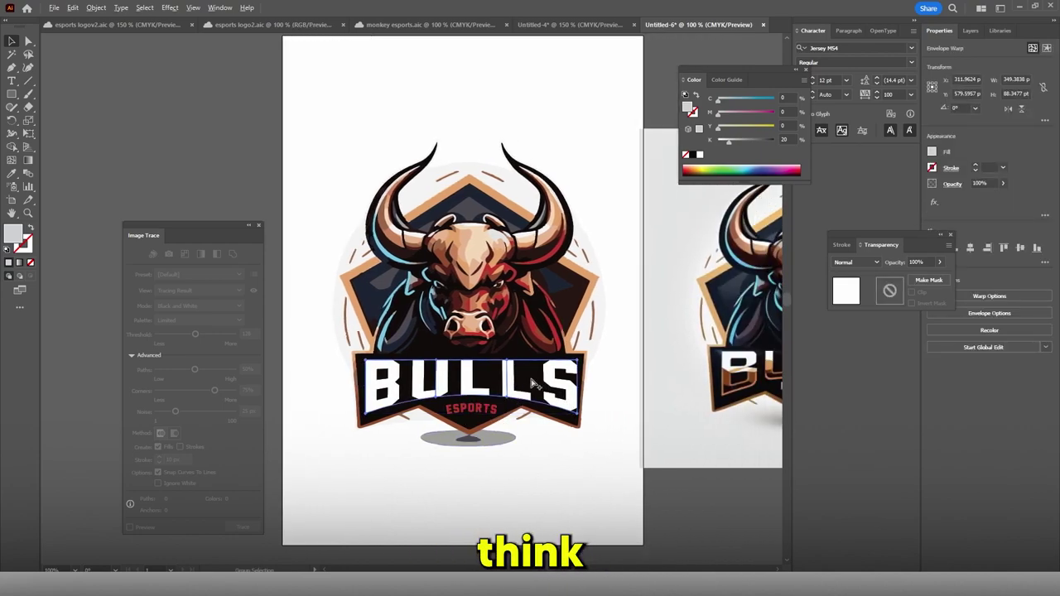
scroll(534, 383, "up", 2)
left_click_drag(627, 392, 625, 392)
Move the banner's lower right and lower left corner points slightly inward with the Direct Selection tool.
left_click_drag(622, 448, 614, 443)
left_click(28, 40)
left_click(641, 417)
scroll(565, 409, "down", 2)
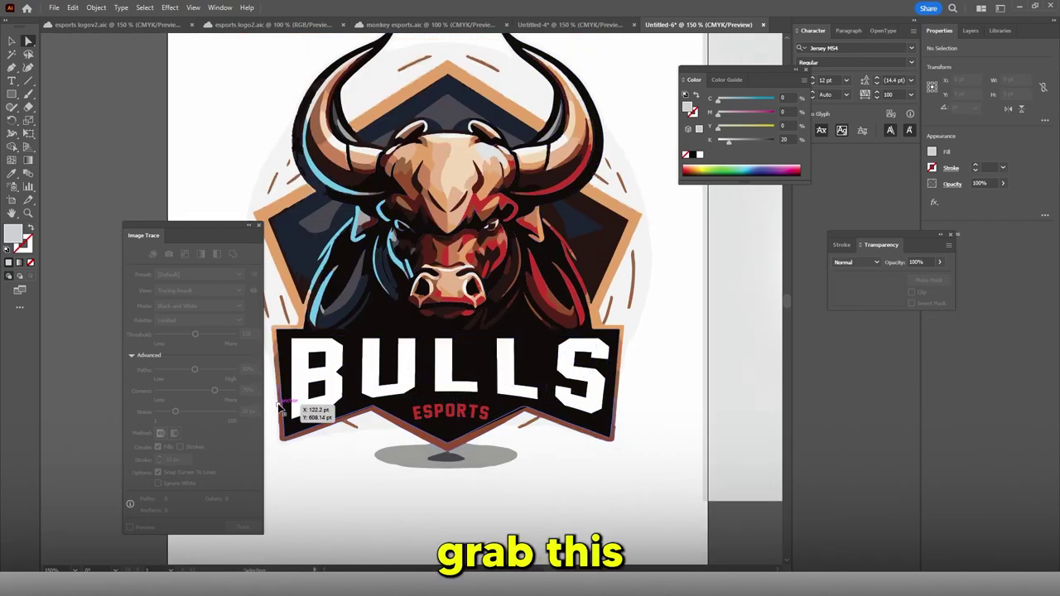
scroll(281, 407, "up", 2)
left_click_drag(305, 452, 318, 433)
left_click(417, 466)
scroll(484, 455, "down", 1)
scroll(612, 485, "down", 4)
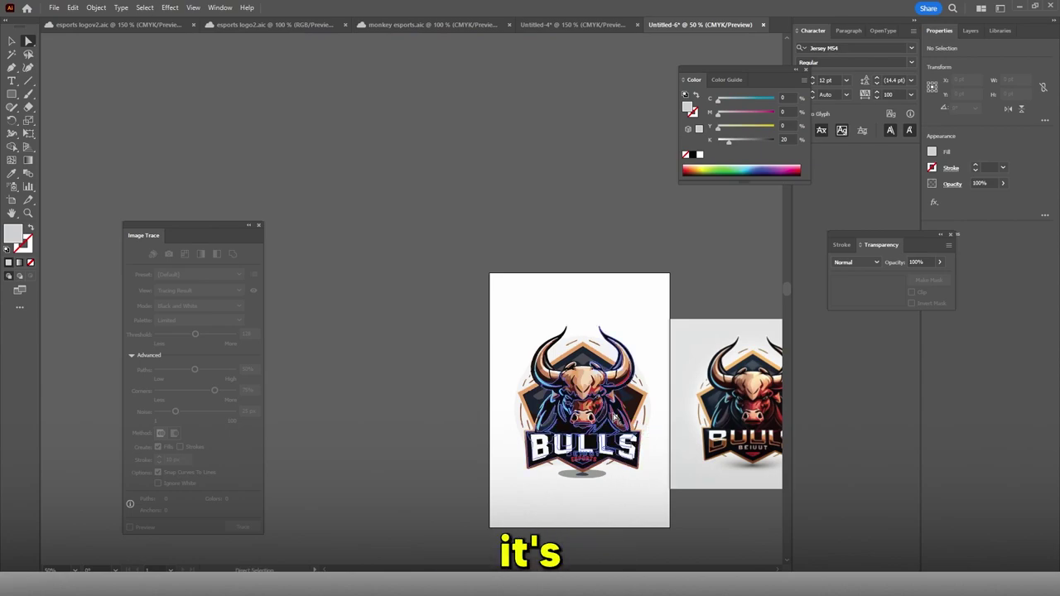
Examine the finished BULLS ESPORTS logo up close and at full view beside the original Midjourney image.
scroll(633, 447, "down", 2)
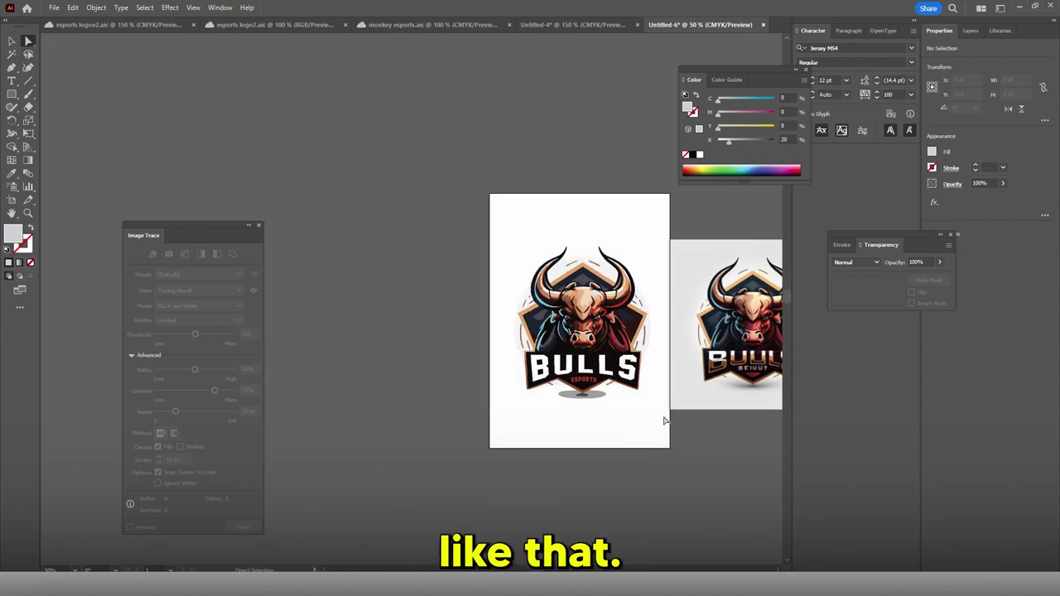
scroll(613, 377, "up", 1)
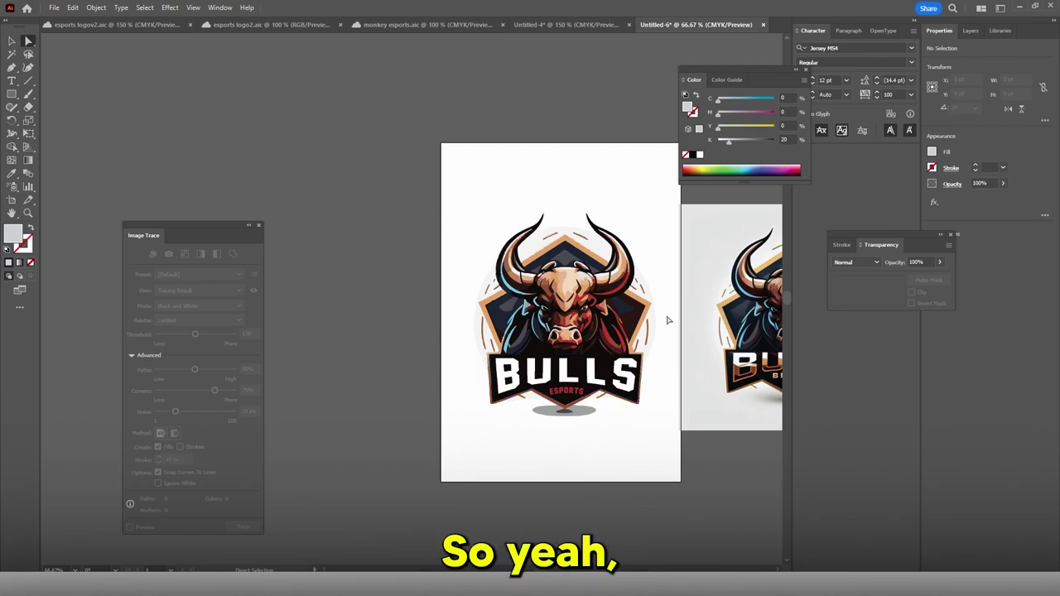
scroll(654, 310, "up", 2)
scroll(634, 323, "down", 2)
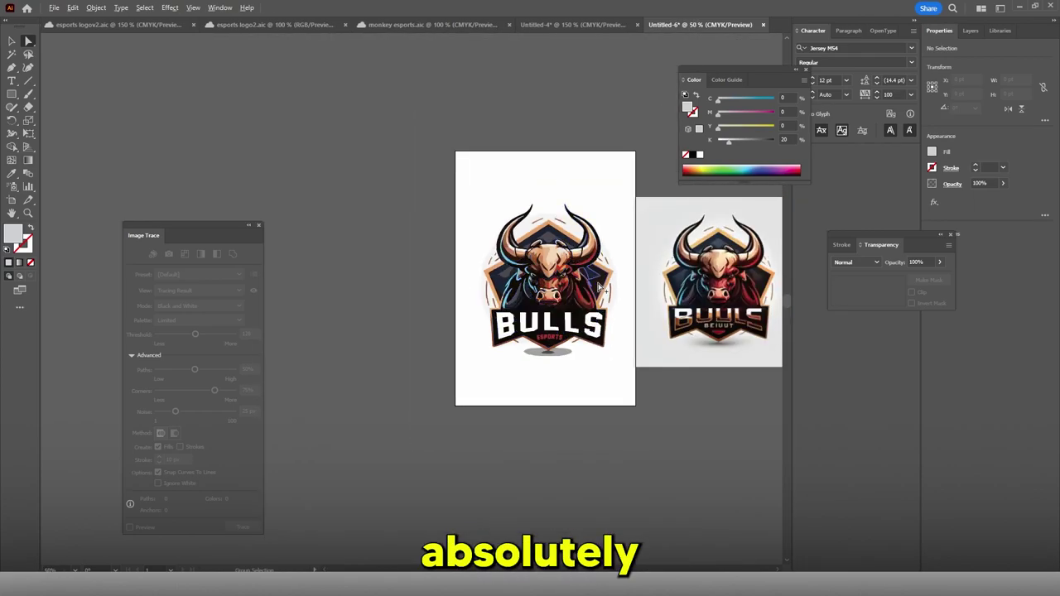
scroll(557, 268, "up", 2)
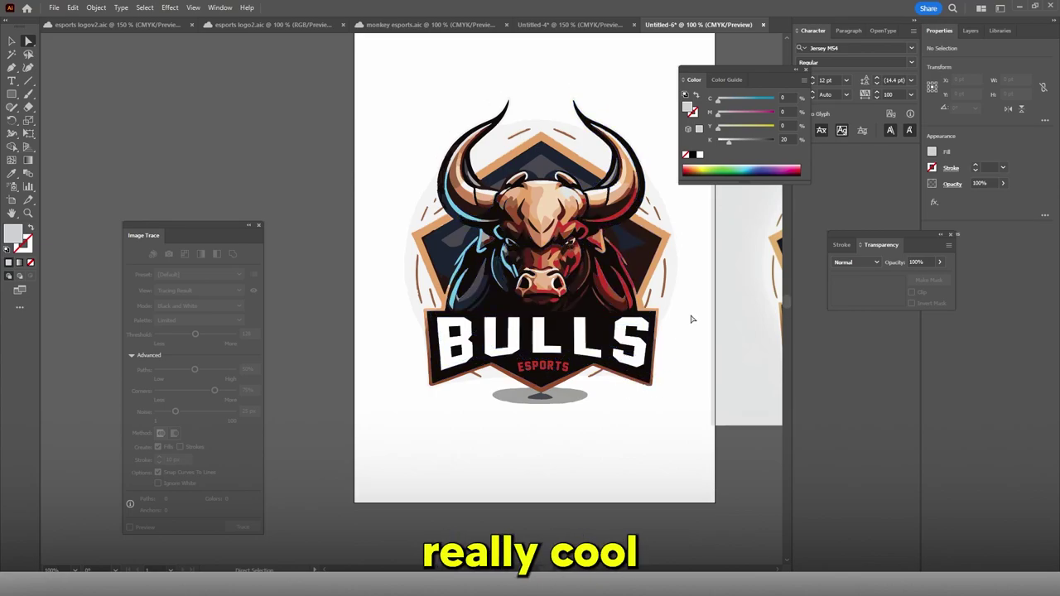
scroll(601, 416, "down", 3)
scroll(602, 417, "up", 1)
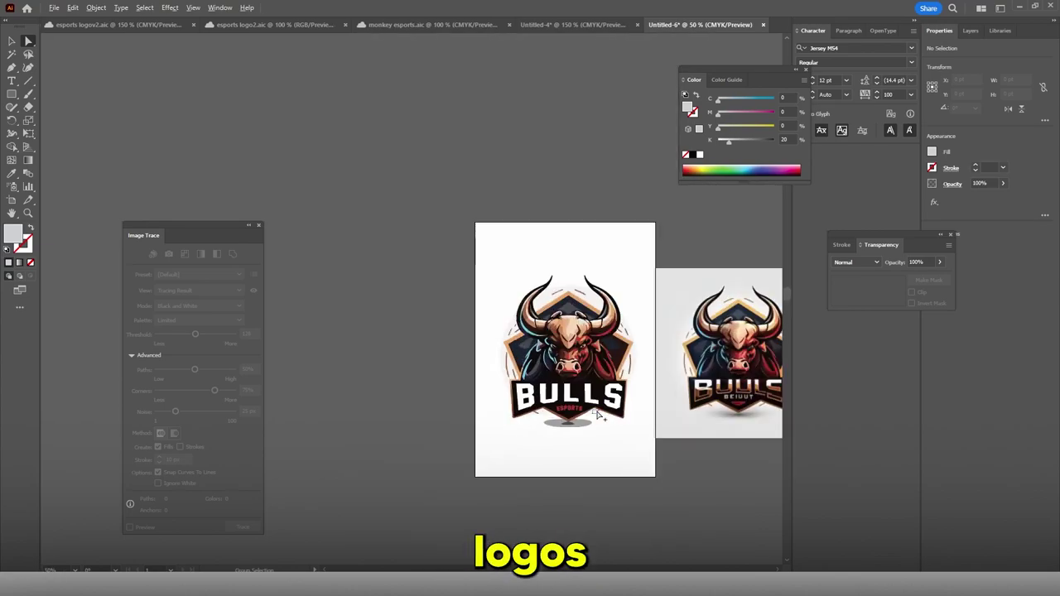
scroll(598, 416, "up", 4)
left_click(627, 364)
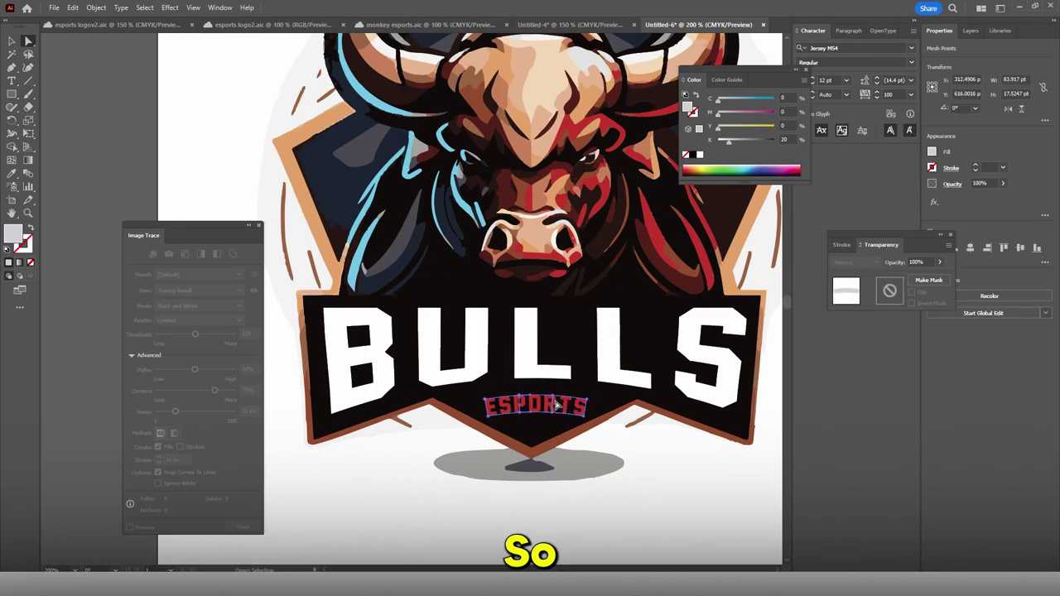
scroll(597, 422, "down", 1)
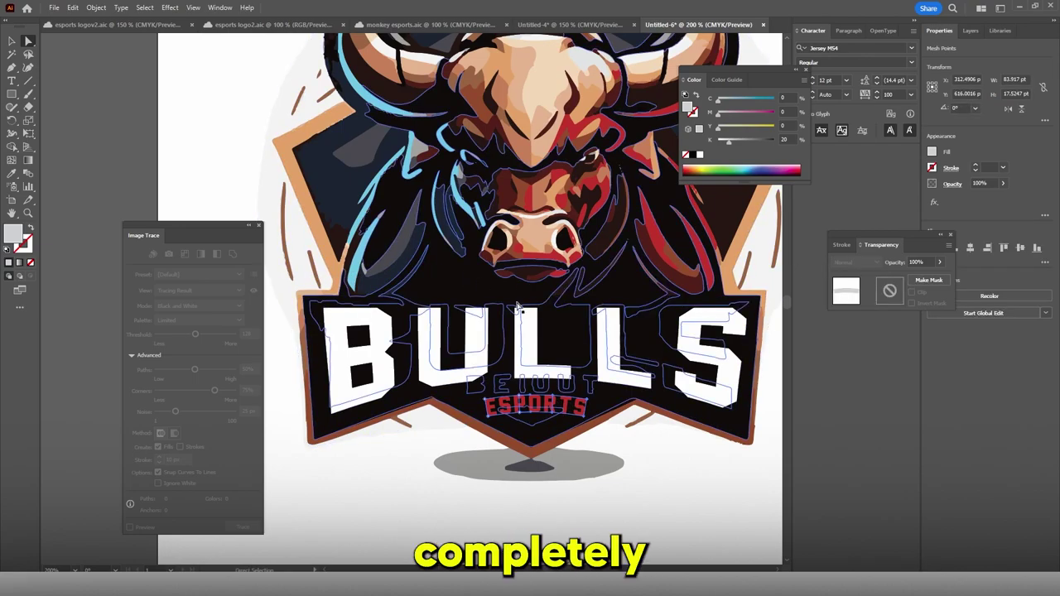
left_click(596, 424)
scroll(629, 415, "down", 1)
left_click(629, 416)
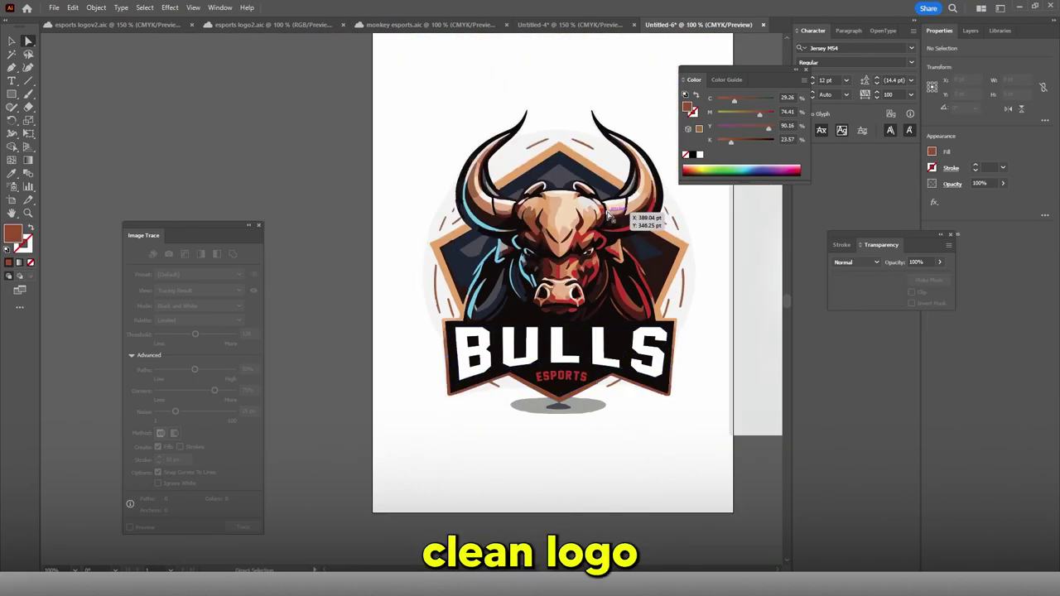
scroll(627, 217, "down", 2)
scroll(656, 257, "up", 2)
scroll(660, 258, "up", 1)
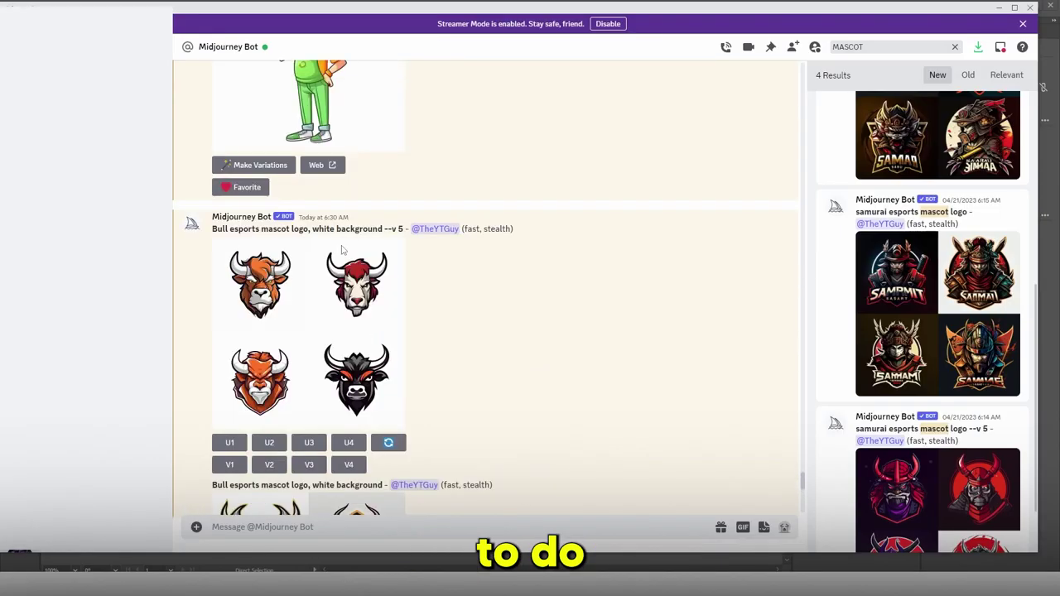
Switch to the Midjourney Bot chat in Discord and view the original bull esports mascot logo --v 5 grid enlarged.
scroll(473, 355, "up", 3)
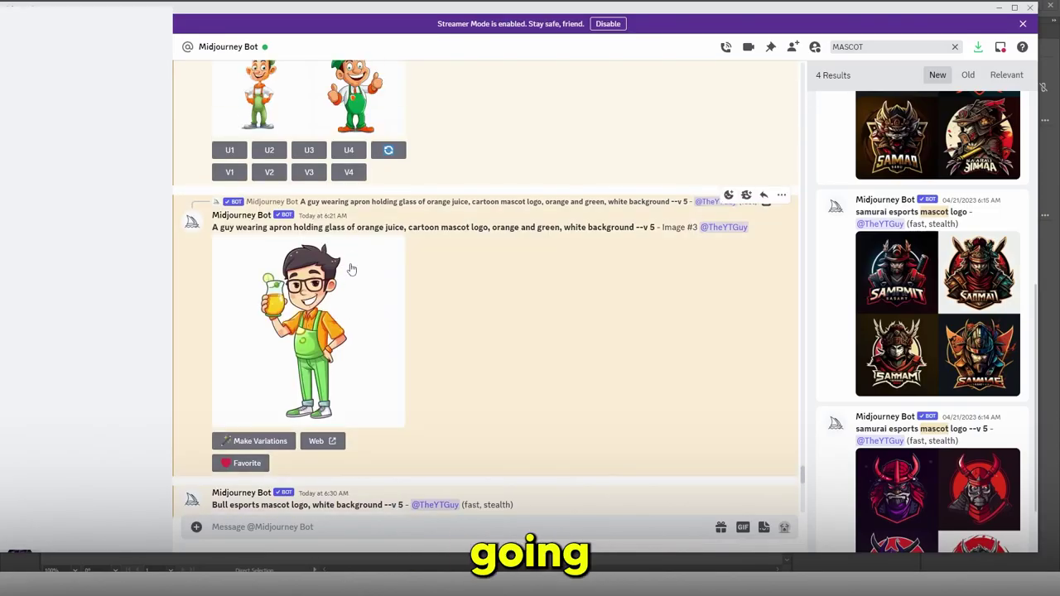
scroll(473, 355, "down", 3)
left_click(315, 389)
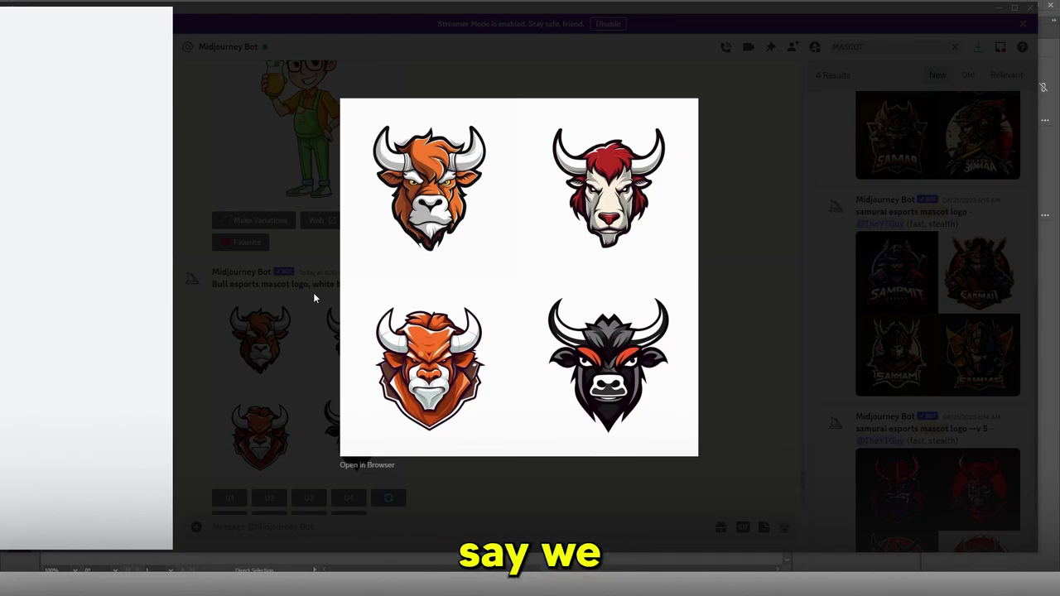
left_click(308, 332)
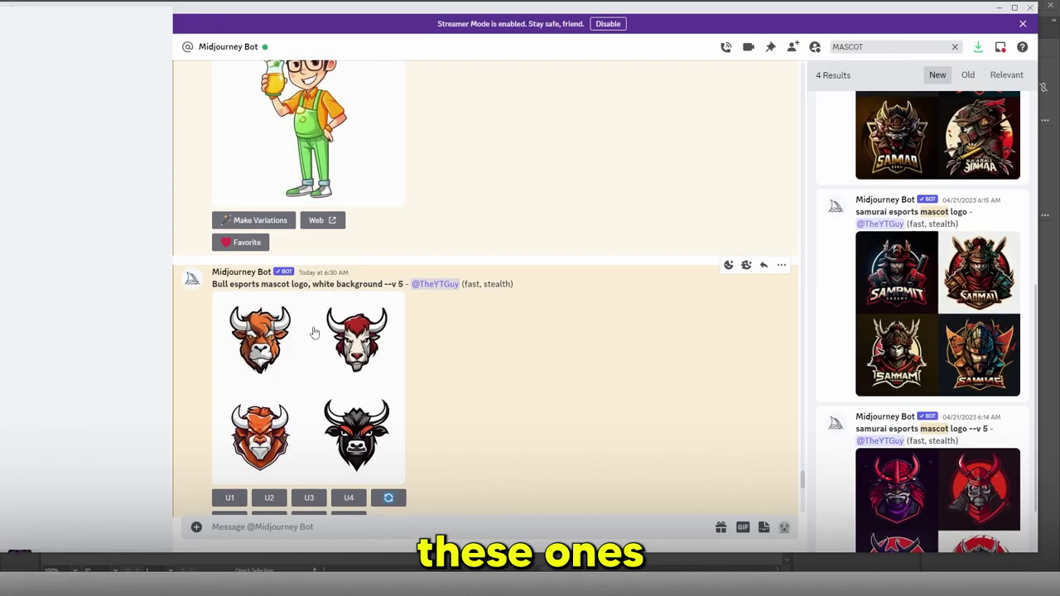
left_click(332, 335)
key("Escape")
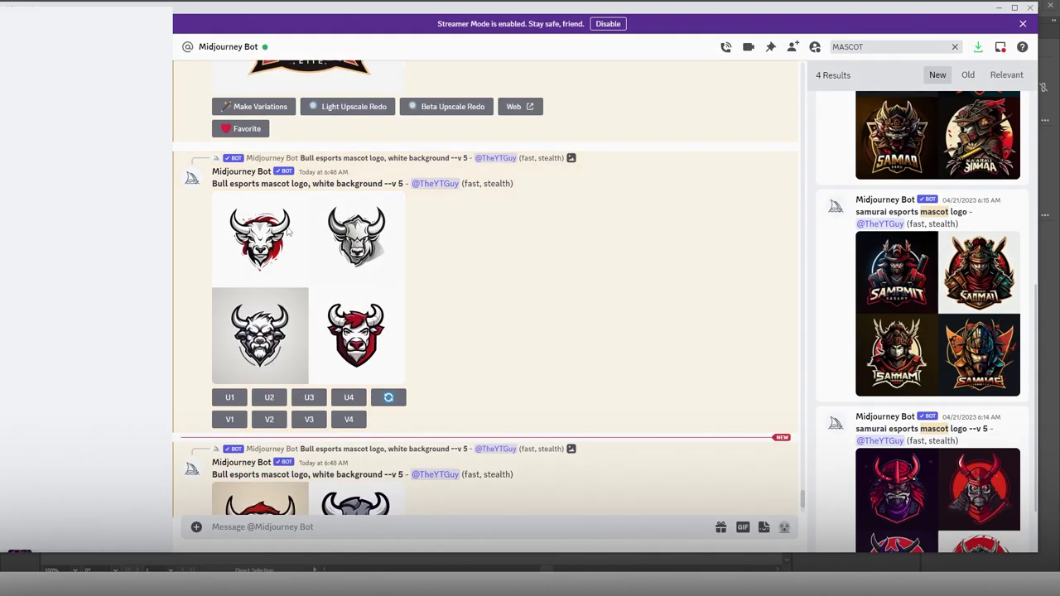
View the newer --v 5 grid with the red and grey bull heads enlarged and compare its four variants.
left_click(337, 212)
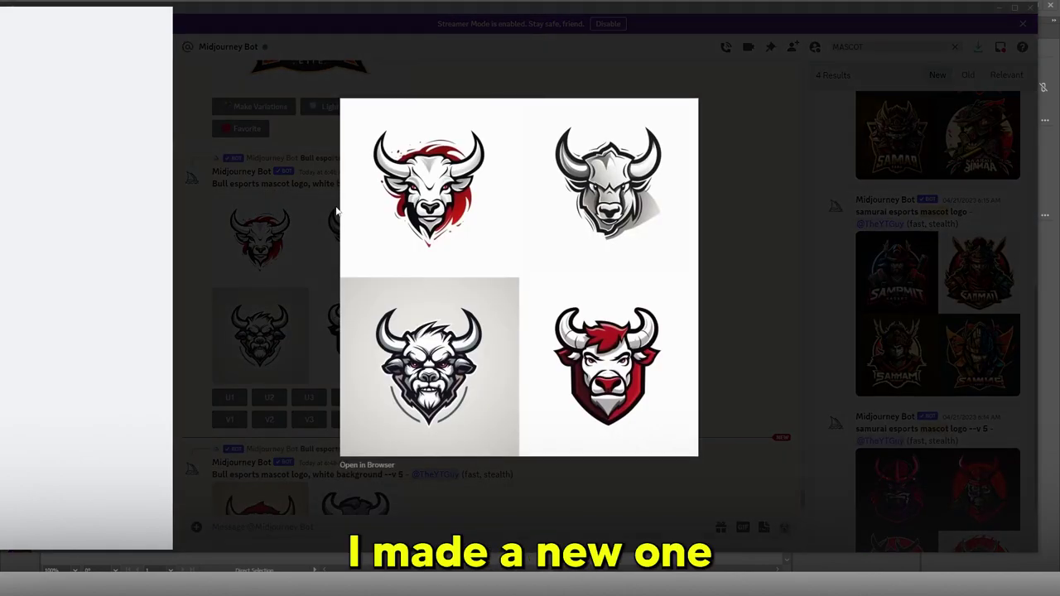
left_click(272, 241)
left_click(345, 318)
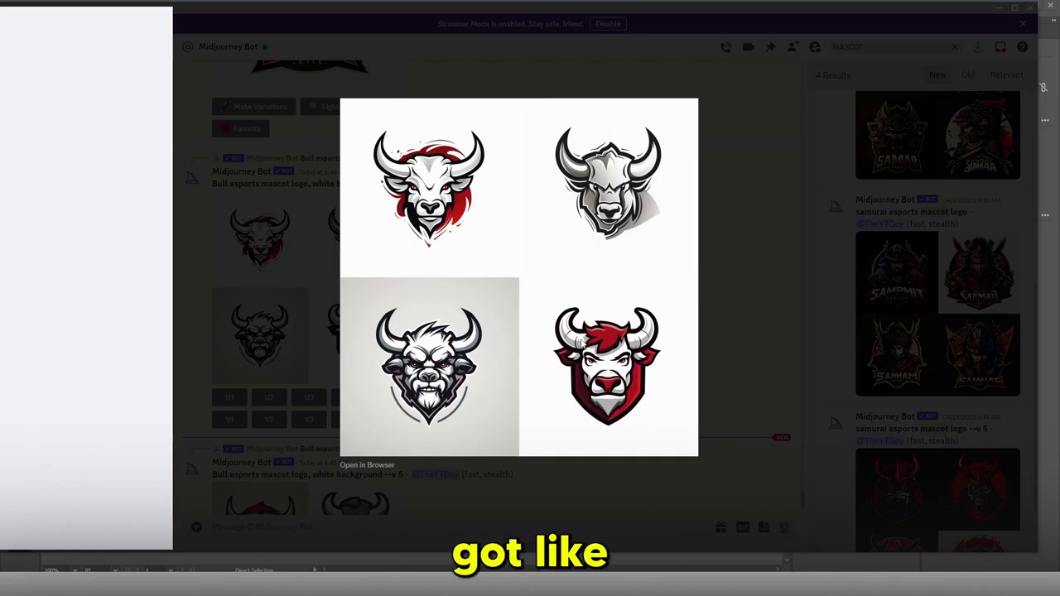
left_click(303, 264)
scroll(347, 232, "up", 3)
scroll(368, 212, "down", 6)
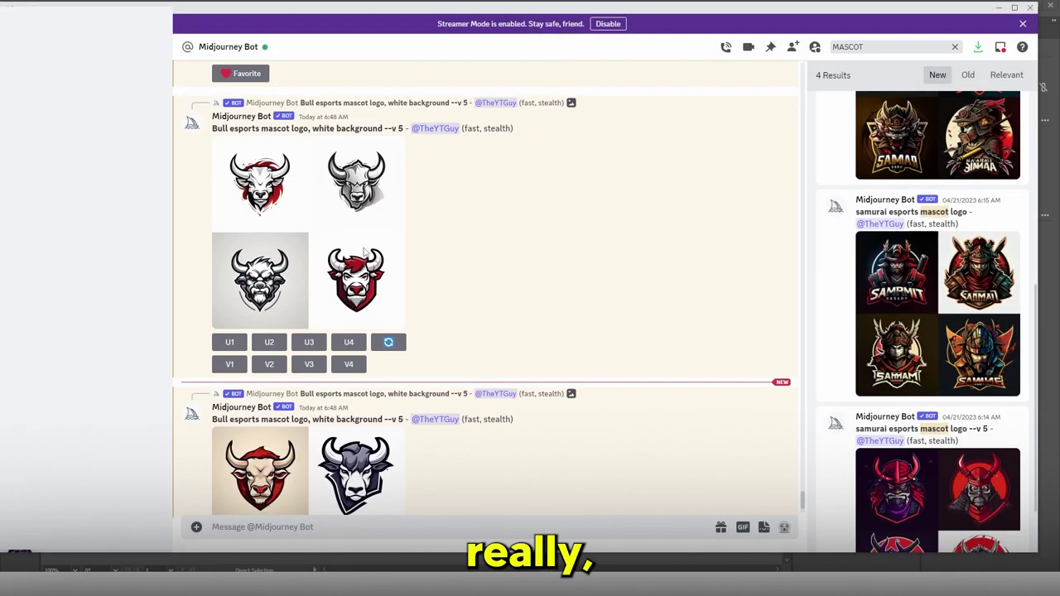
Upscale image 4, the red-haired bull head, from the newer --v 5 grid and copy the upscaled picture.
left_click(348, 175)
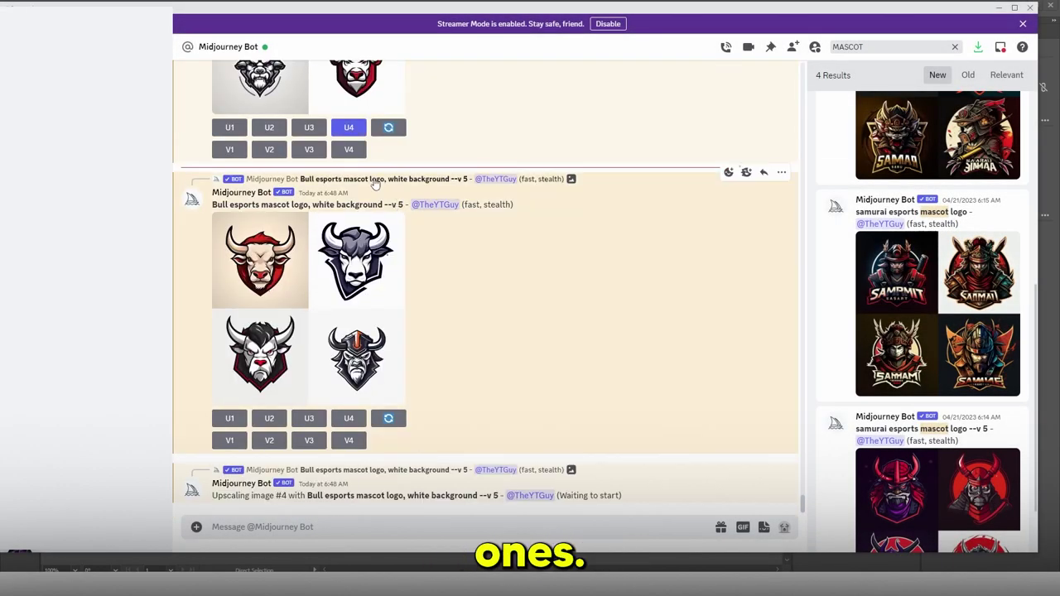
left_click(274, 322)
left_click(301, 334)
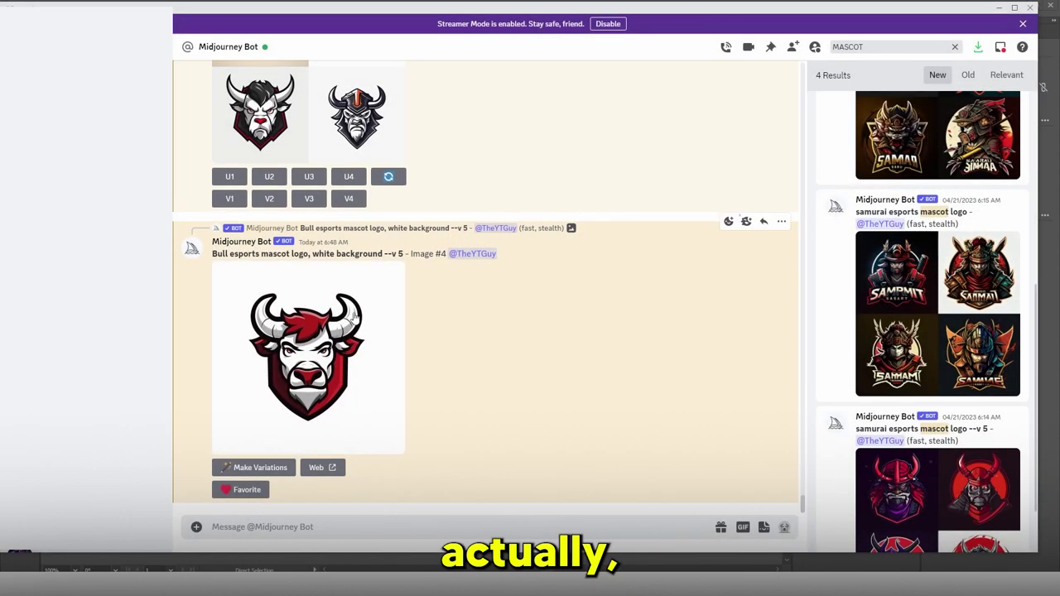
right_click(313, 335)
left_click(347, 464)
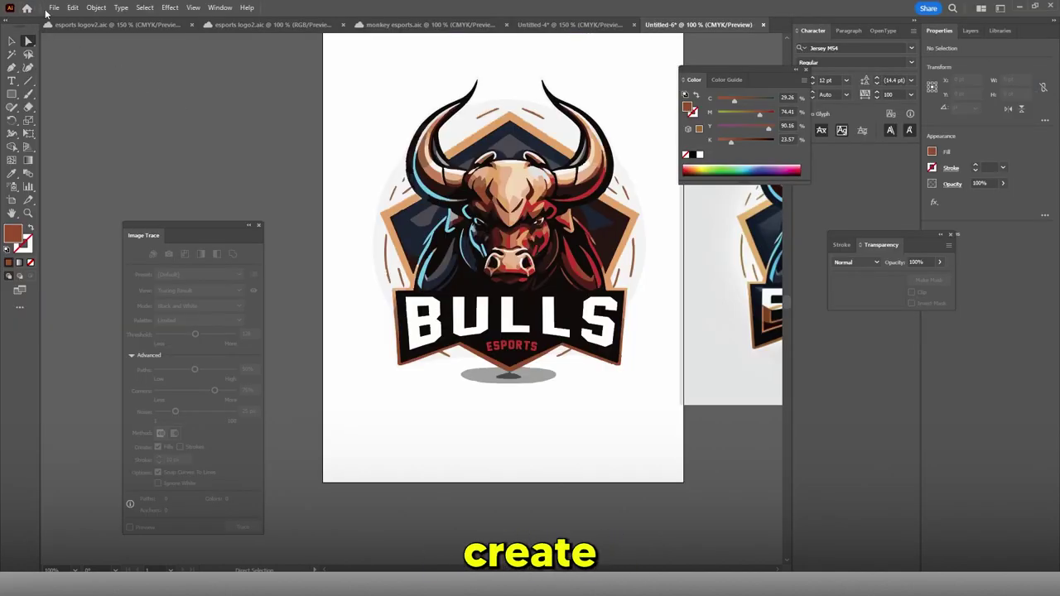
Create a new 595.276 x 841.89 pt CMYK document in Illustrator and paste the copied bull head image into it.
left_click(51, 8)
left_click(66, 18)
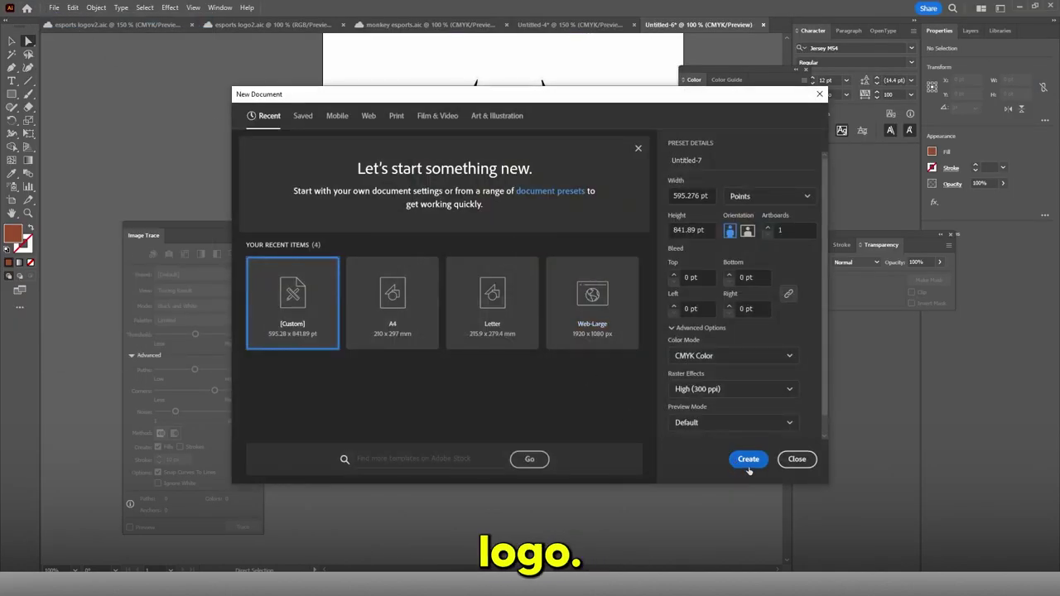
left_click(749, 465)
key("ctrl+v")
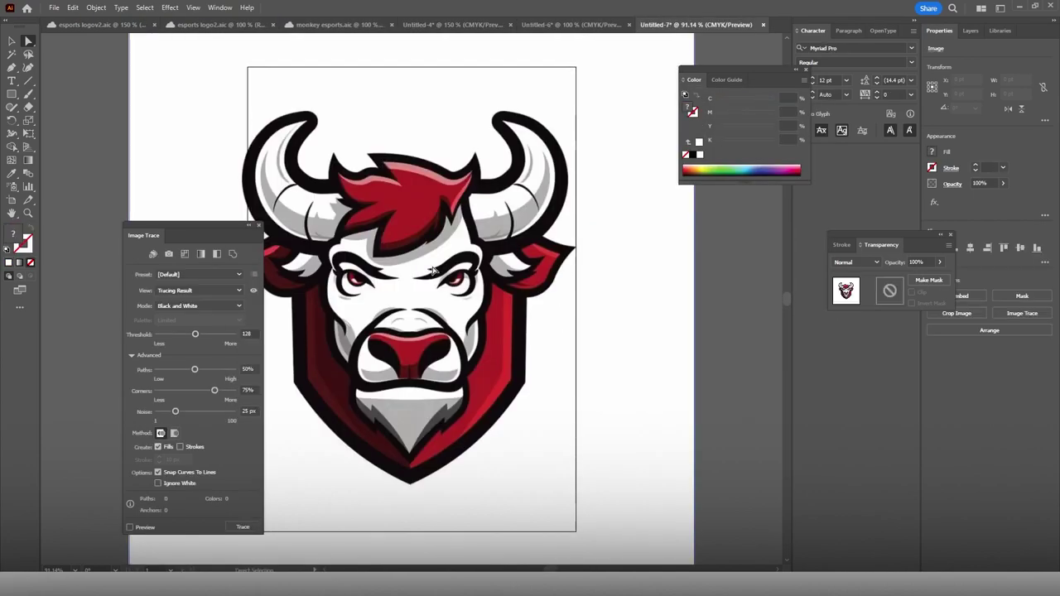
key("ctrl+minus")
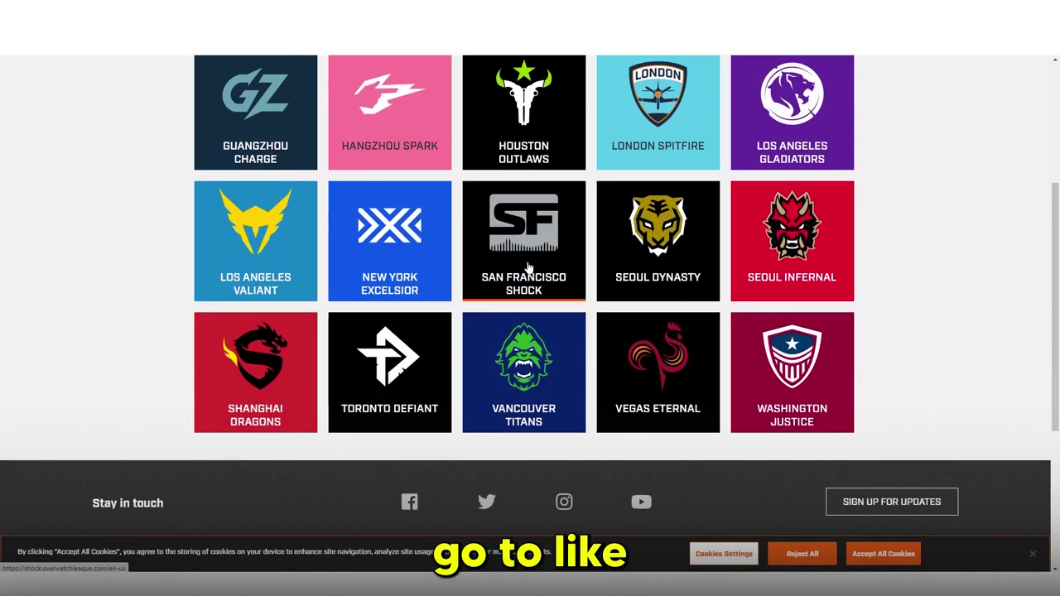
Switch to the Overwatch League teams page in the browser and examine the style of the team logos.
scroll(521, 248, "down", 1)
scroll(473, 237, "up", 3)
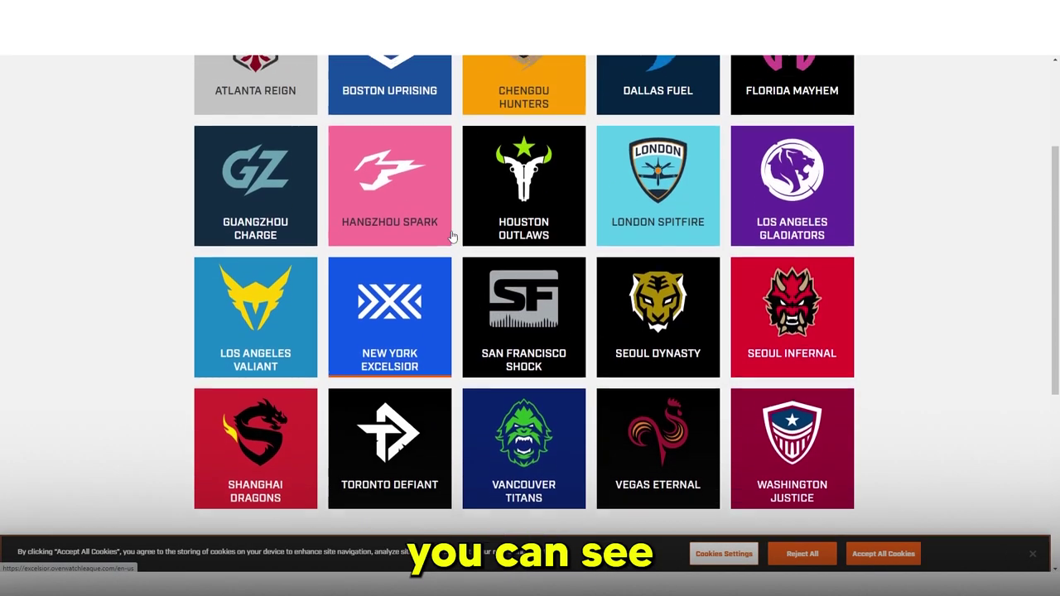
scroll(754, 298, "down", 2)
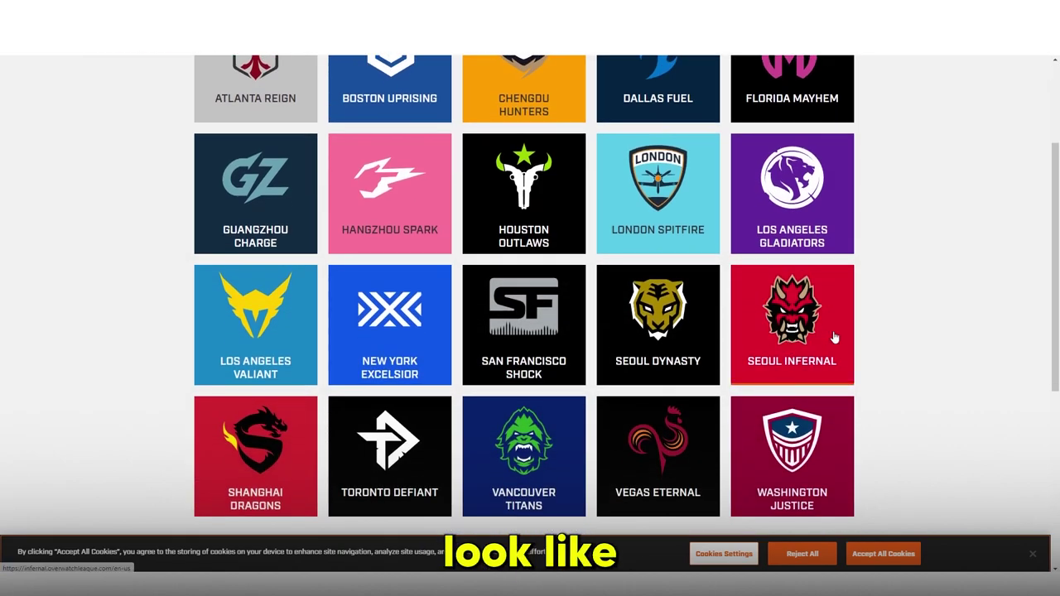
scroll(881, 314, "up", 1)
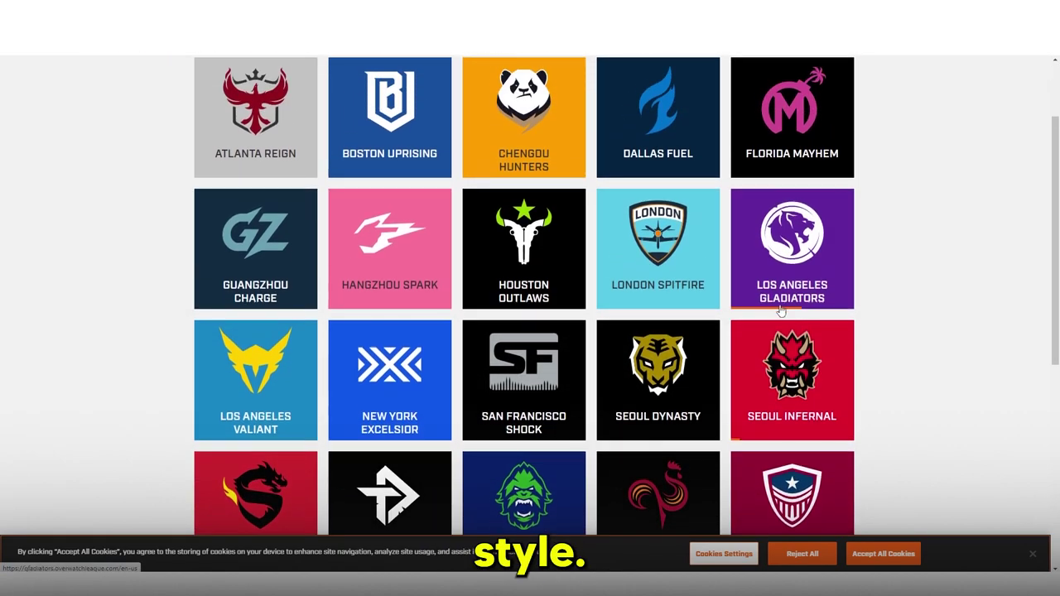
scroll(725, 240, "up", 2)
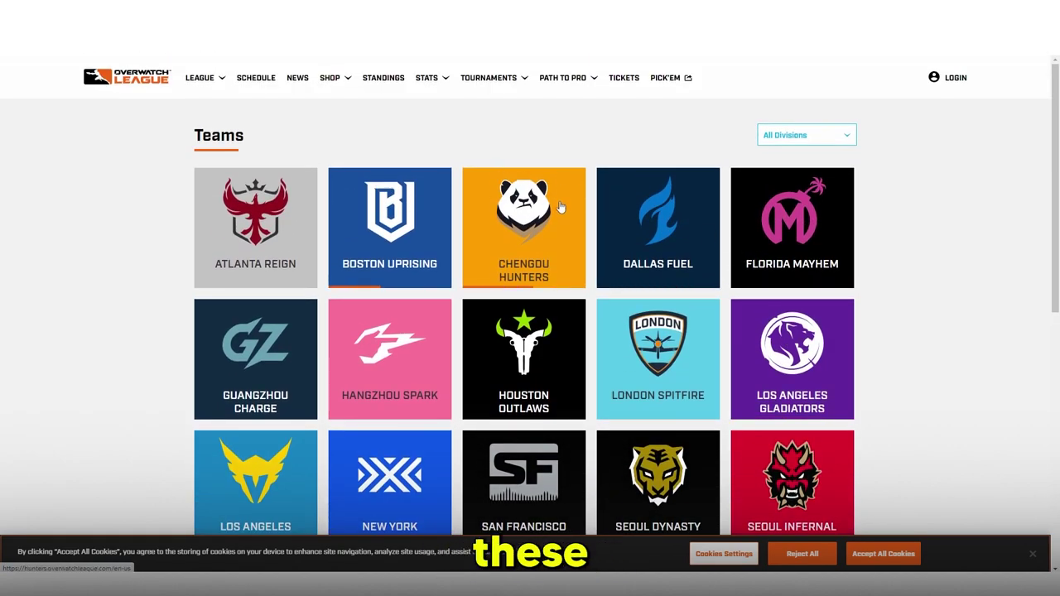
scroll(725, 240, "down", 1)
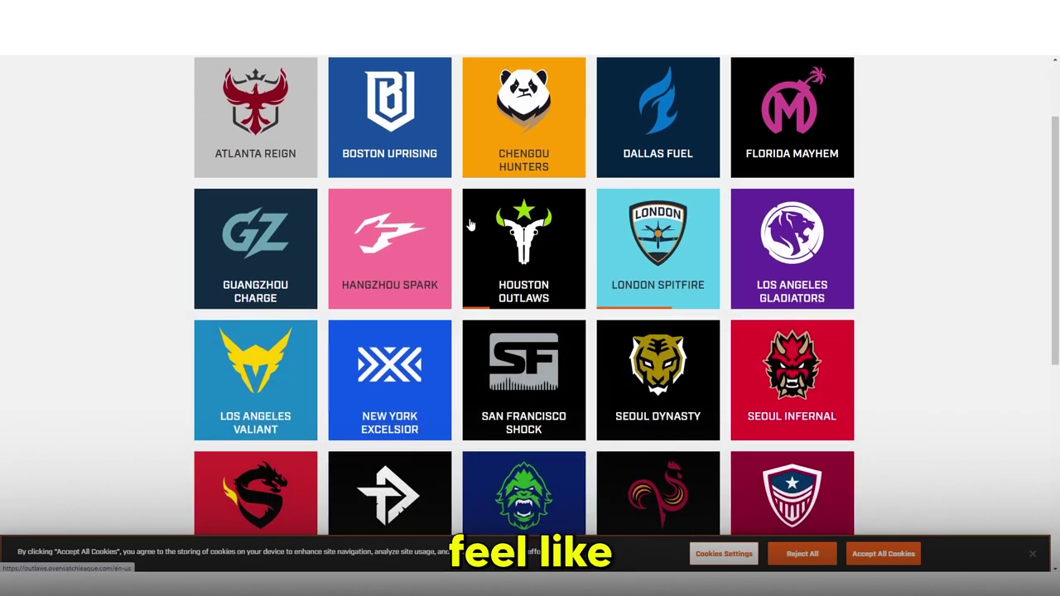
scroll(464, 226, "down", 1)
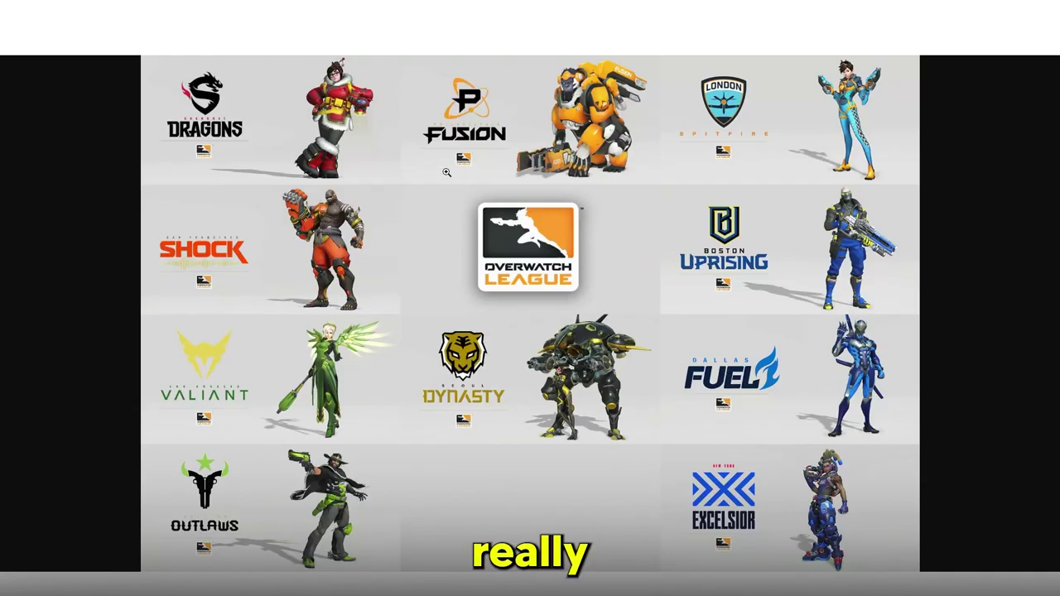
Enlarge the Overwatch League overview picture to examine how team logos combine with their lettering.
left_click(731, 134)
scroll(770, 169, "down", 3)
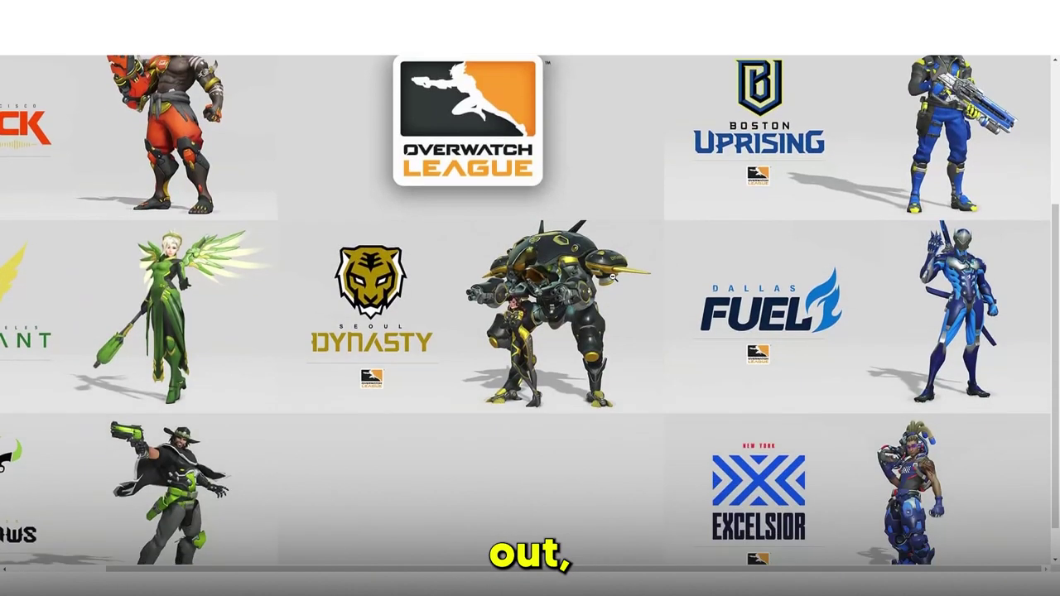
left_click(731, 285)
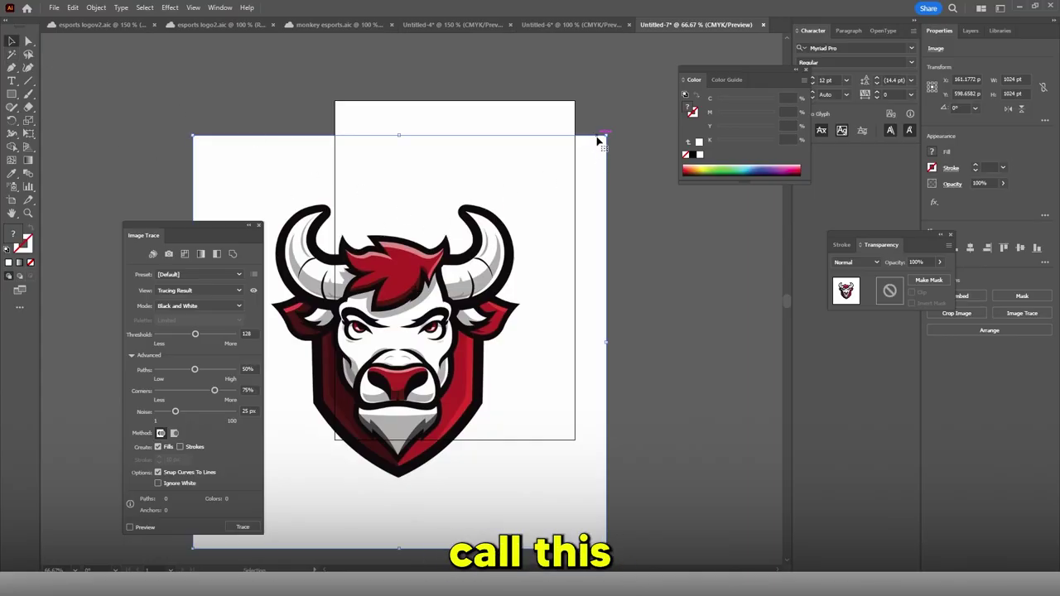
Return to Illustrator, scale the bull head image down to about 623 pt square and centre it on the artboard.
left_click_drag(606, 135, 441, 255)
left_click_drag(408, 320, 554, 172)
mouse_move(523, 235)
left_mouse_down()
mouse_move(501, 241)
mouse_move(522, 240)
left_mouse_up()
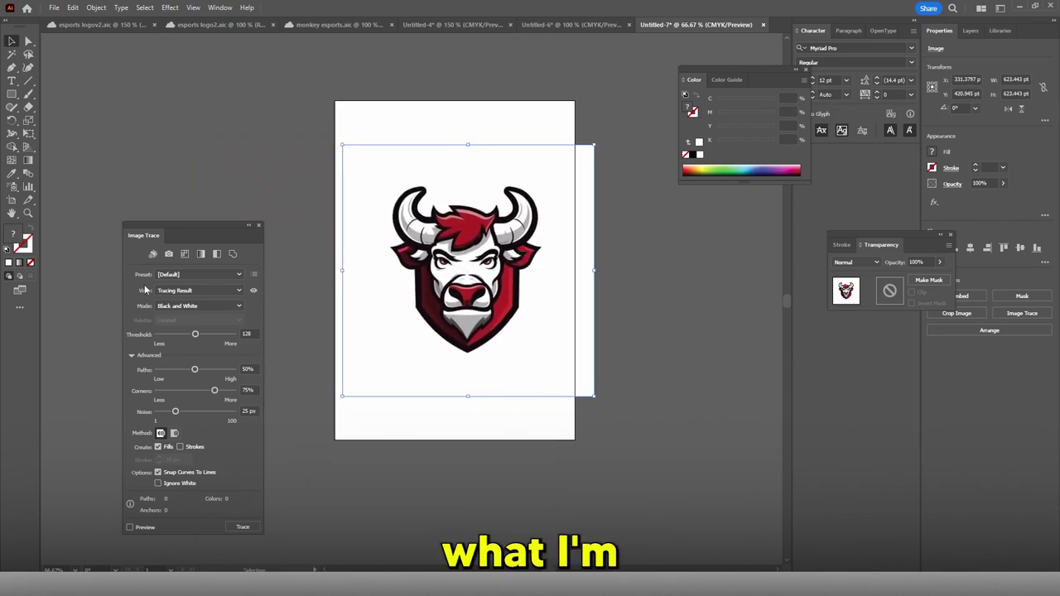
left_click_drag(422, 247, 409, 248)
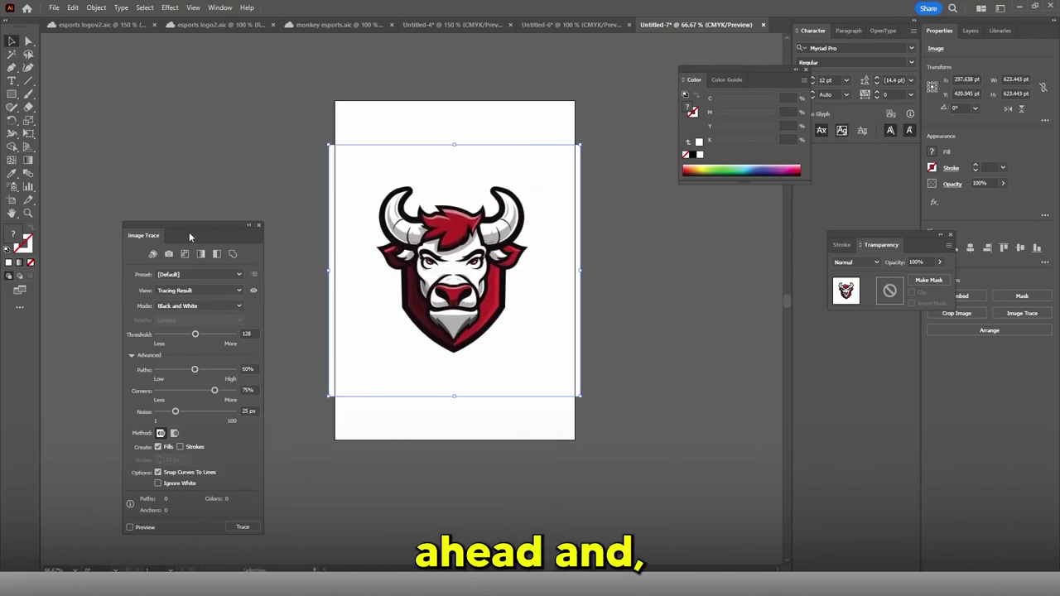
Trace the bull head image with the 6 Colors preset and inspect the result up close.
left_click(199, 274)
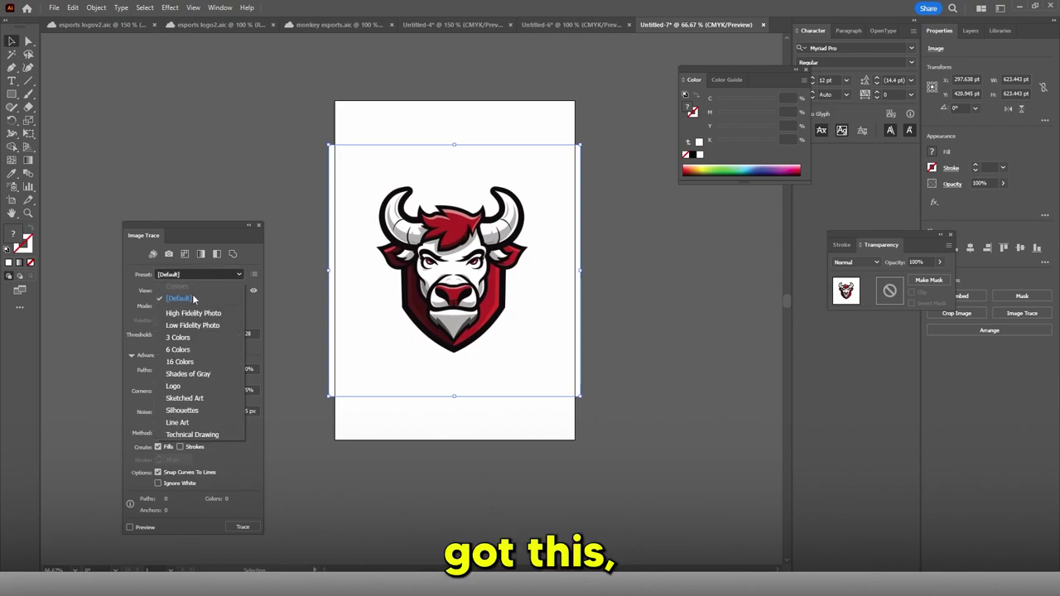
left_click(234, 346)
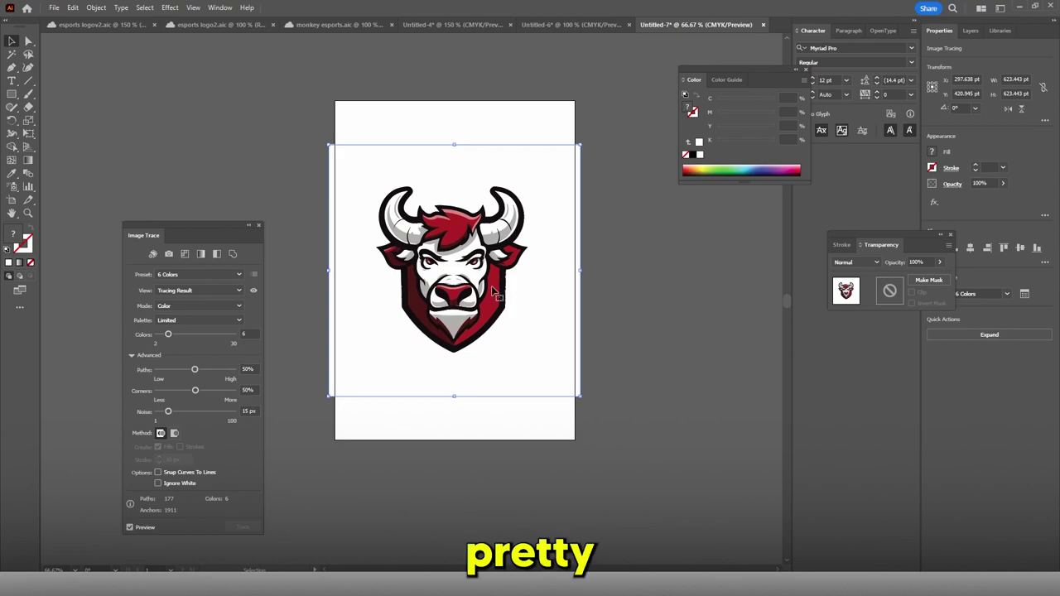
scroll(501, 290, "up", 10)
scroll(501, 296, "down", 6)
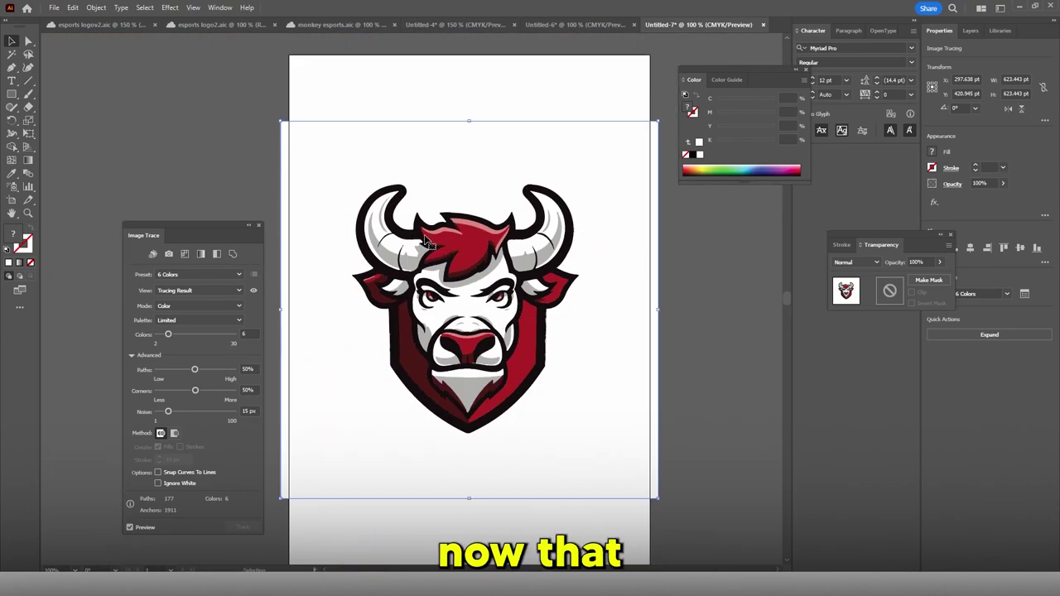
Expand the traced bull head into vector paths and delete the white background shape behind it.
left_click(947, 337)
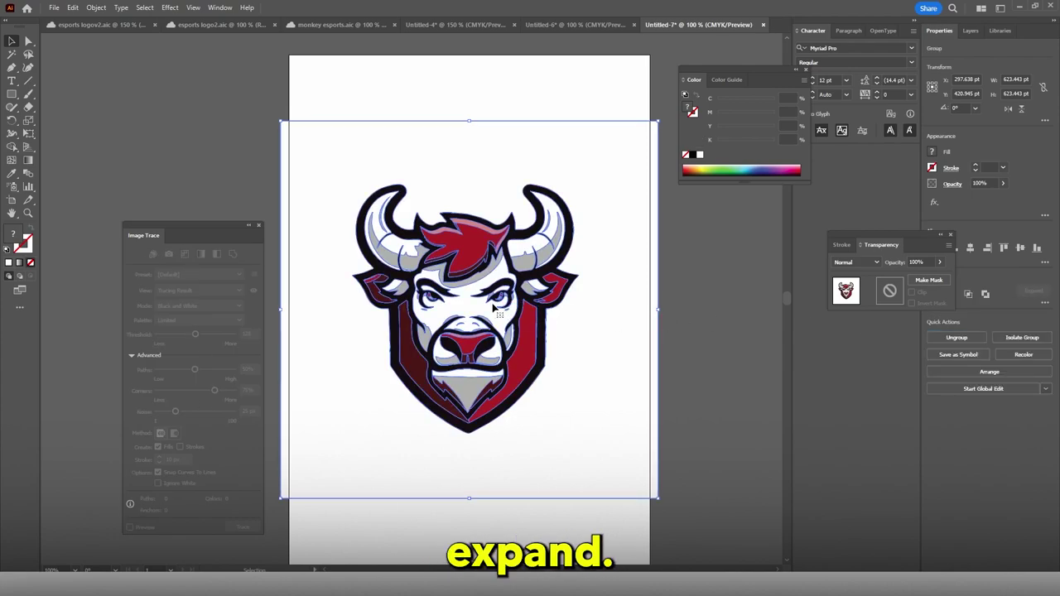
double_click(618, 310)
left_click(607, 259)
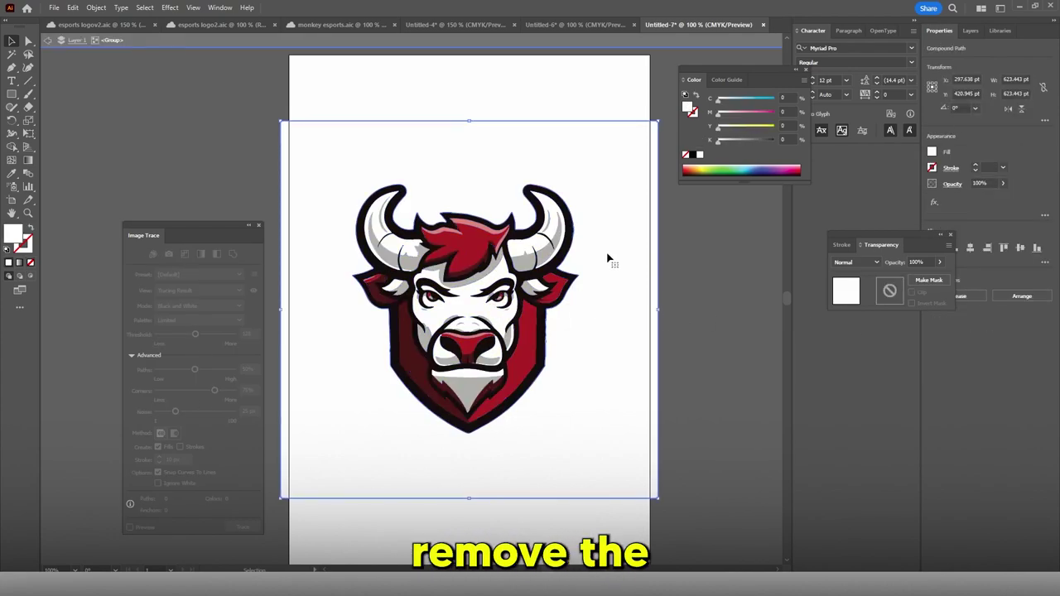
key("Delete")
left_click(472, 318)
double_click(560, 168)
Move the bull head off the artboard to check its cut-out background, and place it back on the artboard.
left_click_drag(586, 160, 685, 419)
scroll(657, 321, "down", 2)
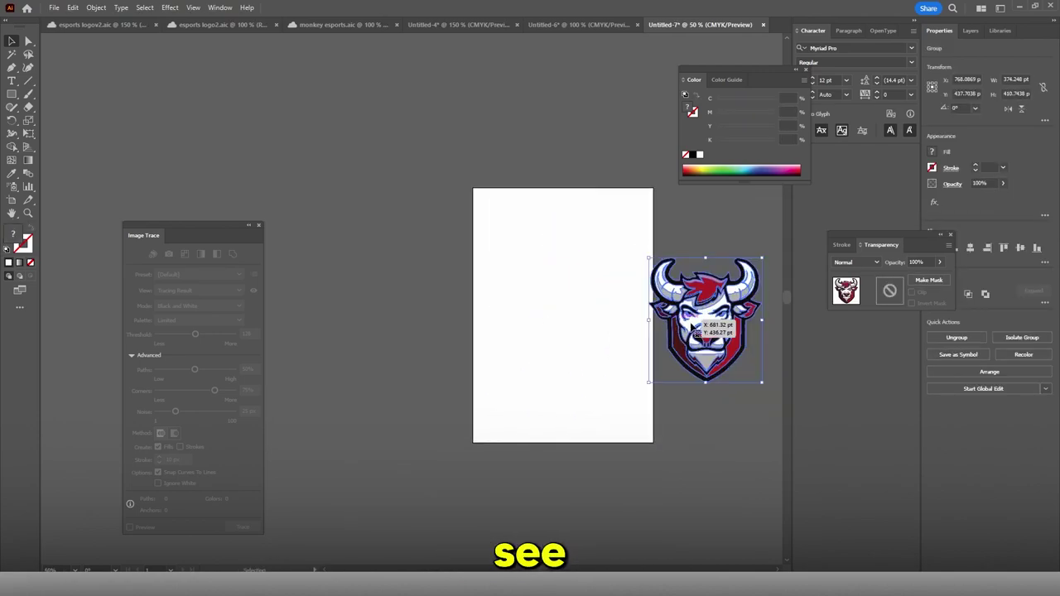
left_click_drag(742, 346, 667, 314)
left_click(667, 314)
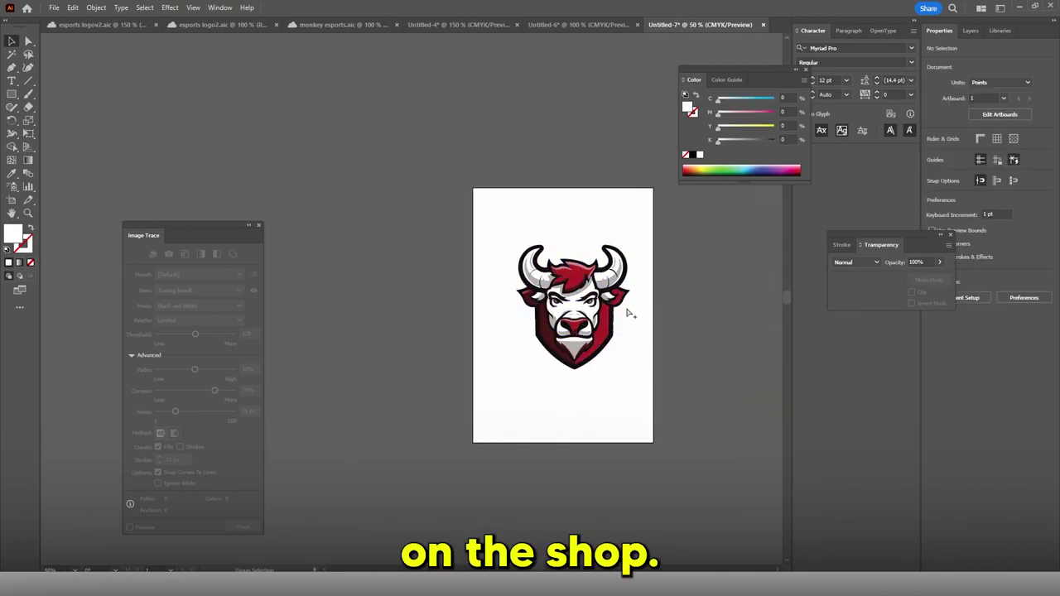
scroll(620, 310, "up", 2)
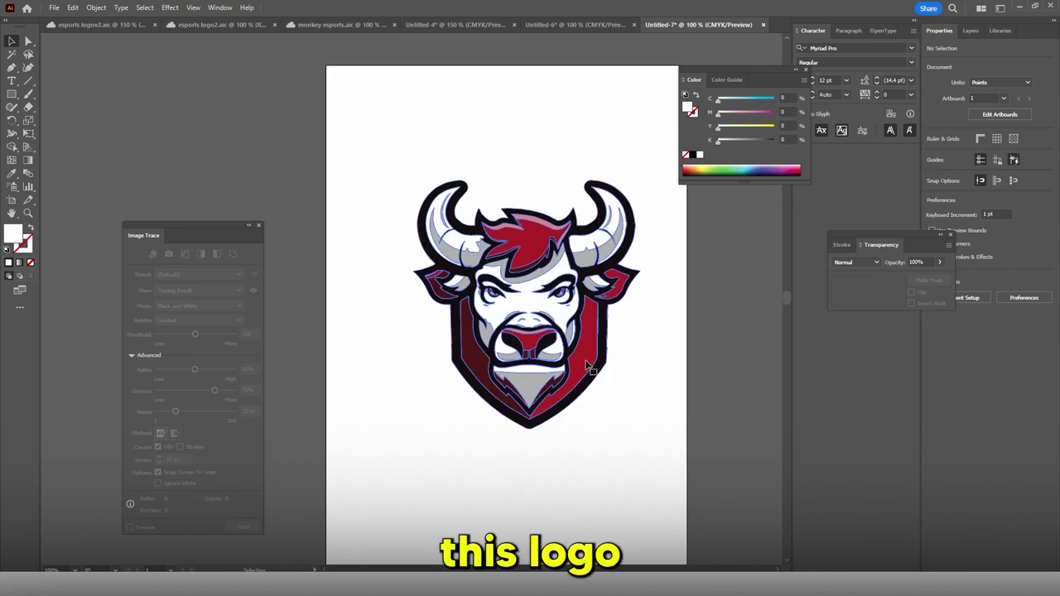
Scale the bull head down to about half its size and move it toward the artboard's upper left.
key("ctrl+a")
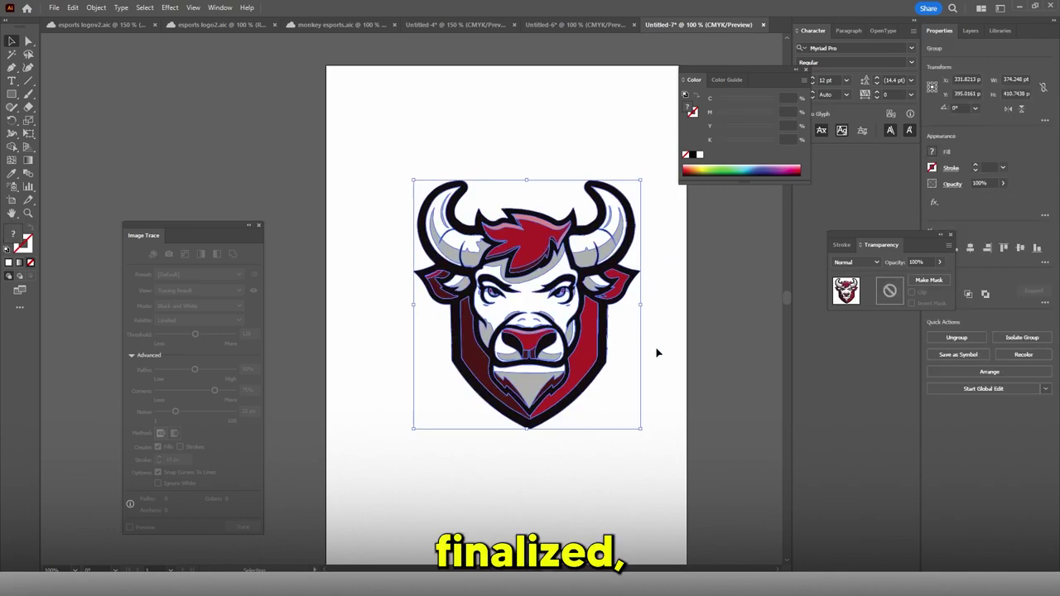
left_click_drag(643, 430, 515, 302)
left_click_drag(484, 266, 426, 291)
left_click(395, 213)
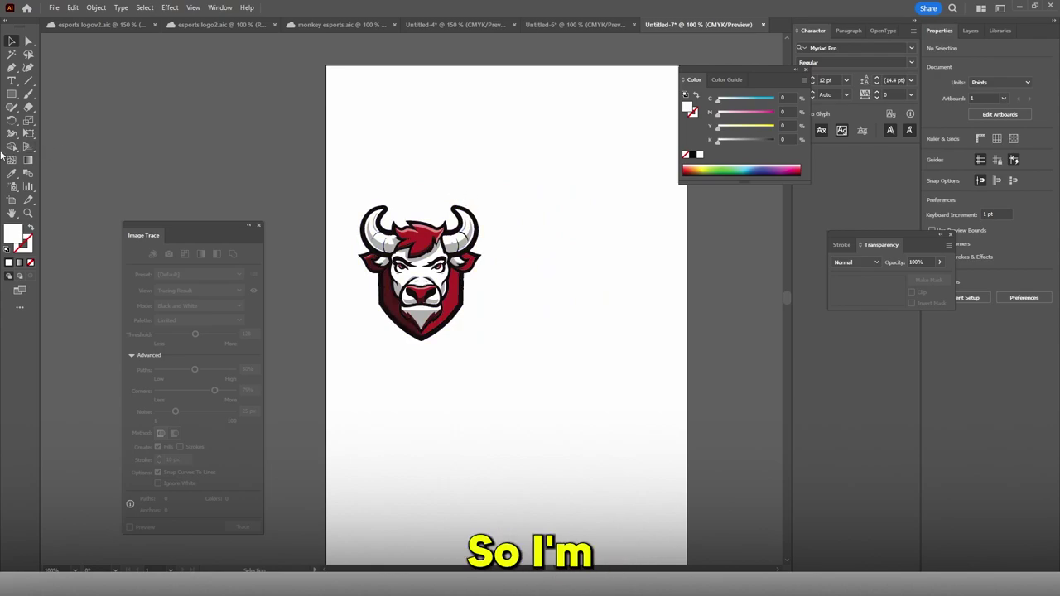
Add the text BOSTON to the right of the bull head and enlarge it to about 33 pt.
left_click(12, 81)
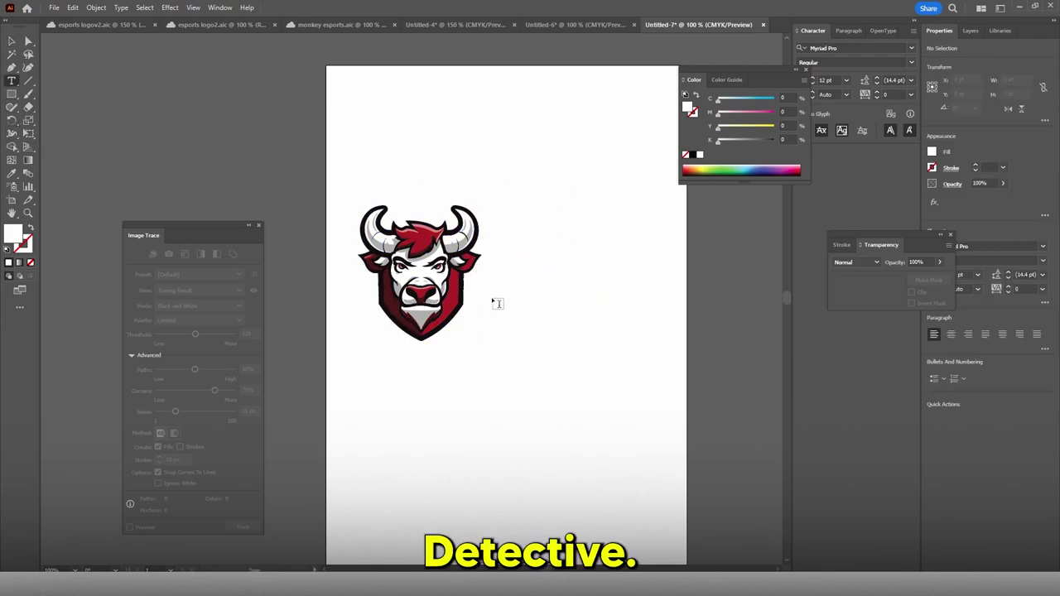
left_click(501, 269)
type("BOSTO")
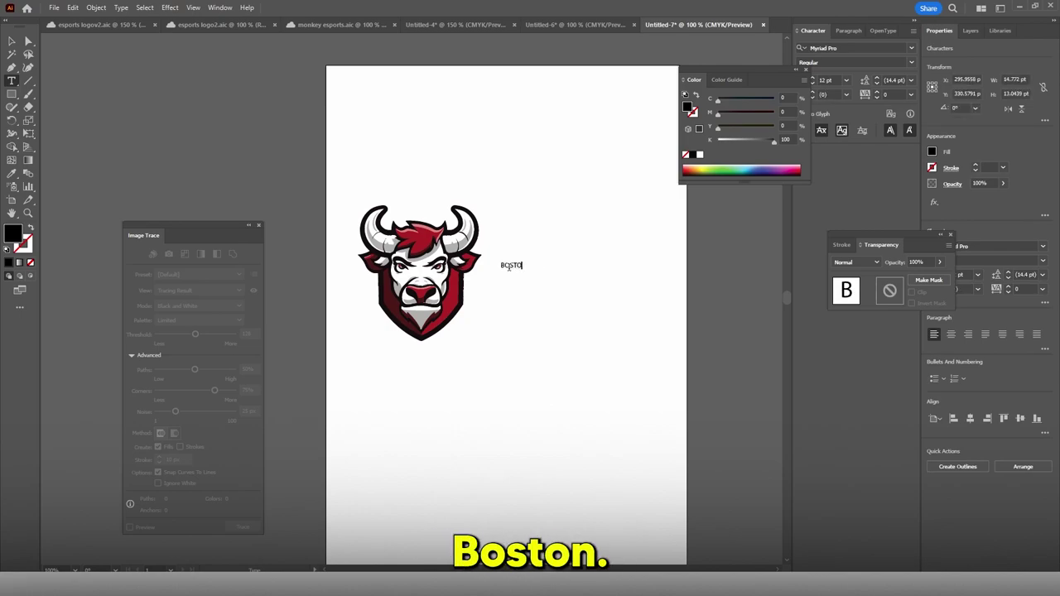
type("N")
key("ctrl+a")
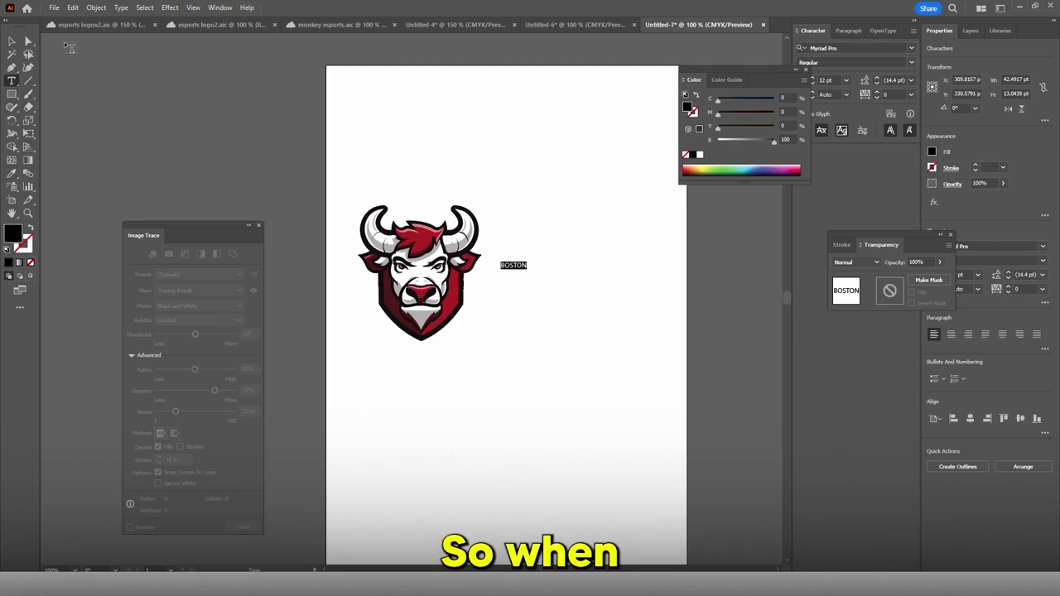
left_click(12, 42)
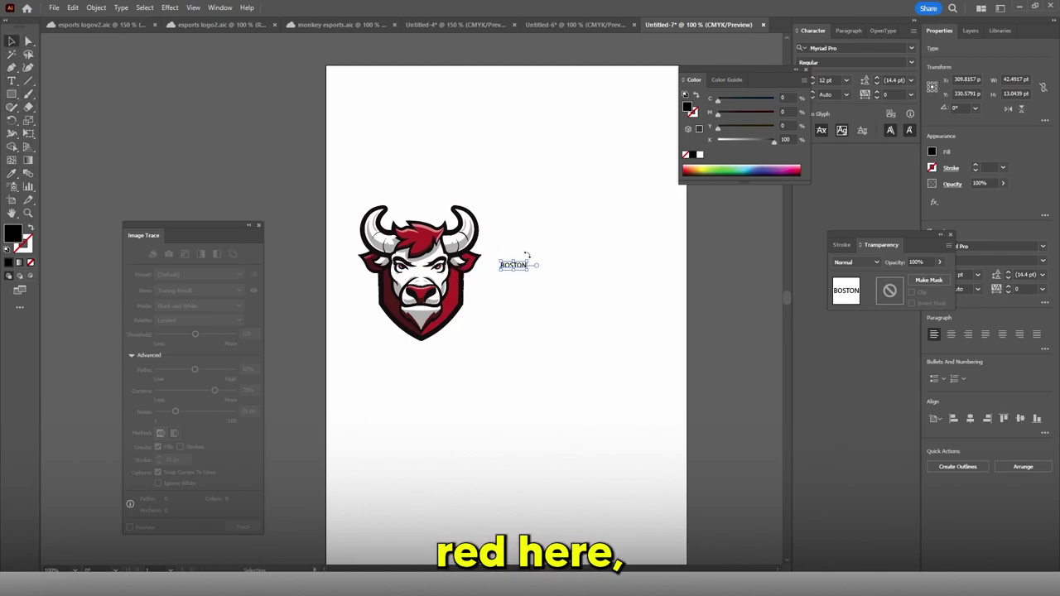
left_click_drag(528, 259, 571, 242)
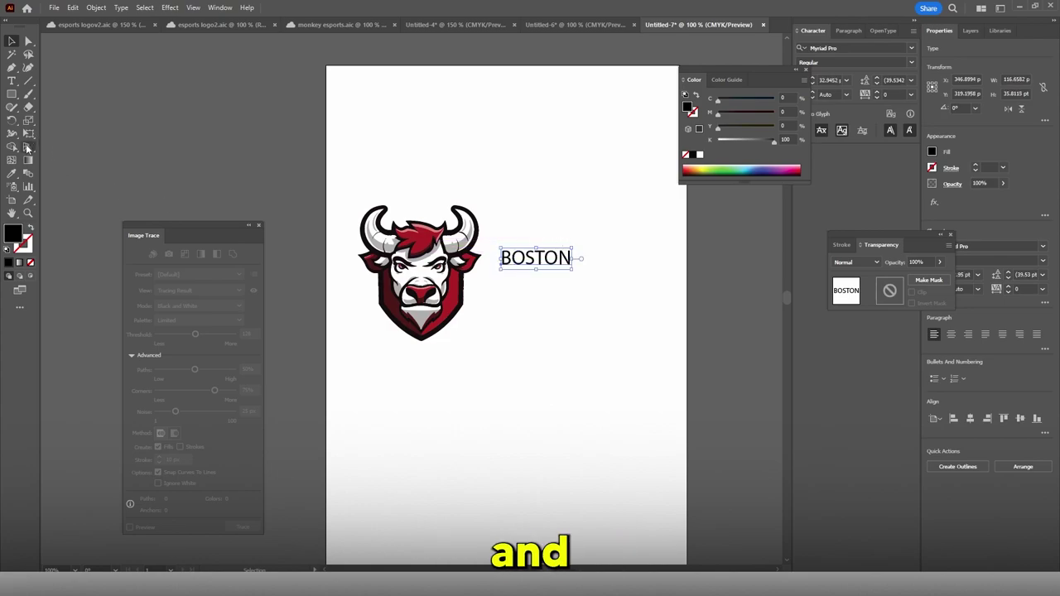
Colour the BOSTON text with the red sampled from the bull's hair.
left_click(12, 173)
left_click(427, 236)
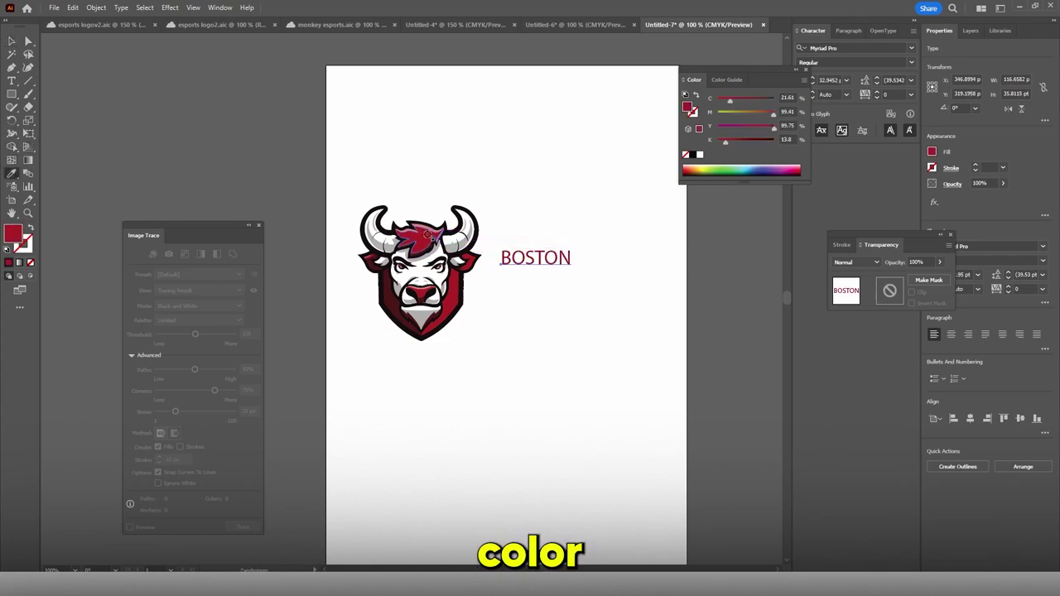
scroll(541, 265, "up", 3)
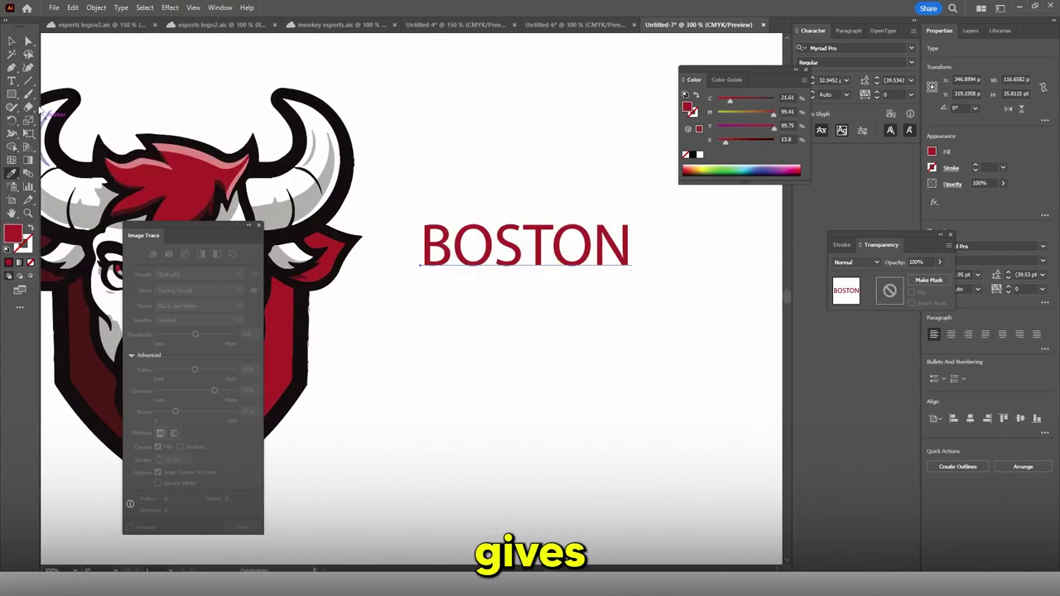
left_click(11, 41)
scroll(389, 166, "down", 3)
scroll(273, 174, "up", 1)
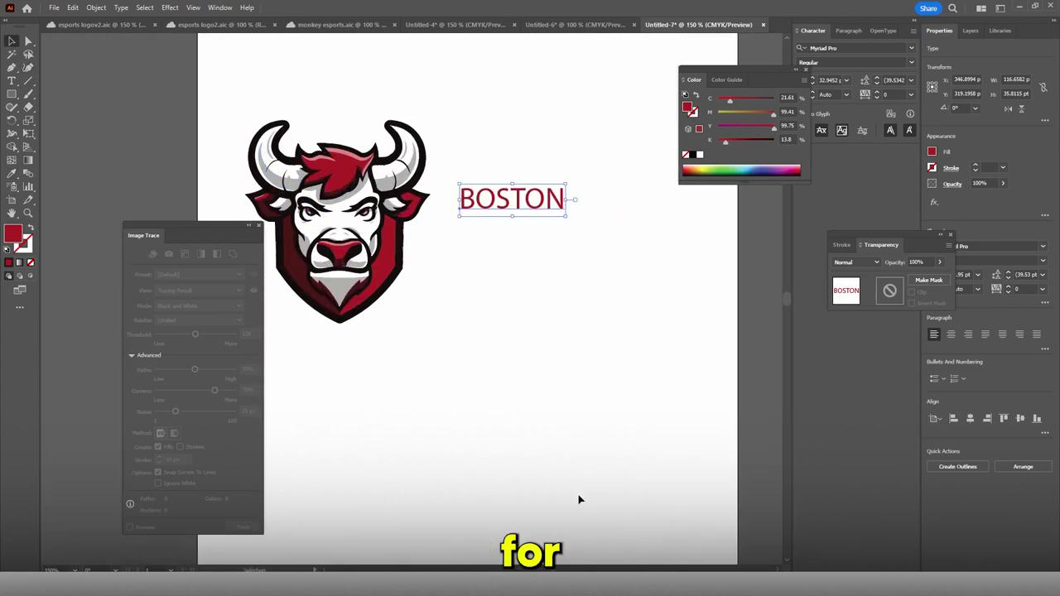
scroll(642, 348, "left", 3)
scroll(643, 331, "up", 3)
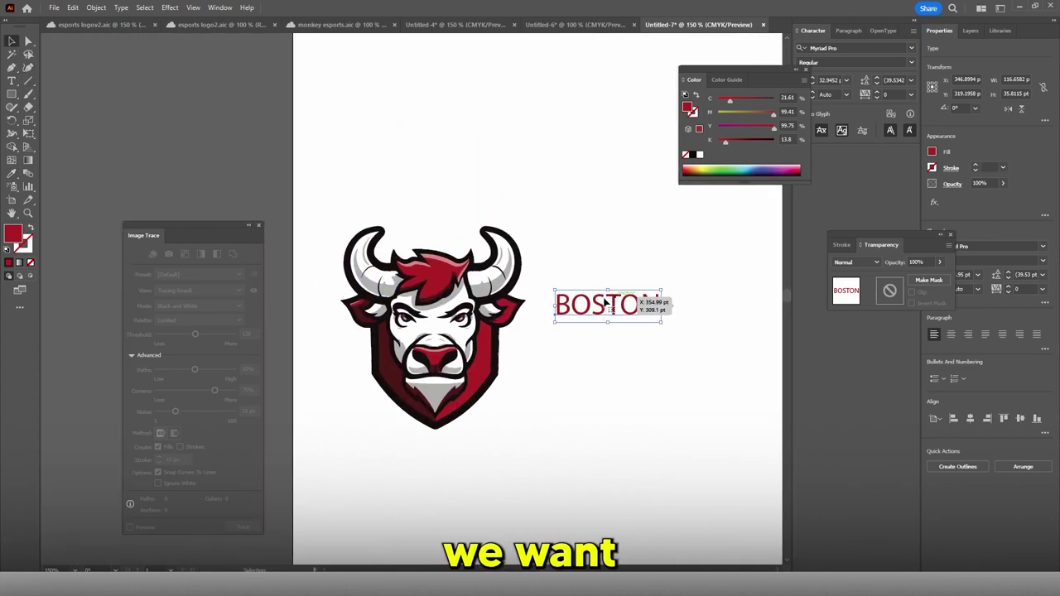
Change the font of the BOSTON text to Microgramma D Bold Extended.
left_click(12, 80)
left_click(581, 304)
key("ctrl+a")
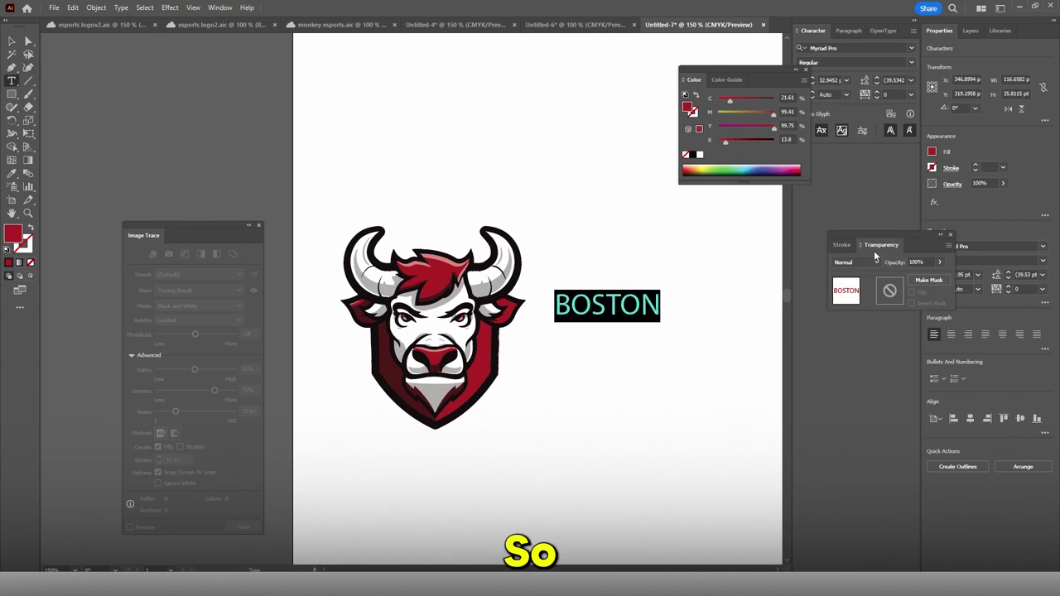
left_click(911, 48)
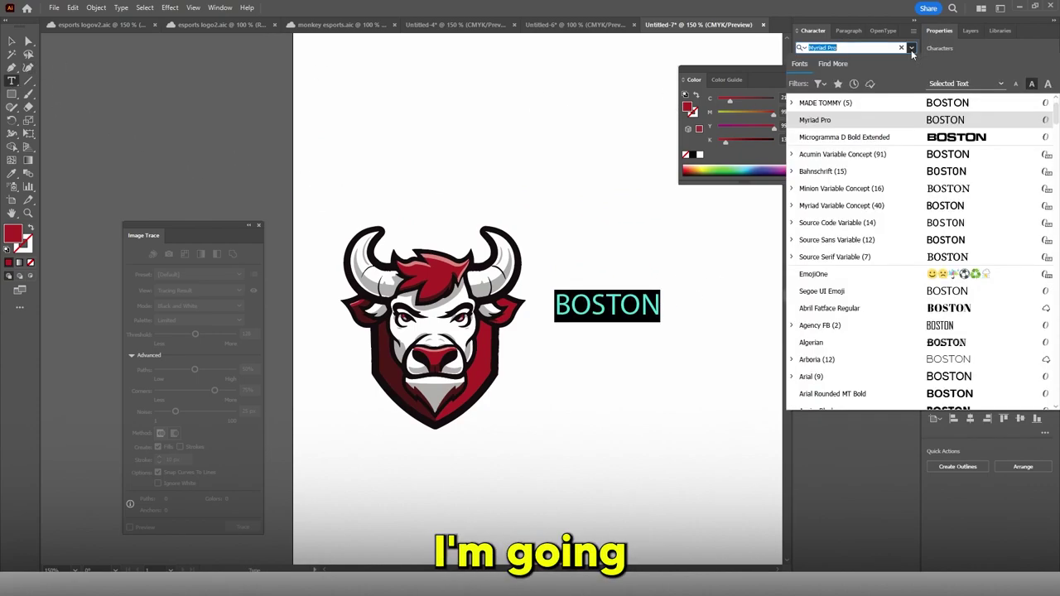
left_click(905, 139)
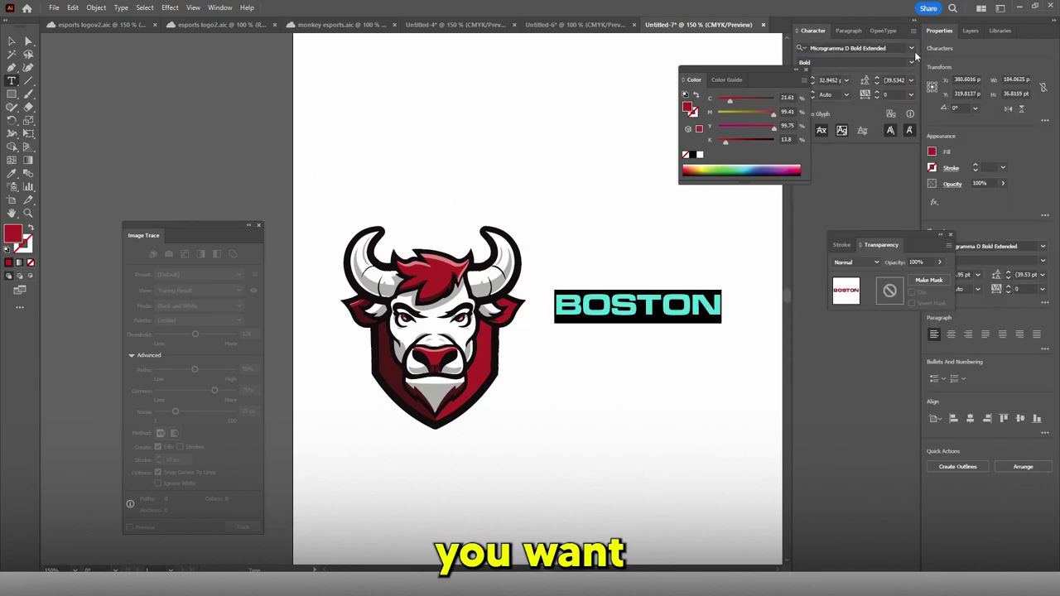
Preview other fonts on the BOSTON text and keep Microgramma D Bold Extended.
left_click(911, 48)
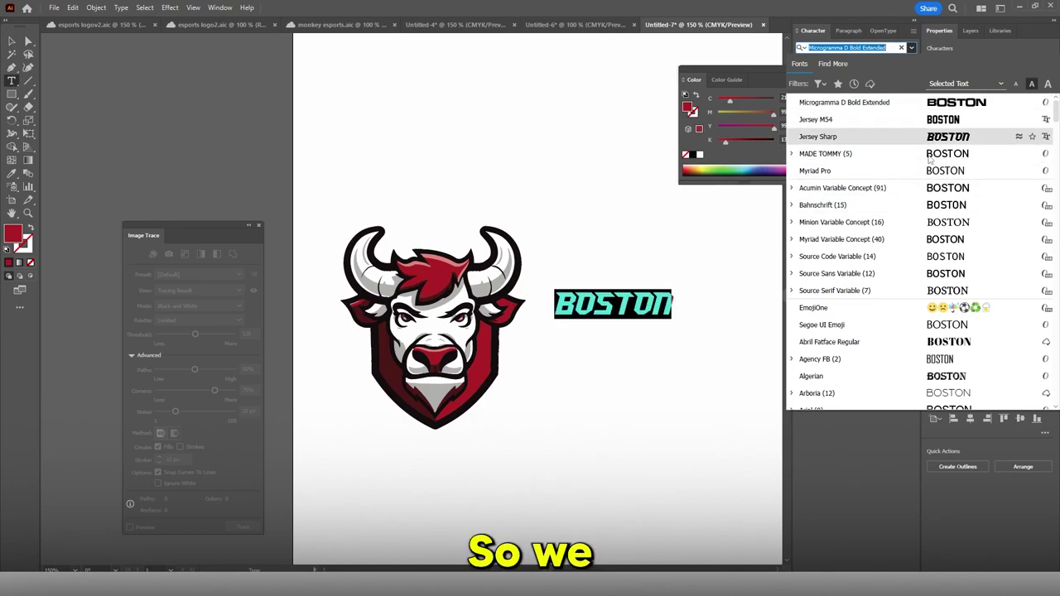
scroll(921, 236, "down", 5)
scroll(919, 238, "down", 10)
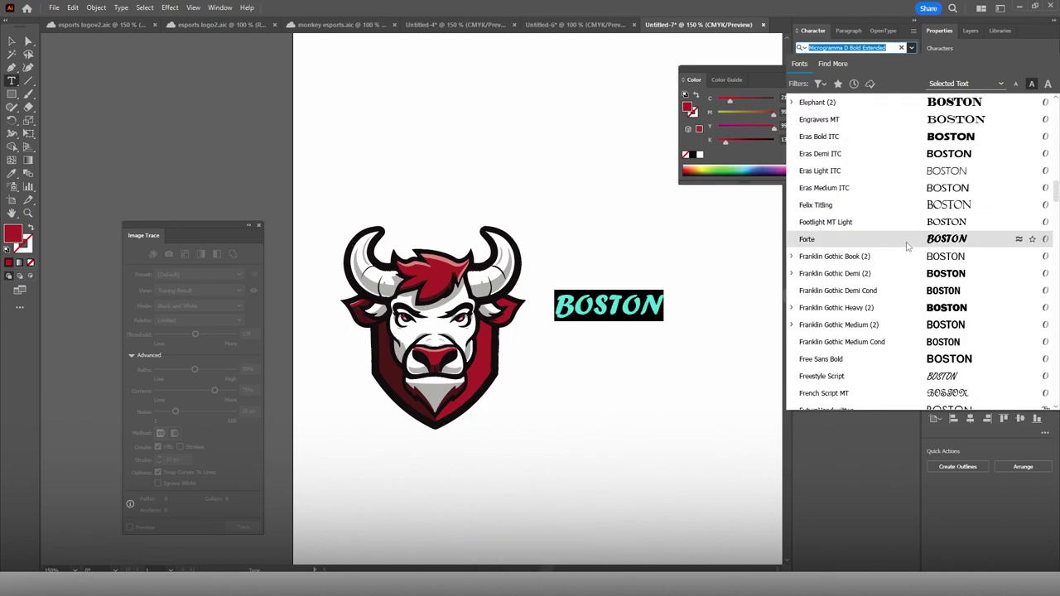
scroll(919, 286, "down", 8)
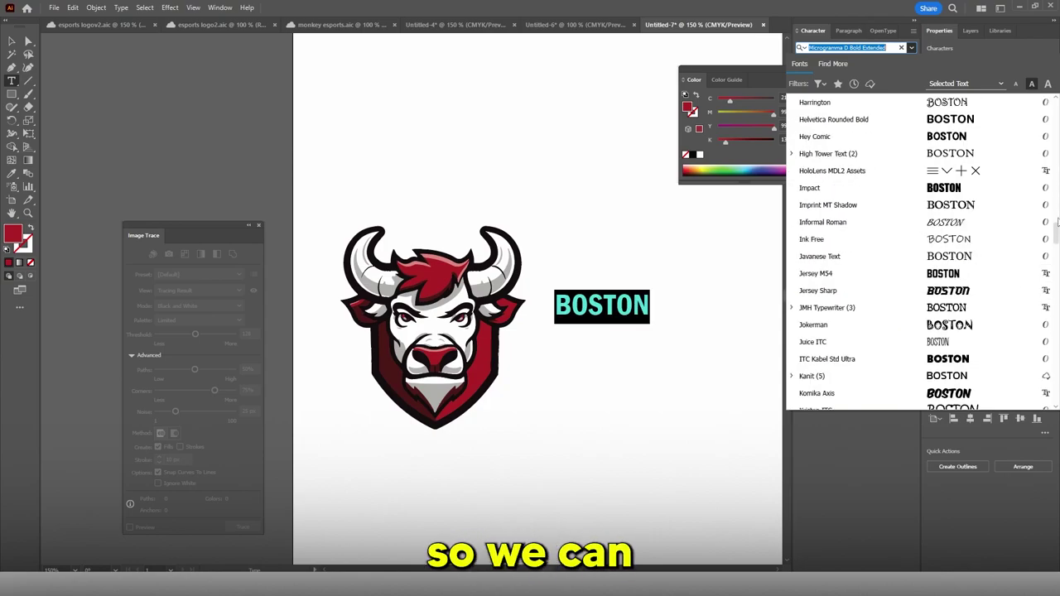
scroll(1050, 248, "down", 15)
scroll(1050, 254, "up", 20)
left_click(963, 104)
left_click(636, 303)
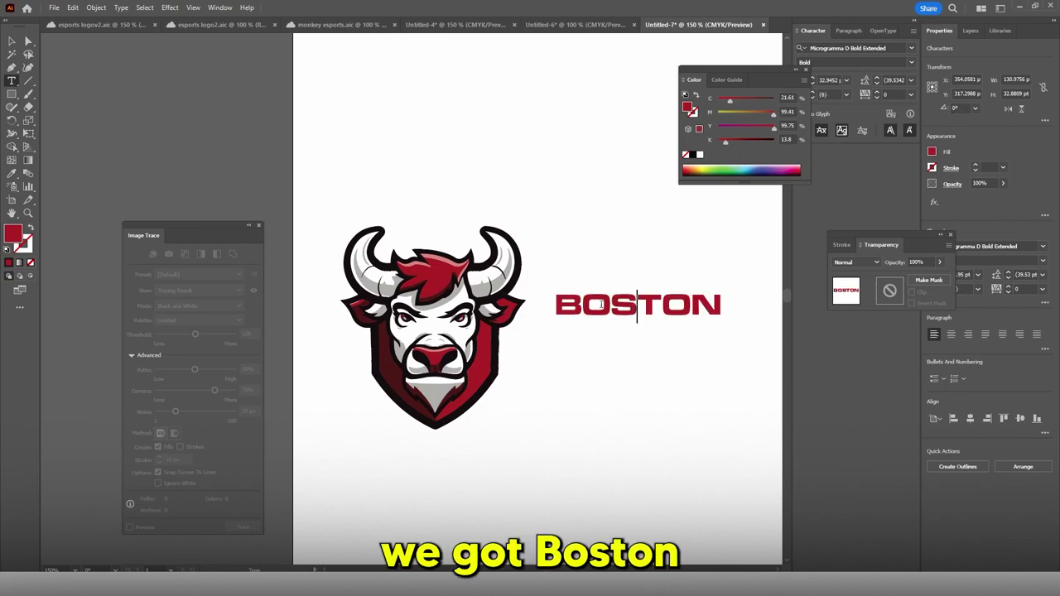
Widen the tracking of the whole BOSTON text, trying 40 and 200 before settling on 400.
left_click_drag(578, 306, 713, 300)
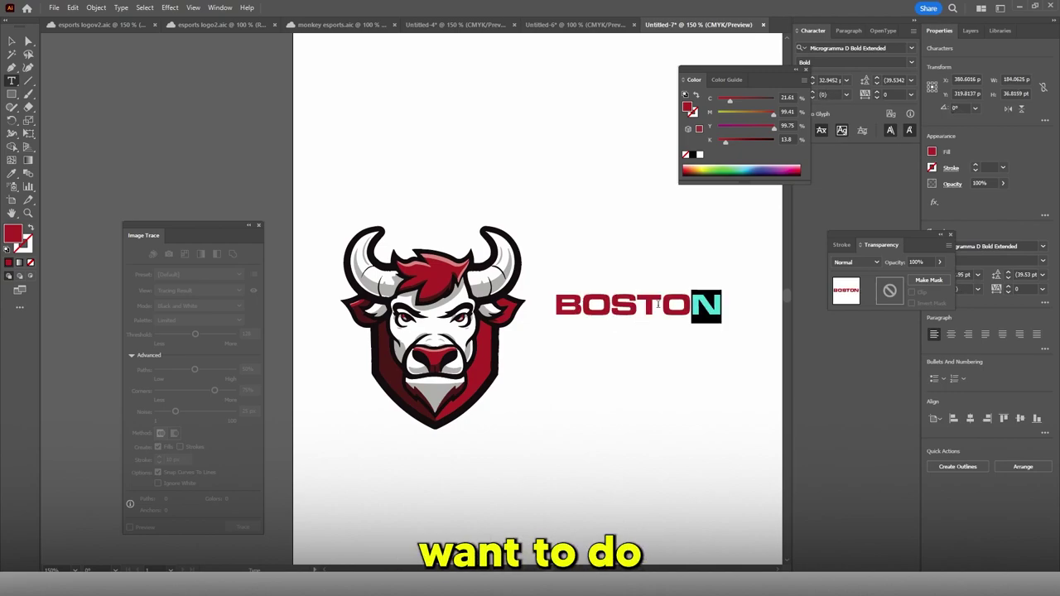
key("ctrl+a")
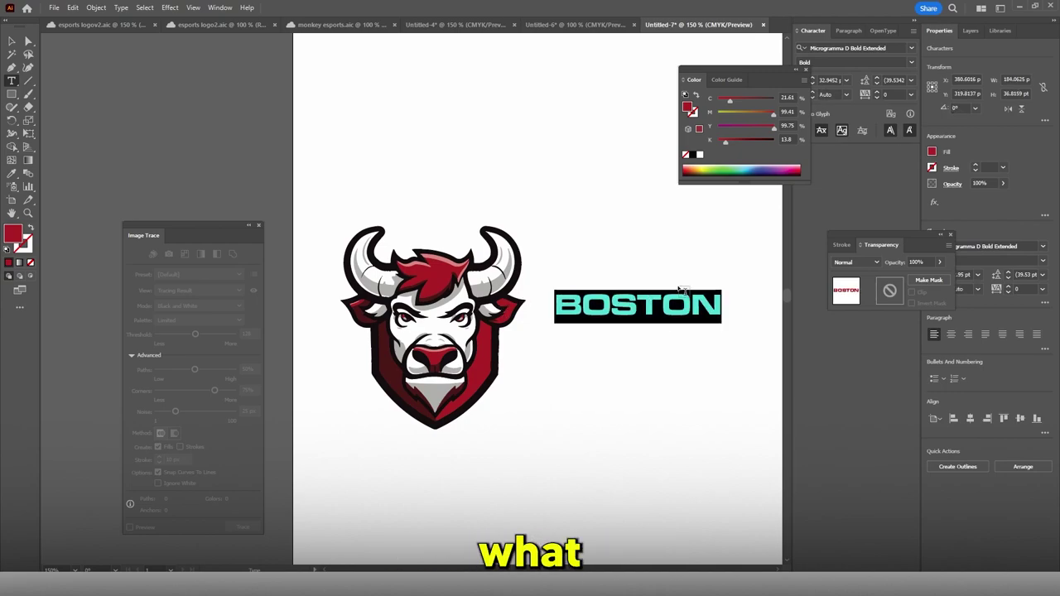
left_click(875, 92)
left_click(875, 92)
left_click(875, 92)
left_click(875, 92)
left_click(876, 92)
left_click(875, 92)
left_click_drag(894, 95, 830, 94)
type("40")
key("Return")
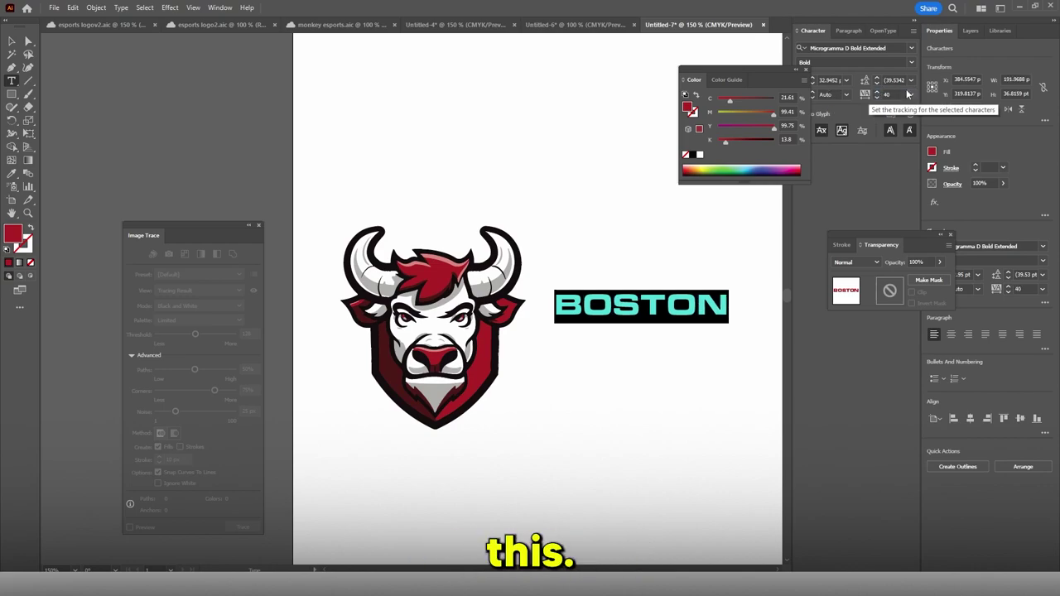
type("20")
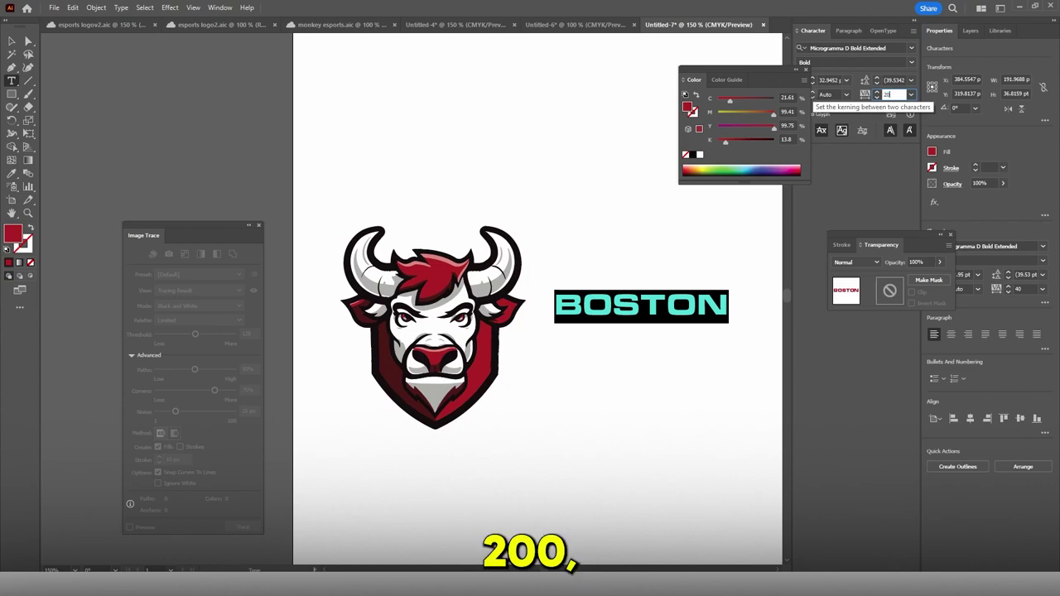
type("0")
key("Return")
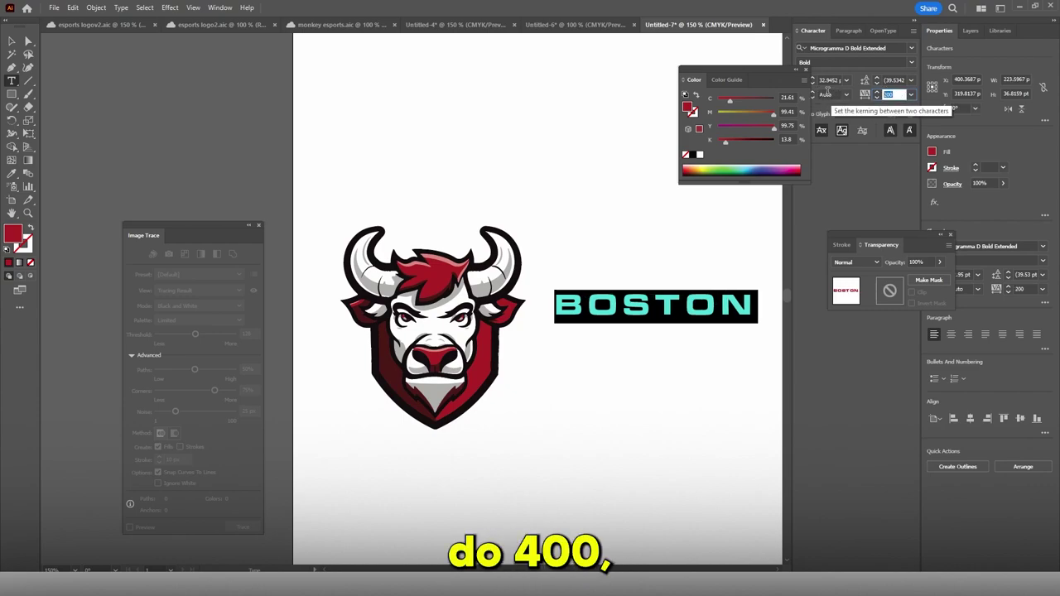
key("Return")
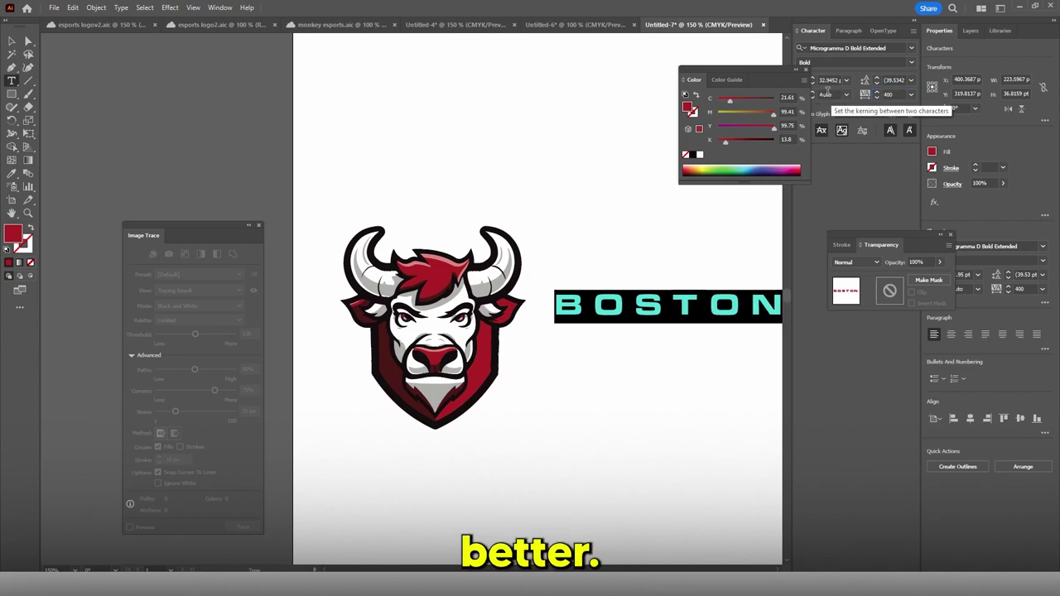
left_click(12, 40)
left_click(617, 255)
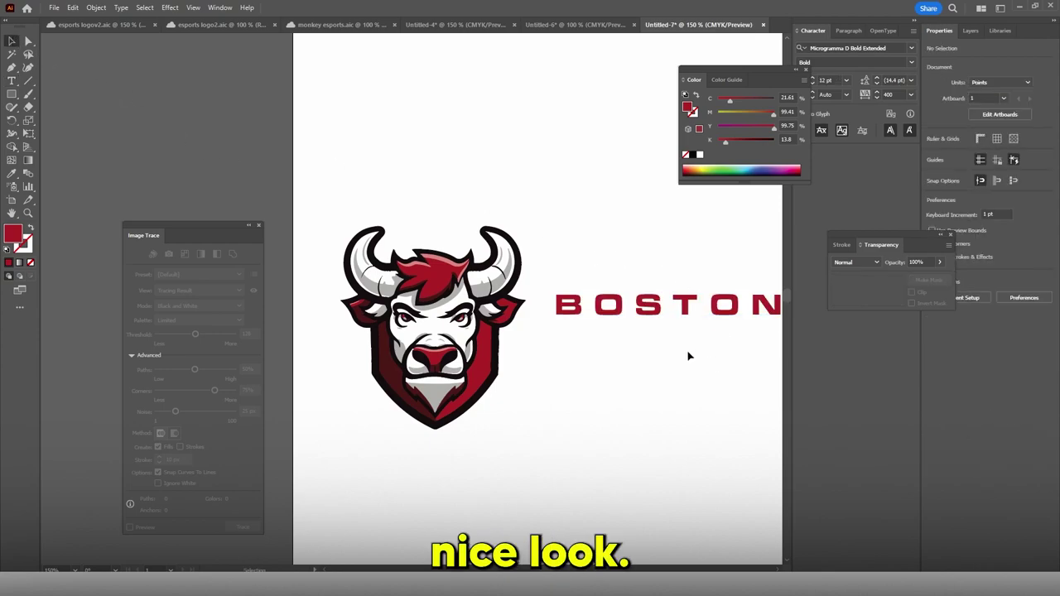
Move the BOSTON text up beside the upper part of the bull head and scale it down.
scroll(688, 356, "up", 1)
left_click_drag(688, 341, 685, 318)
scroll(684, 348, "down", 1)
scroll(684, 346, "down", 1)
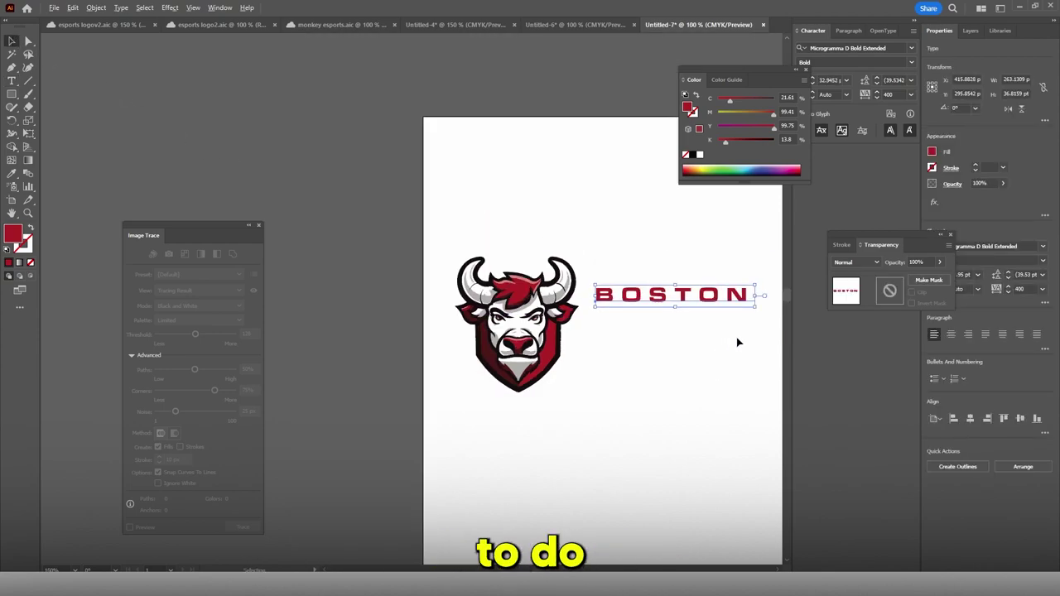
left_click(736, 338)
scroll(752, 331, "up", 1)
left_click(749, 284)
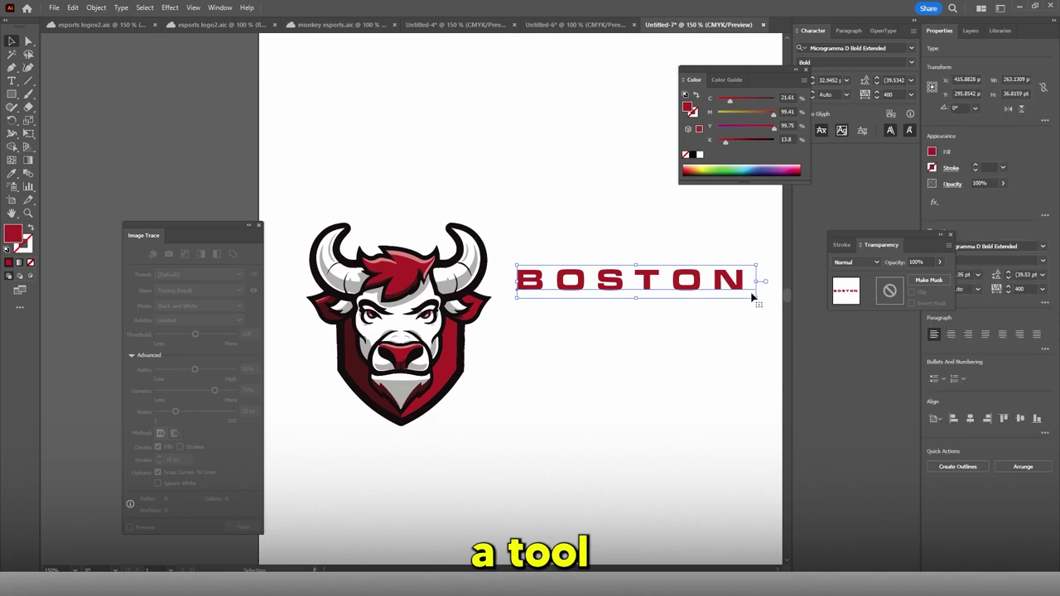
left_click_drag(752, 294, 696, 290)
left_click(626, 334)
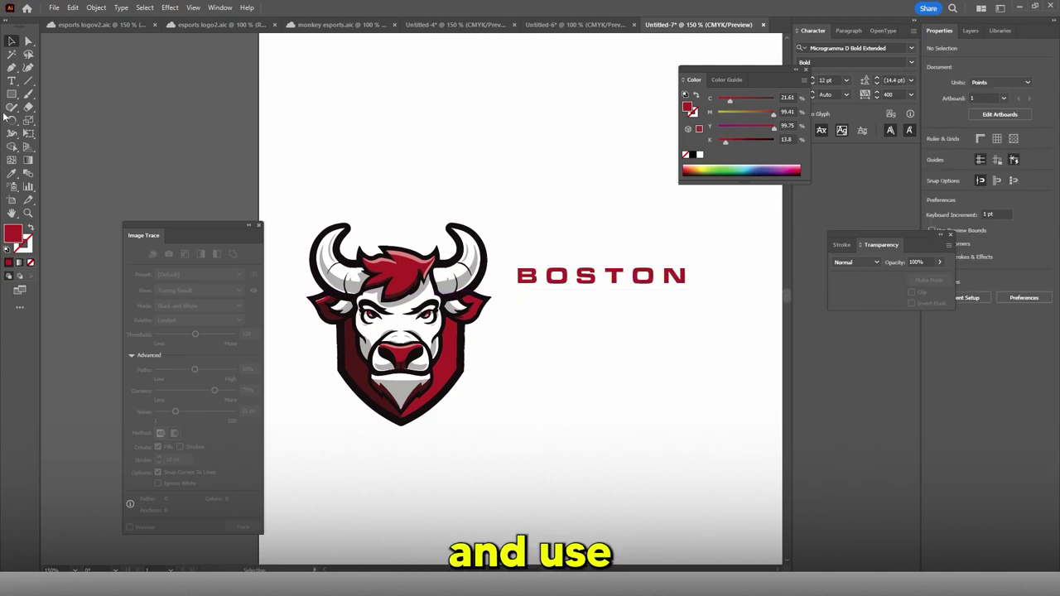
Add the text BULLS below BOSTON and select all of its characters.
key("t")
left_click(563, 348)
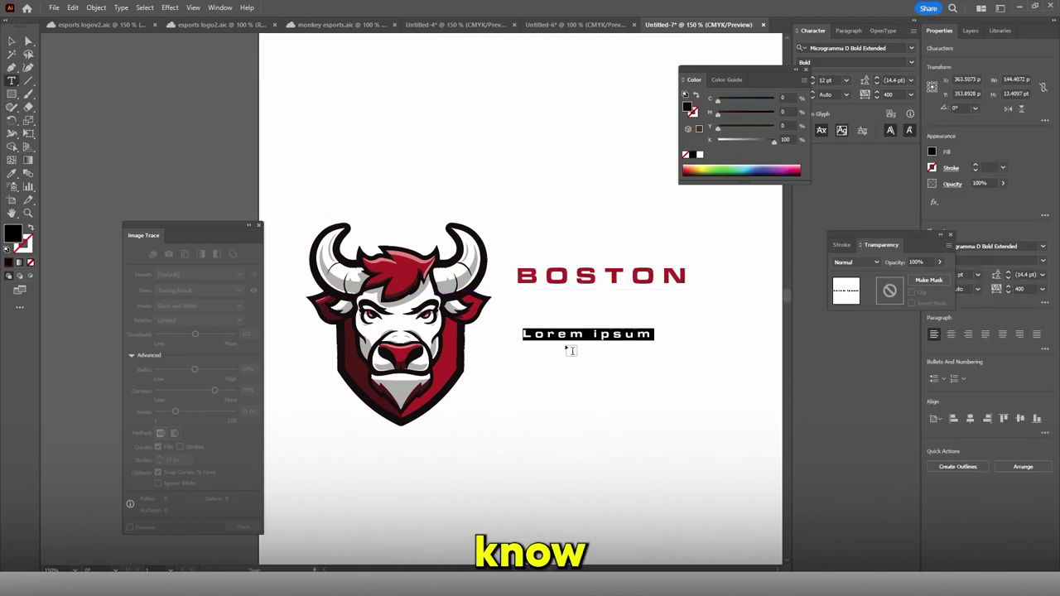
type("BULLS")
key("ctrl+a")
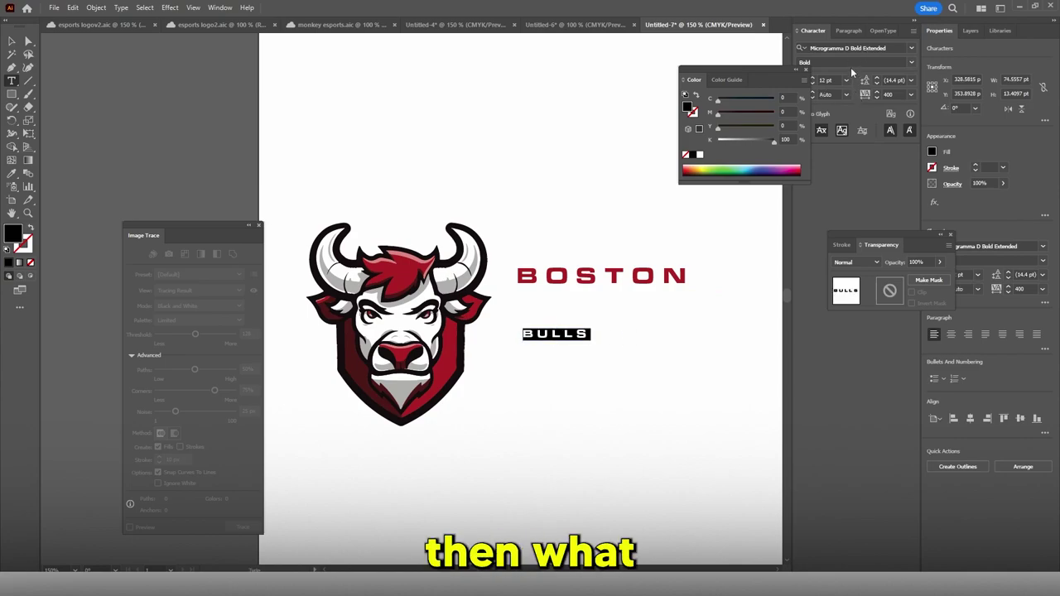
Set the BULLS text in Bebas Neue Bold with a tracking of 0.
left_click(846, 47)
type("BEB")
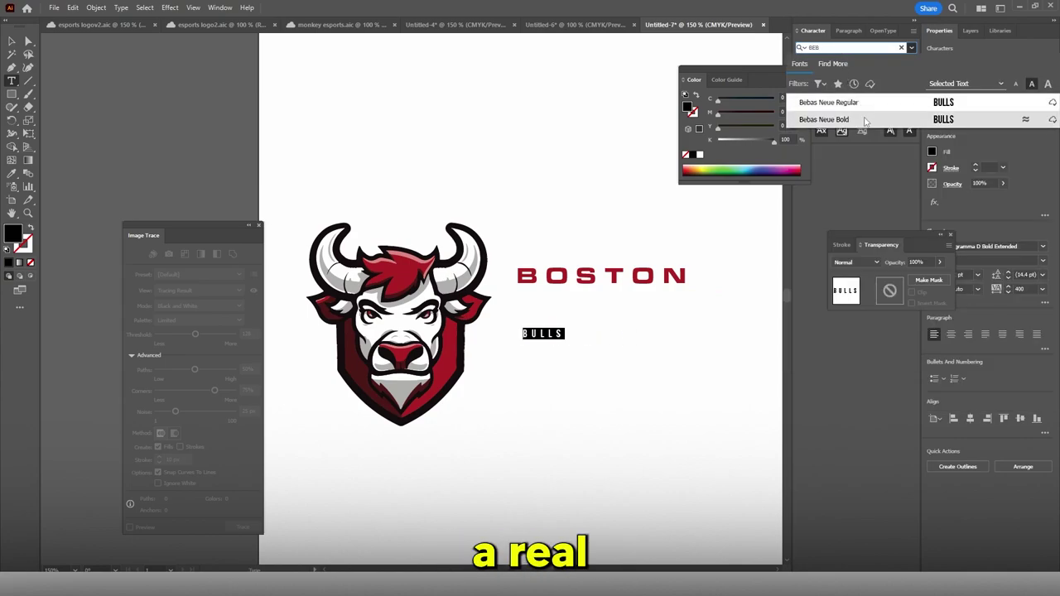
left_click(865, 118)
type("0")
key("Return")
key("Escape")
Scale BULLS up to about 106 pt beside the bull head and shrink BOSTON to about 18 pt directly above it.
left_click_drag(548, 341, 694, 389)
left_click_drag(667, 348, 667, 340)
left_click(682, 276)
left_click_drag(696, 290, 674, 284)
mouse_move(630, 272)
left_mouse_down()
mouse_move(649, 280)
mouse_move(634, 280)
left_mouse_up()
Widen the tracking of the whole BOSTON text, trying 600 before settling on 800.
double_click(618, 275)
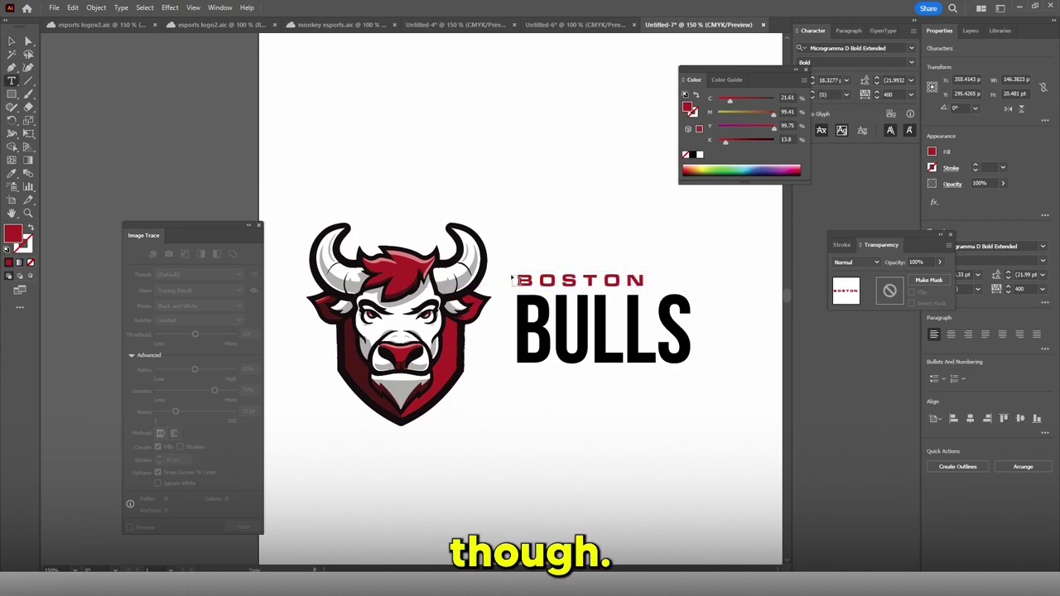
left_click_drag(501, 278, 651, 281)
left_click(893, 94)
type("60")
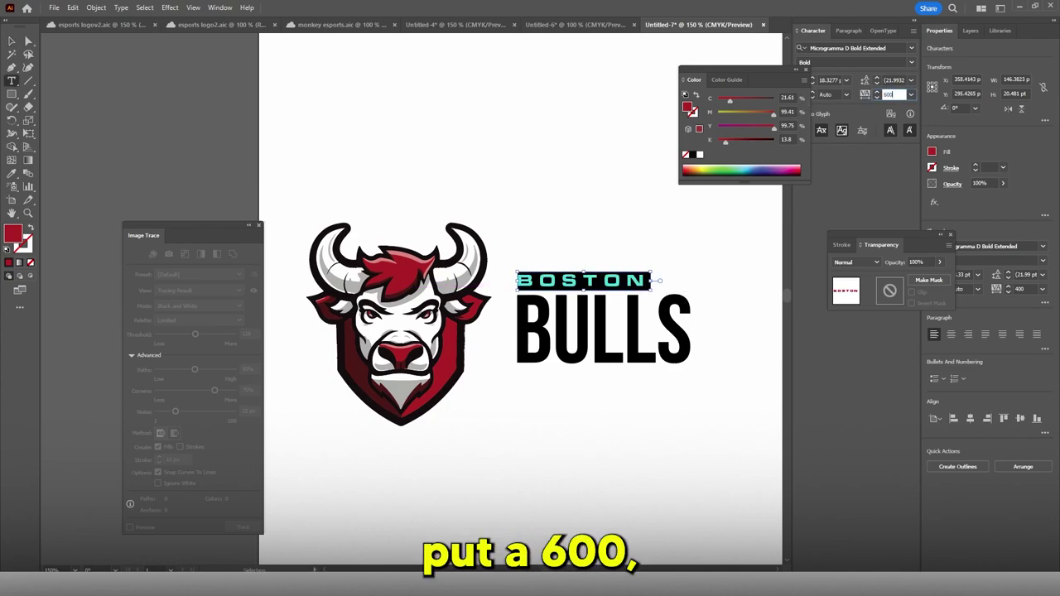
type("0")
key("Return")
type("800")
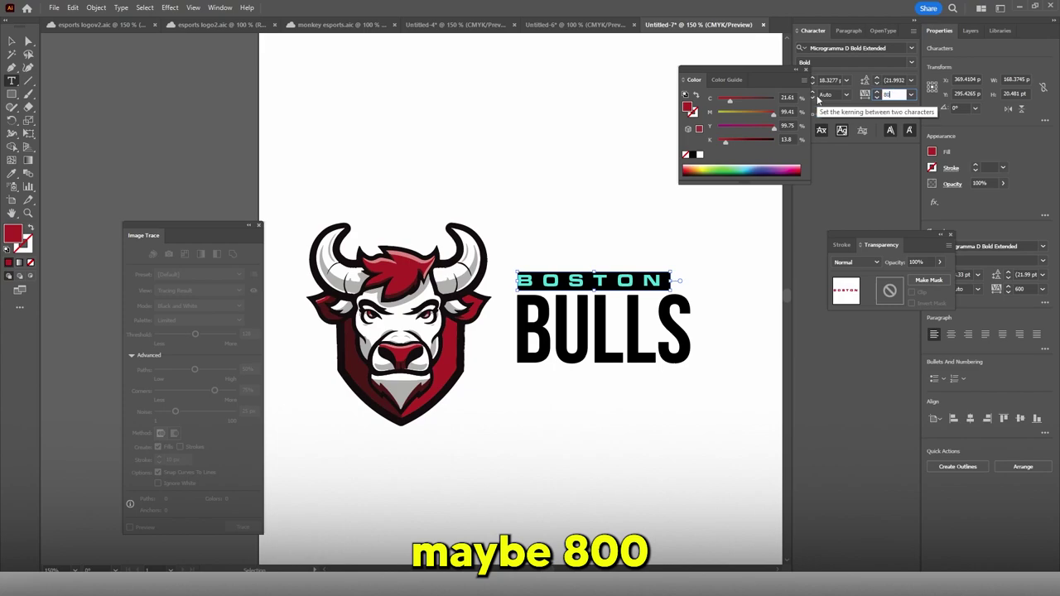
key("Return")
Tighten the tracking of BULLS, trying -10 and -40 before settling on -20, and nudge it down slightly from BOSTON.
left_click(11, 40)
left_click(653, 341)
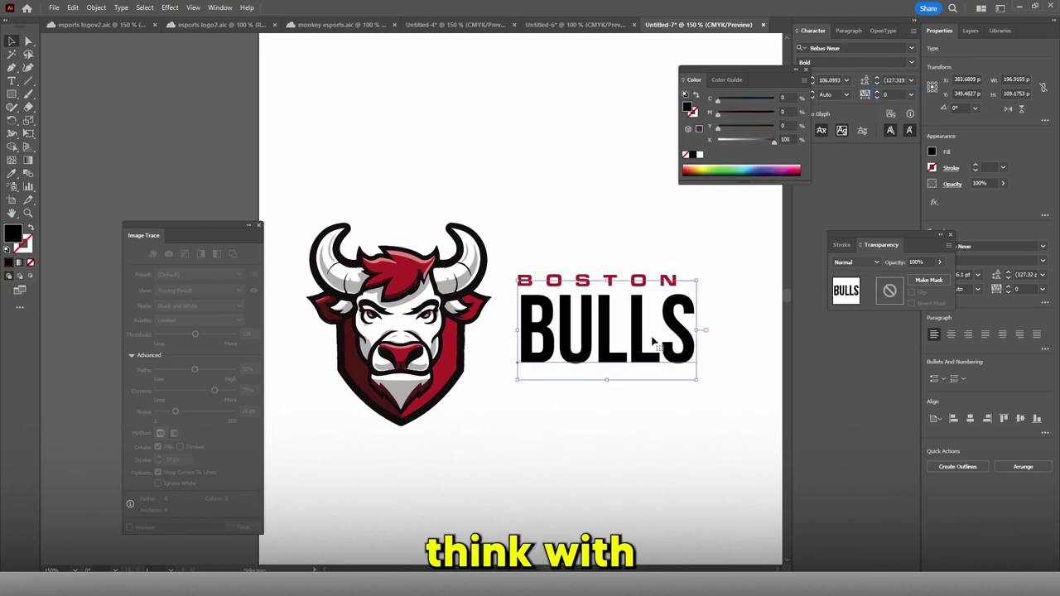
type("-10")
key("Return")
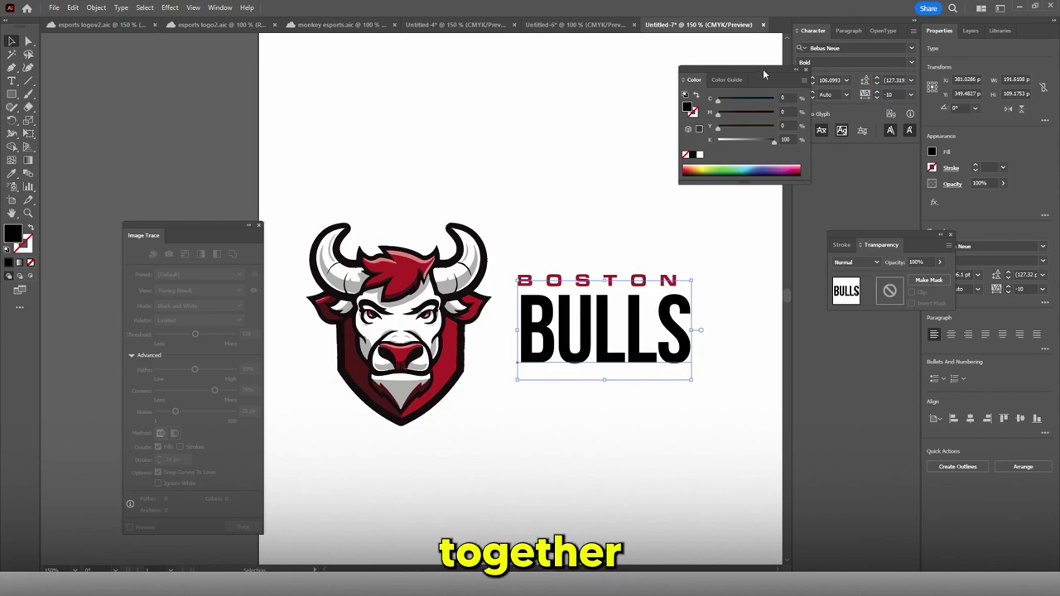
type("-40")
key("Return")
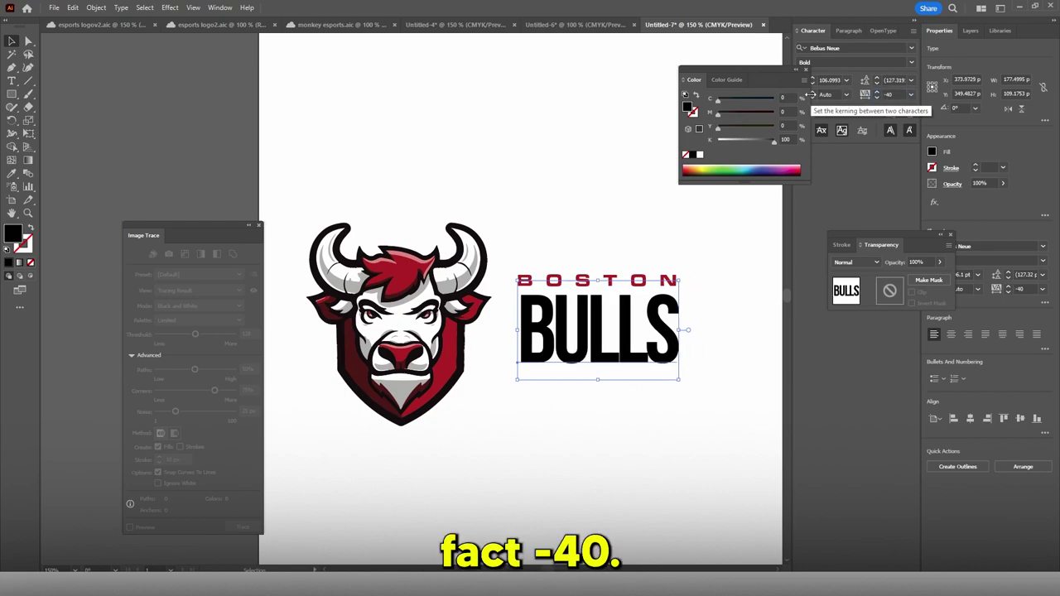
type("-20")
key("Return")
left_click_drag(647, 322, 646, 326)
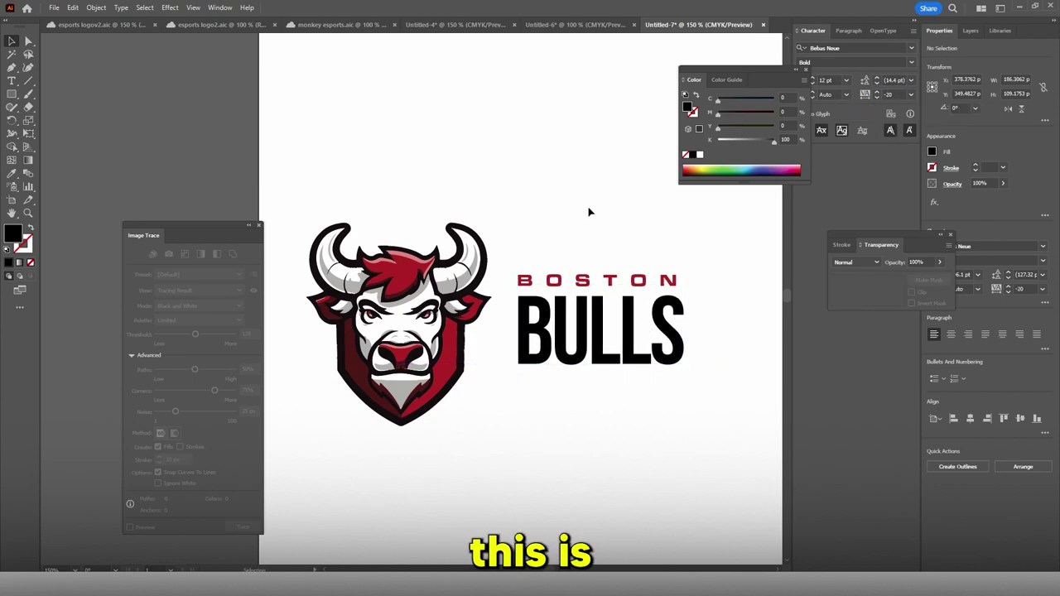
Move the bull head closer to the BOSTON BULLS lettering.
scroll(592, 229, "down", 3)
scroll(591, 229, "up", 2)
left_click_drag(456, 277, 480, 263)
left_click(603, 199)
scroll(622, 210, "up", 2)
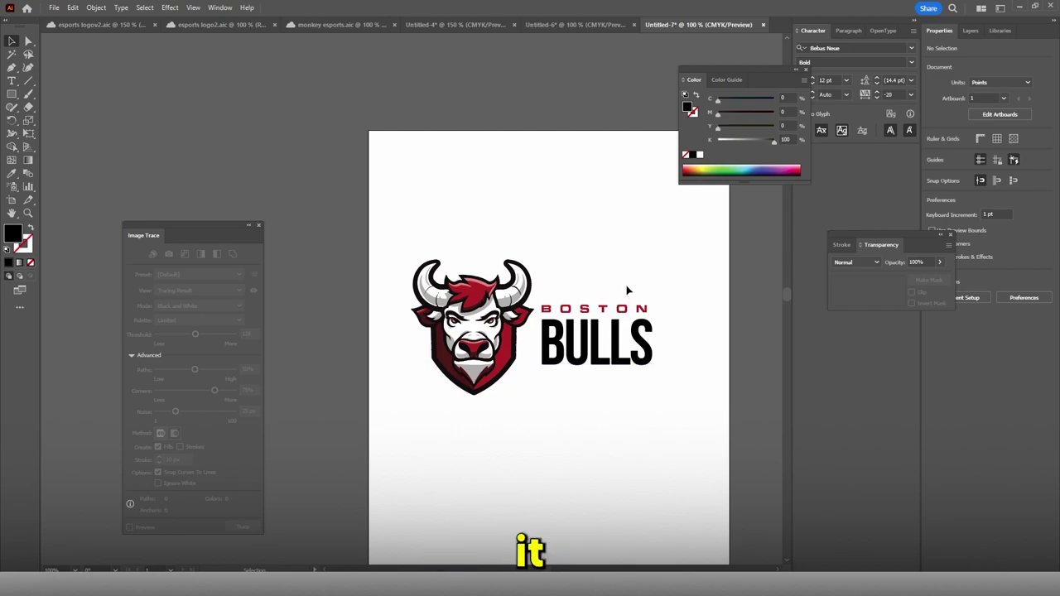
Scale BOSTON down and centre it above BULLS, undoing the unwanted adjustments along the way.
scroll(530, 387, "down", 3)
scroll(525, 374, "up", 2)
scroll(558, 372, "up", 2)
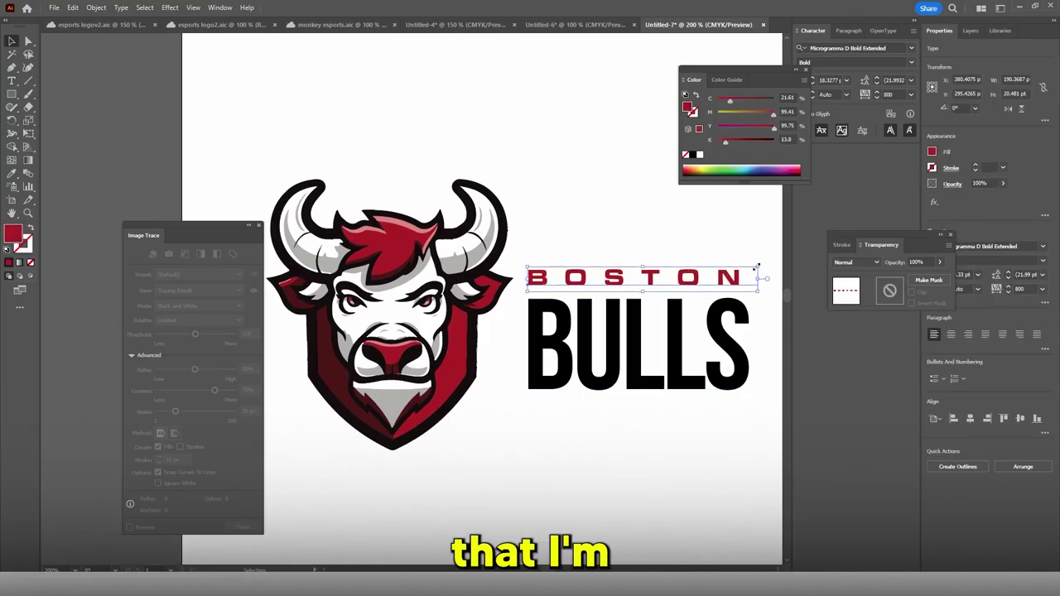
mouse_move(650, 284)
left_mouse_down()
mouse_move(680, 282)
mouse_move(622, 292)
mouse_move(646, 293)
left_mouse_up()
key("ctrl+z")
left_click(674, 239)
left_click(643, 279)
key("ctrl+z")
left_click(605, 262)
left_click(618, 276)
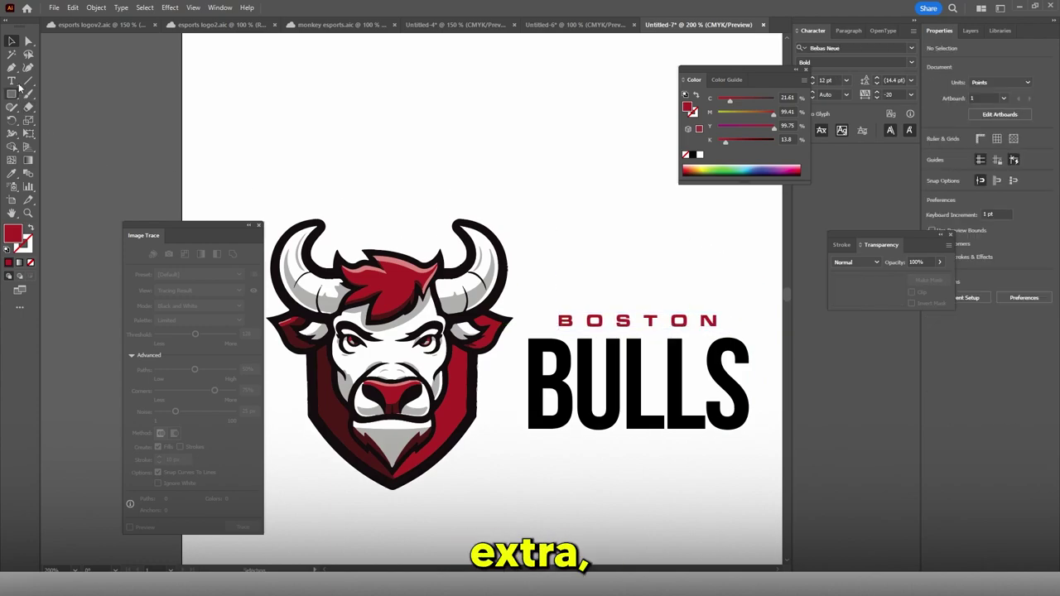
Try enlarging only the letter B of BULLS to a font size of 130 pt.
left_click(12, 81)
left_click_drag(524, 381, 573, 381)
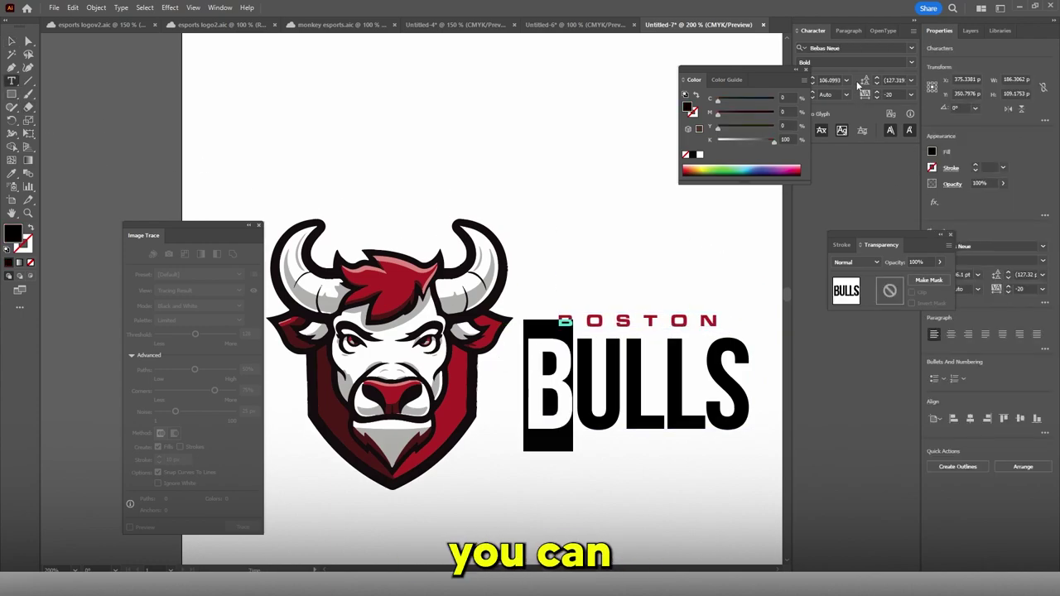
left_click(812, 77)
left_click(813, 79)
type("130")
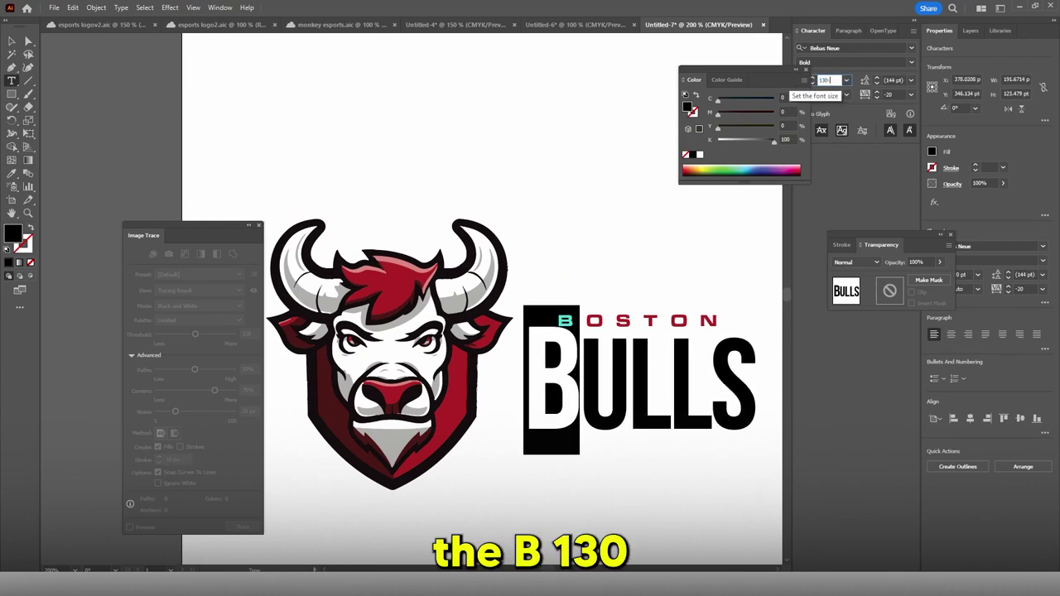
key("Return")
Try a font size of 120 pt on both the final S and the initial B of BULLS.
left_click_drag(715, 361, 777, 362)
double_click(836, 81)
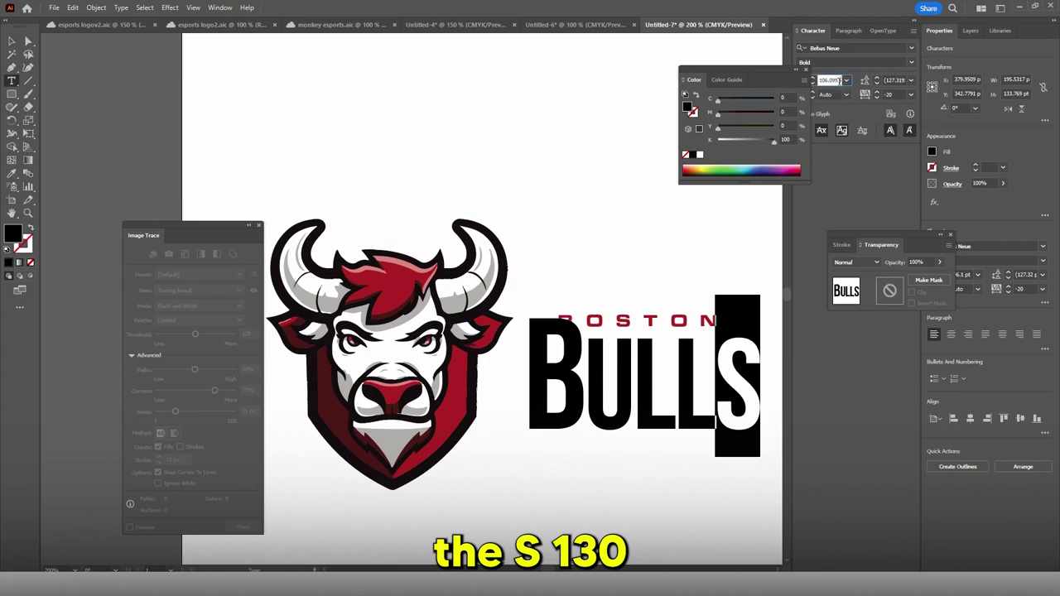
type("120")
key("Return")
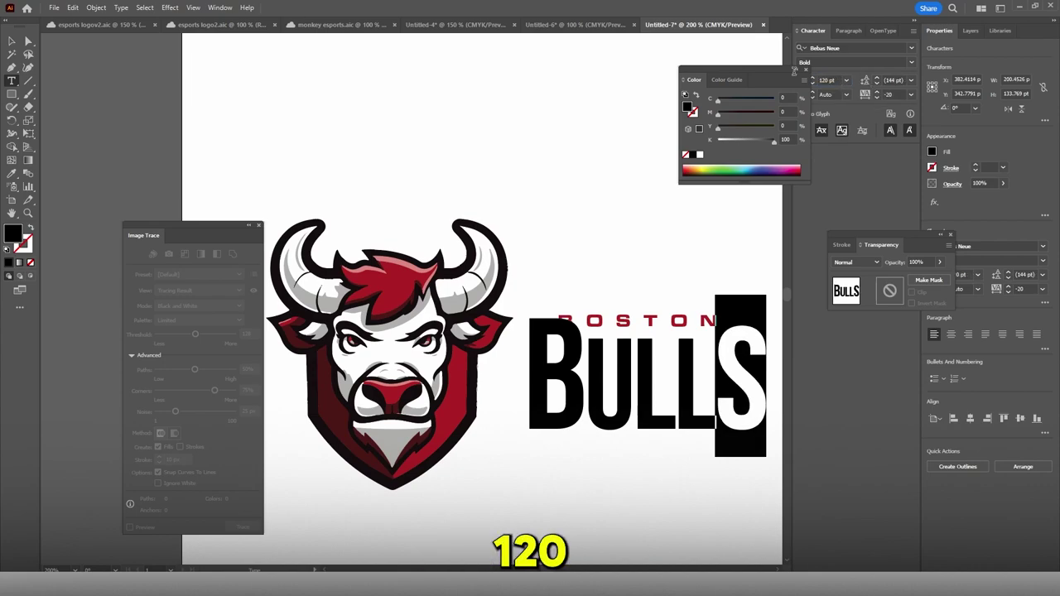
left_click_drag(580, 352, 527, 355)
left_click(839, 80)
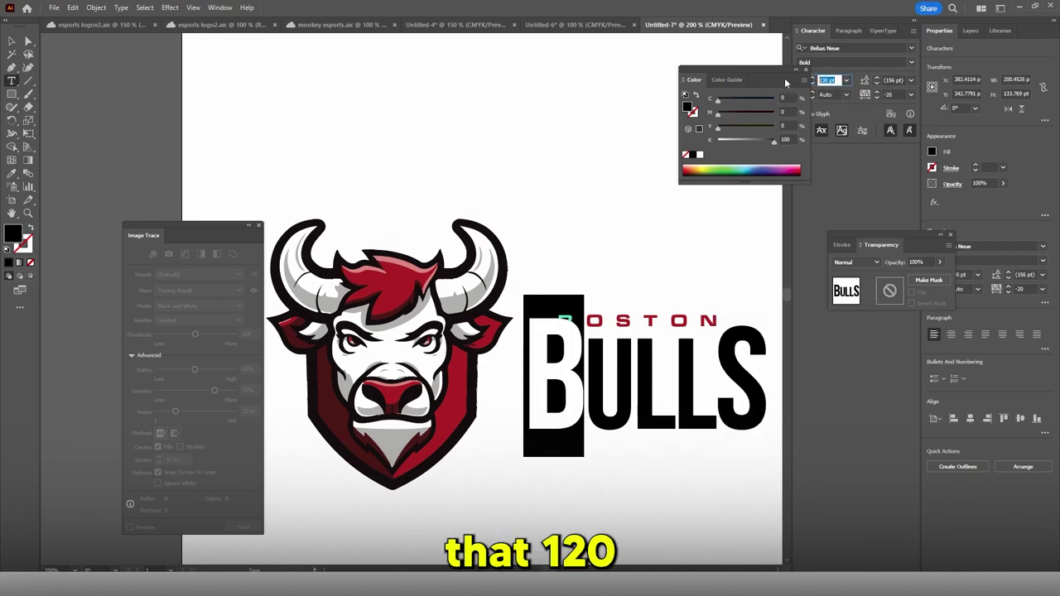
type("120")
key("Return")
Try lowering BULLS slightly and shrinking BOSTON to fit between the enlarged B and S.
left_click(12, 41)
left_click_drag(643, 368, 639, 383)
left_click(706, 327)
left_click_drag(732, 321, 669, 338)
left_click(665, 305)
Undo the enlargement of the B and S together with the related BOSTON and BULLS adjustments.
scroll(653, 264, "down", 3)
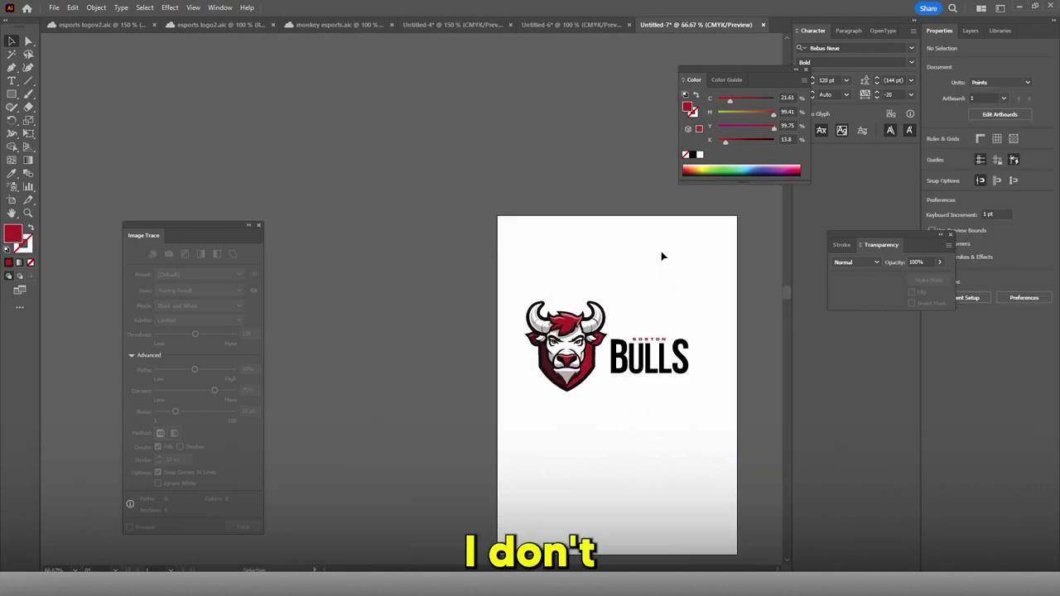
scroll(662, 256, "up", 2)
left_click(664, 355)
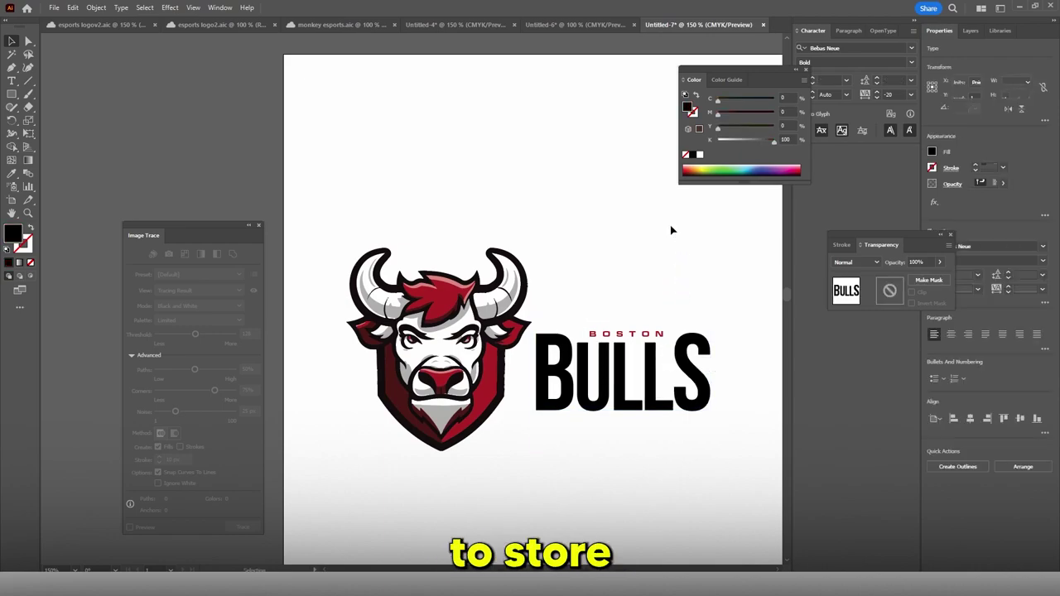
scroll(671, 229, "down", 1)
key("ctrl+z")
key("ctrl+z")
key("ctrl+z")
key("ctrl+z")
key("ctrl+z")
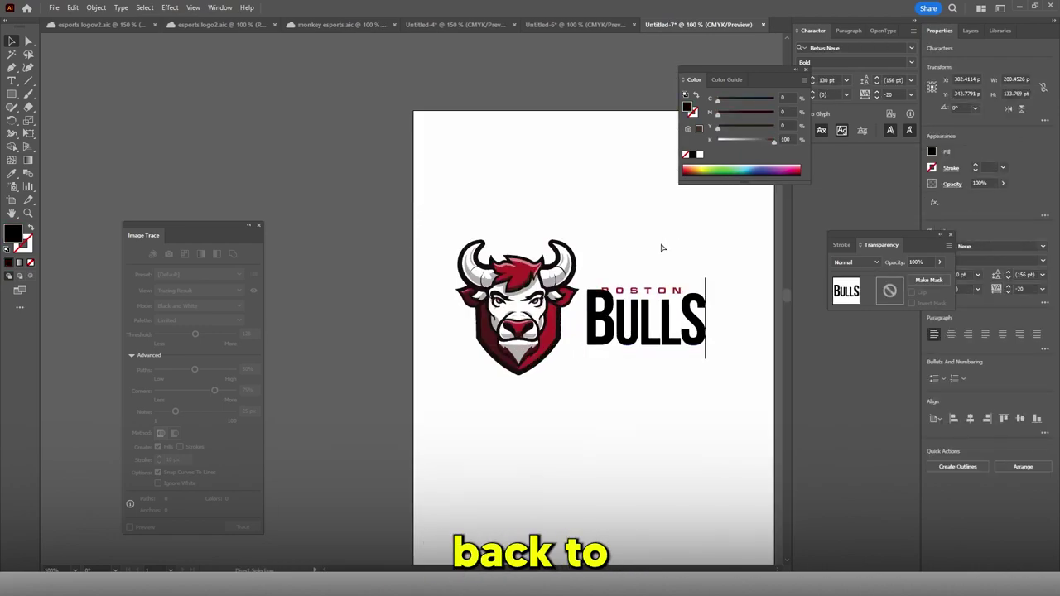
key("ctrl+z")
key("ctrl+z")
key("ctrl+z")
key("ctrl+z")
key("ctrl+z")
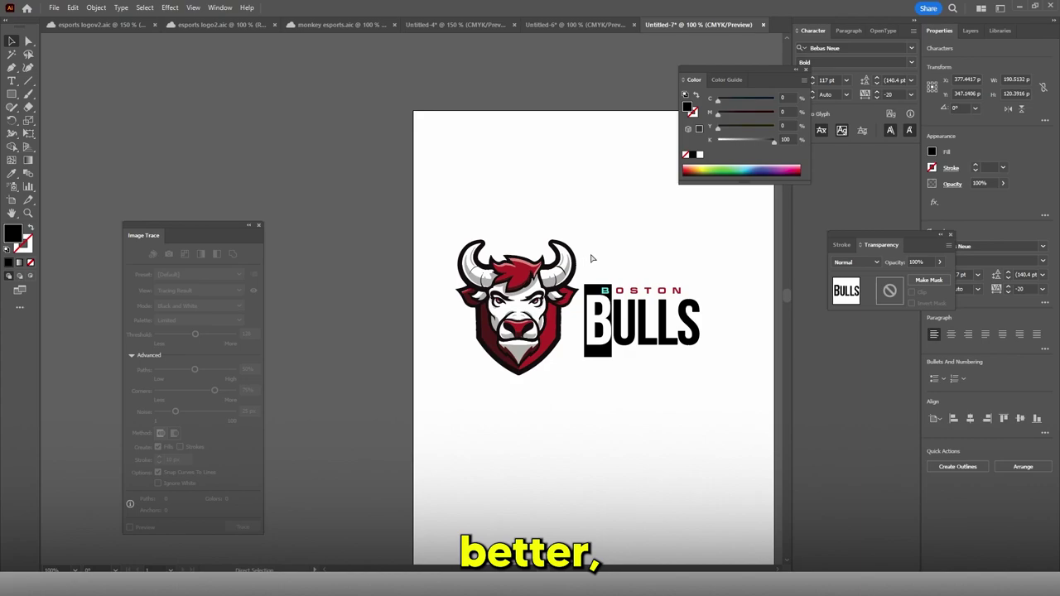
left_click(638, 256)
Examine the BOSTON BULLS logo at several zoom levels, checking the balance between the bull head and the lettering.
scroll(637, 257, "up", 2)
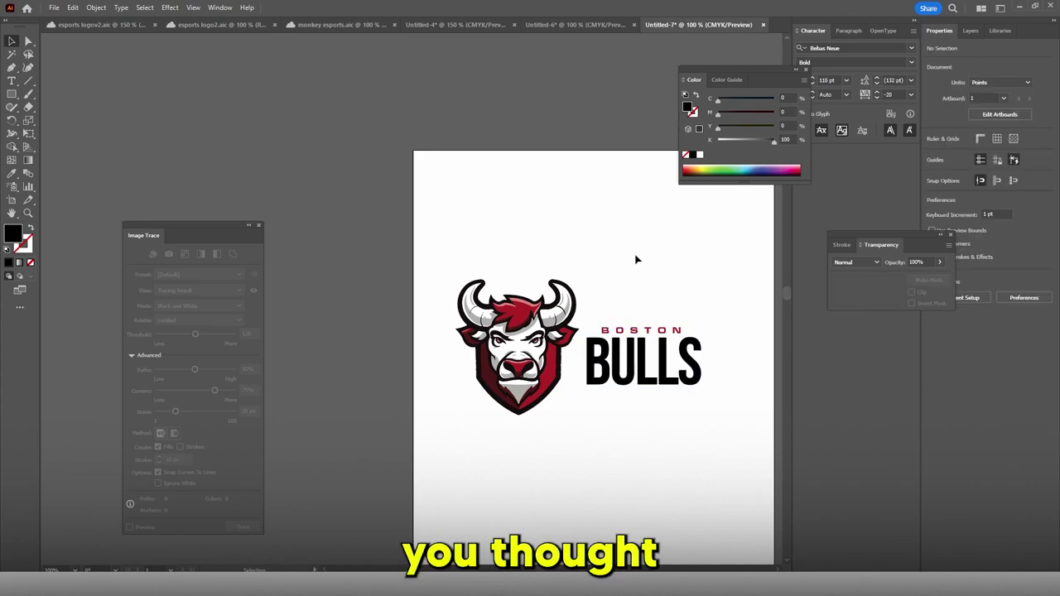
scroll(632, 258, "down", 1)
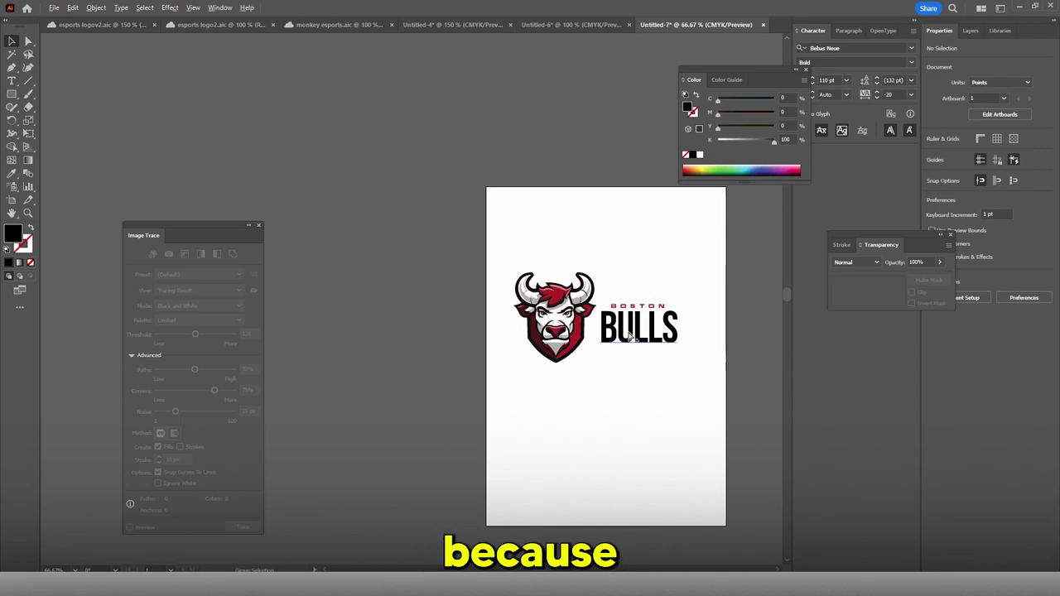
scroll(630, 336, "up", 1)
left_click(636, 278)
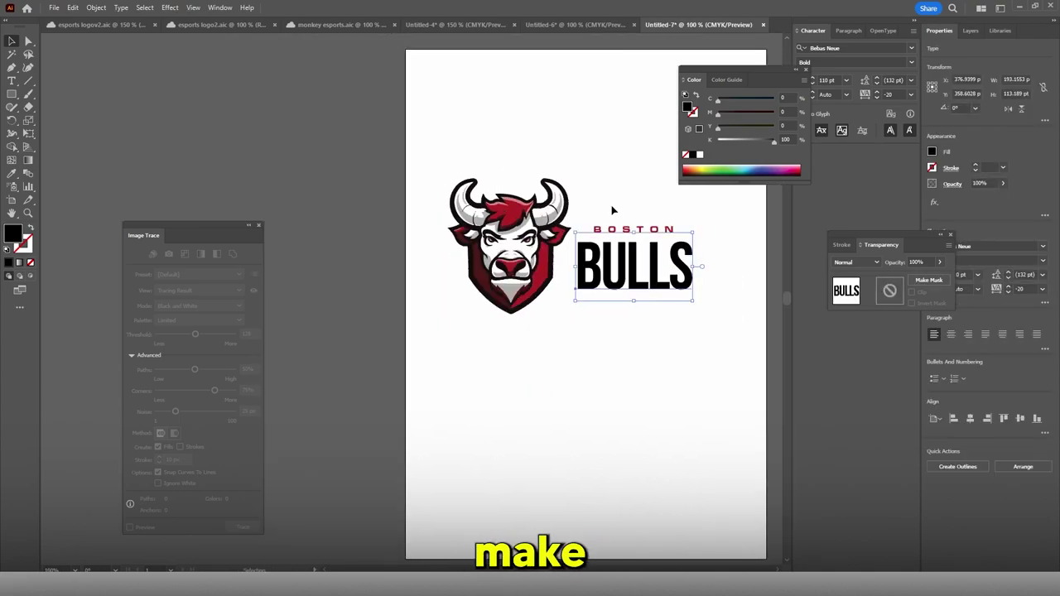
left_click(614, 199)
scroll(617, 189, "up", 2)
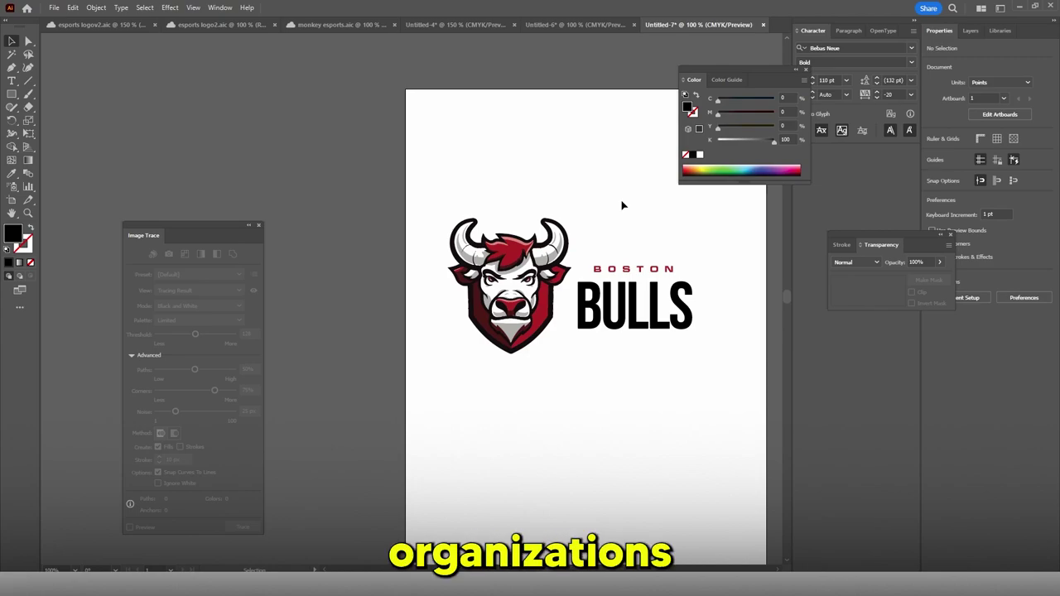
scroll(565, 314, "up", 2)
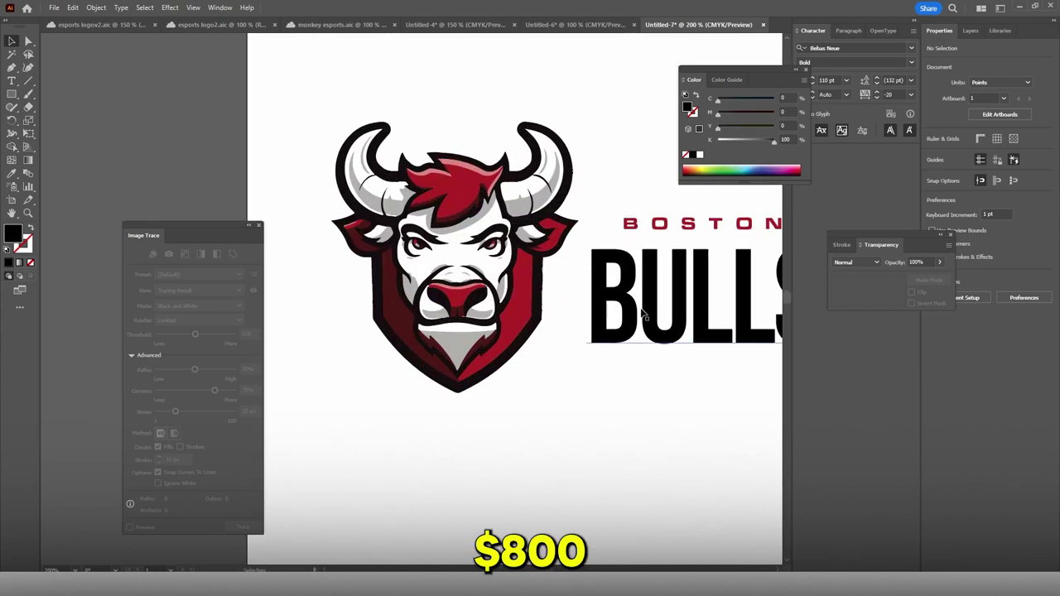
left_click(662, 306)
left_click(617, 195)
scroll(610, 203, "down", 2)
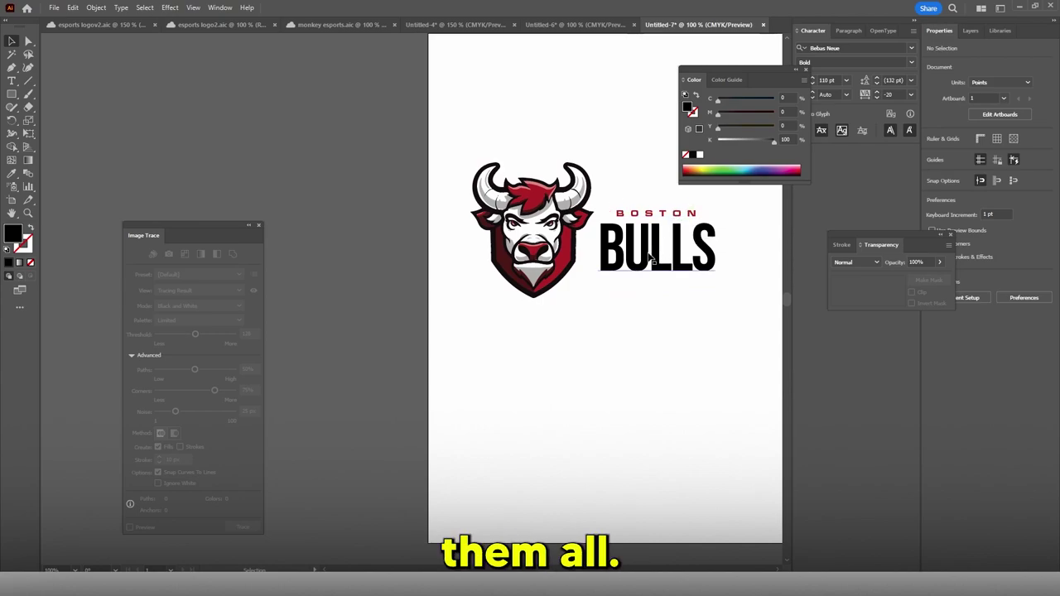
scroll(729, 336, "up", 2)
Switch to the Untitled-6 document to review the BULLS ESPORTS mascot logo.
left_click(575, 24)
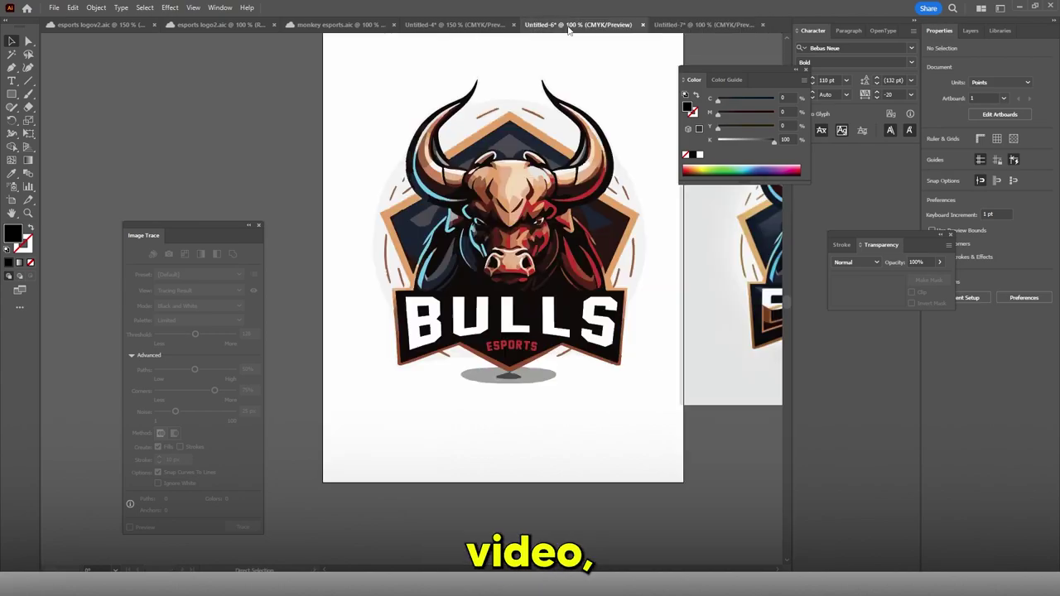
scroll(599, 191, "up", 2)
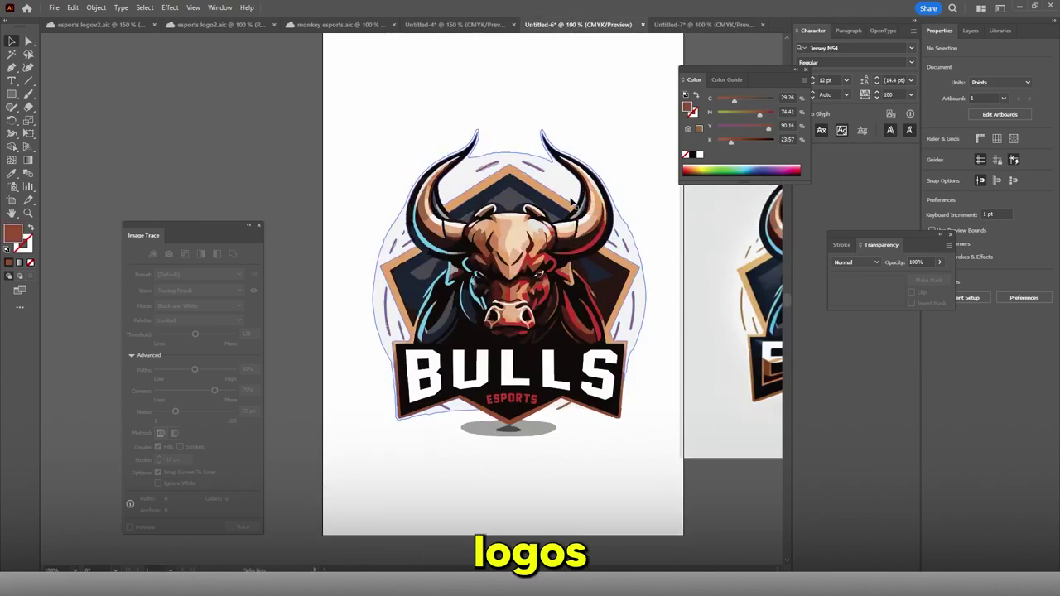